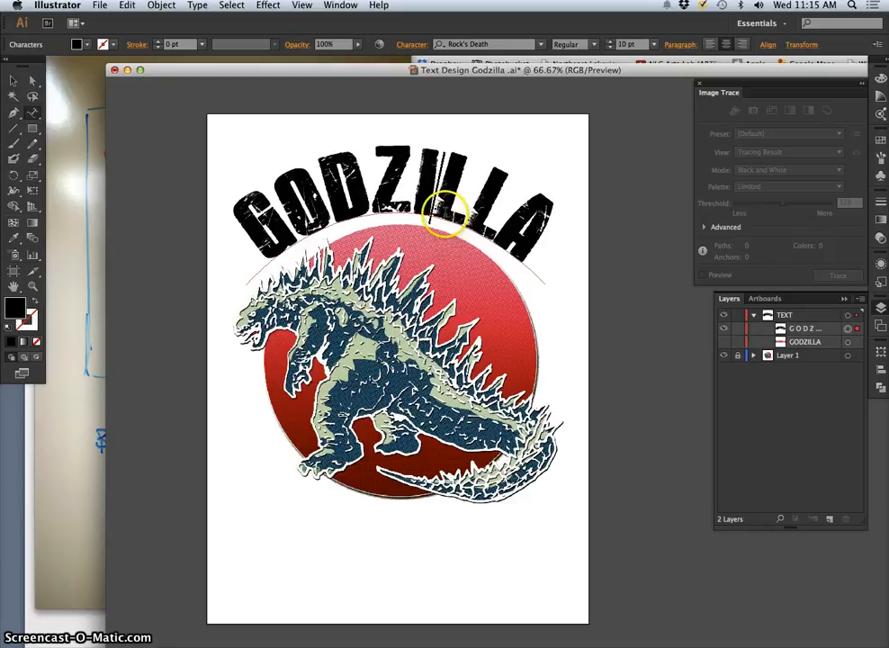
- Adjust the font size of the small space between the I and the first L in the arched GODZILLA text
{"action": "left_click", "coordinate": [453, 225]}
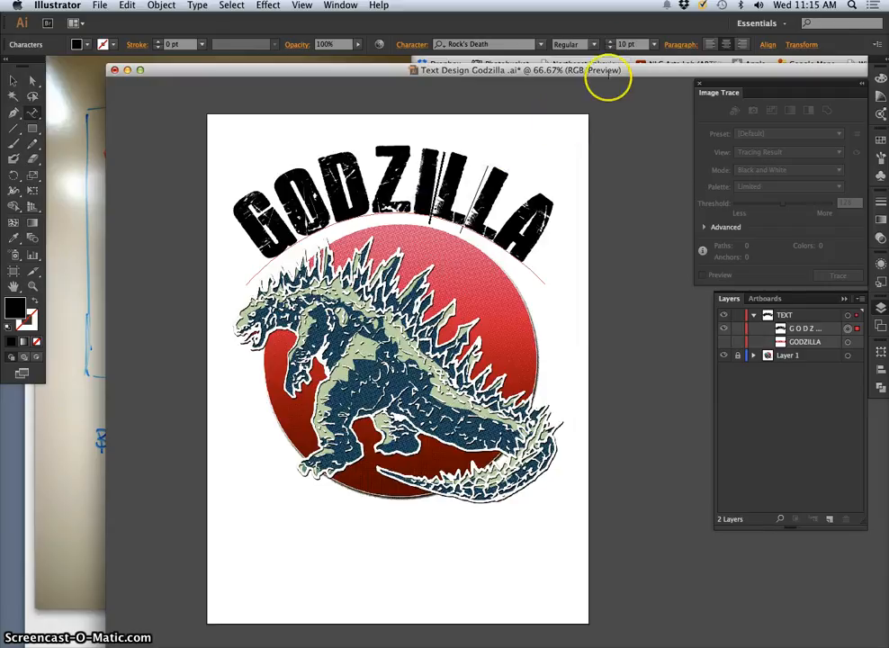
{"action": "left_click", "coordinate": [622, 44]}
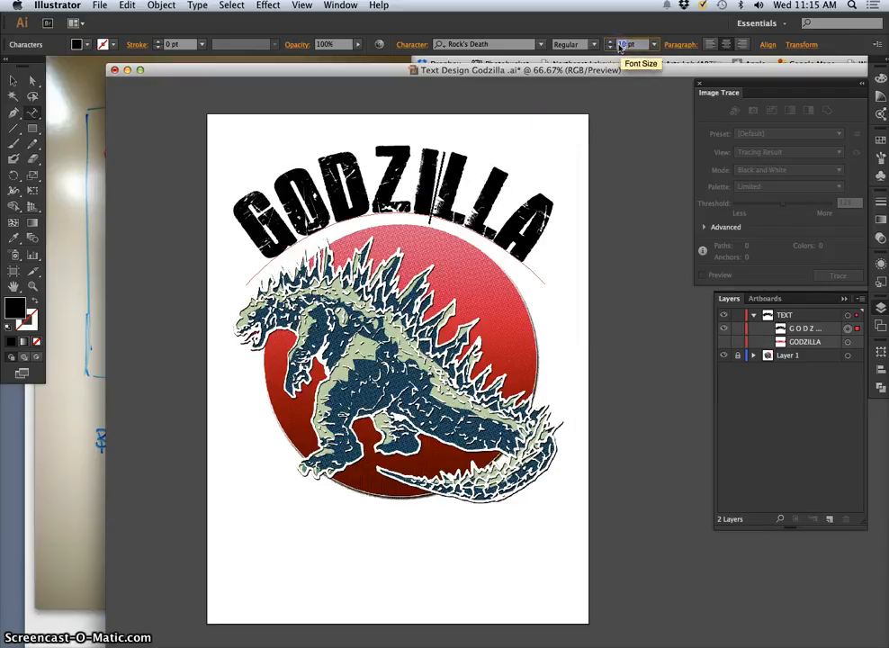
{"action": "left_click", "coordinate": [475, 192]}
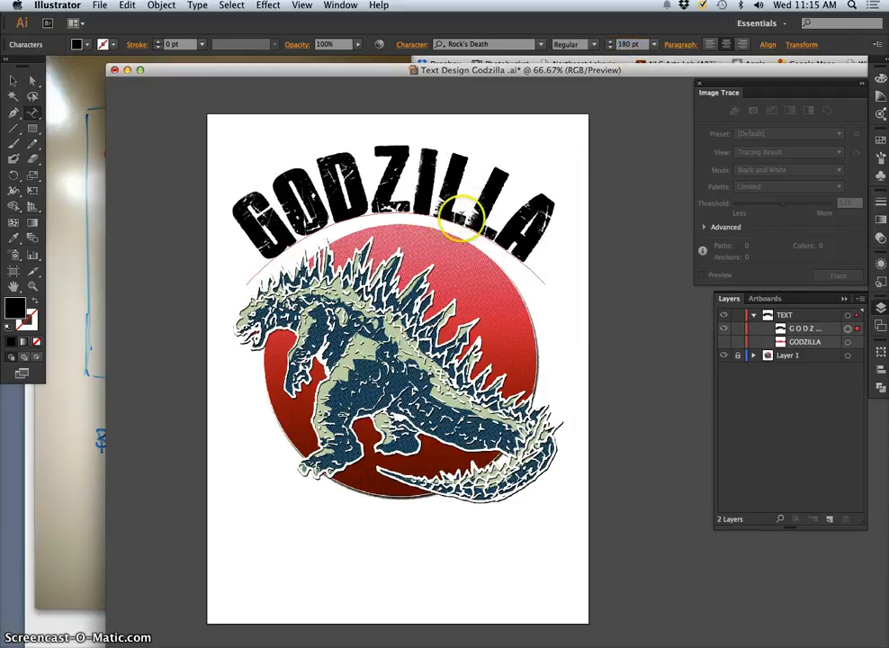
- Set the font size of the space between the Z and the I to 20 pt
{"action": "left_click", "coordinate": [412, 205]}
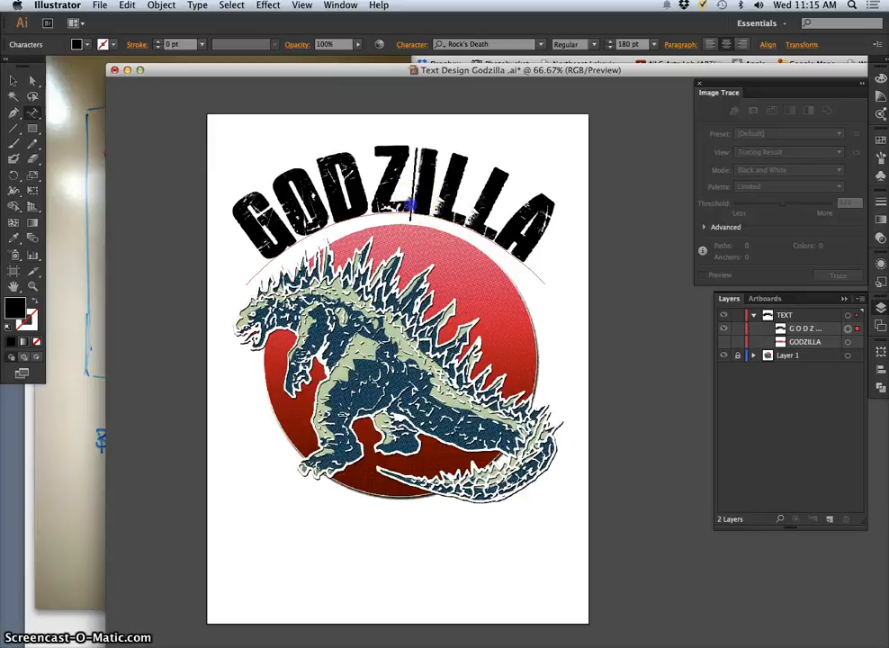
{"action": "left_click", "coordinate": [626, 44]}
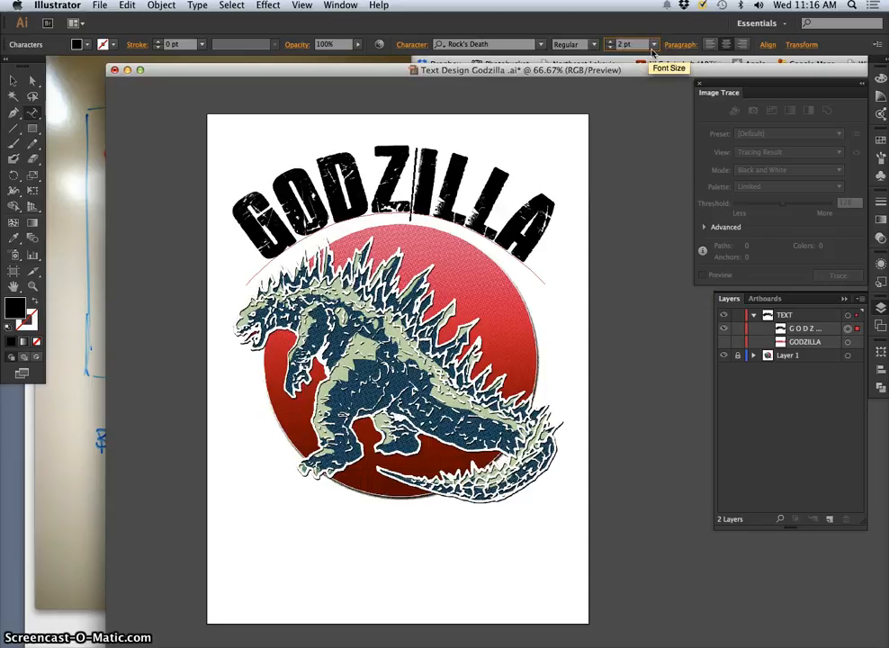
{"action": "key", "text": "Return"}
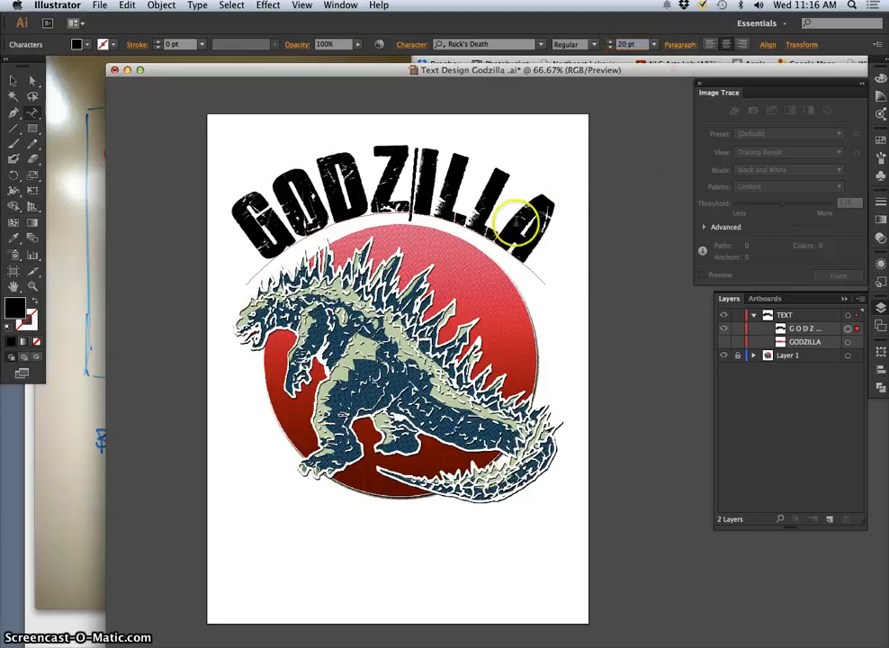
- Insert a space between the two Ls of GODZILLA and set its font size to 20 pt
{"action": "left_click", "coordinate": [469, 222]}
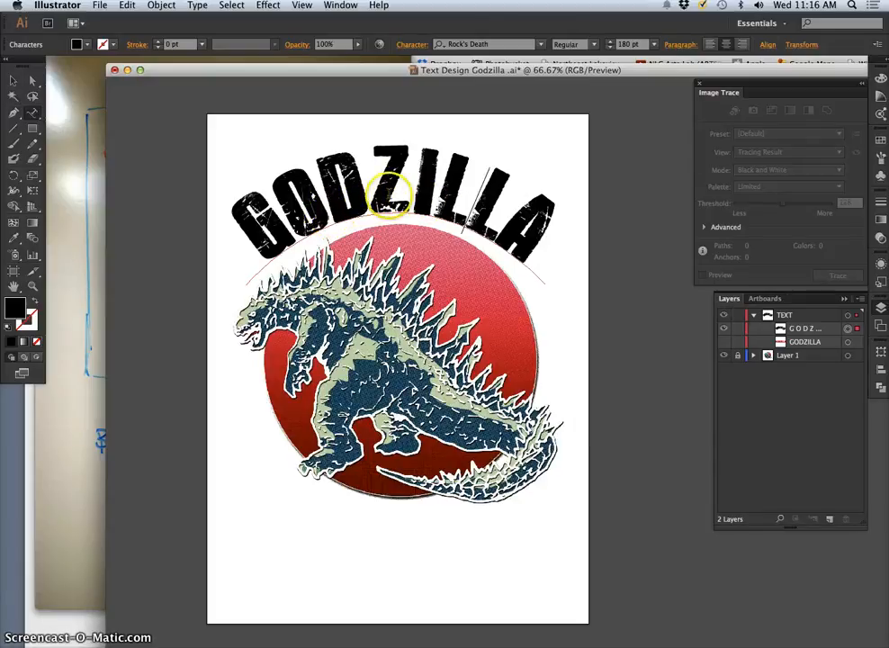
{"action": "left_click", "coordinate": [467, 214]}
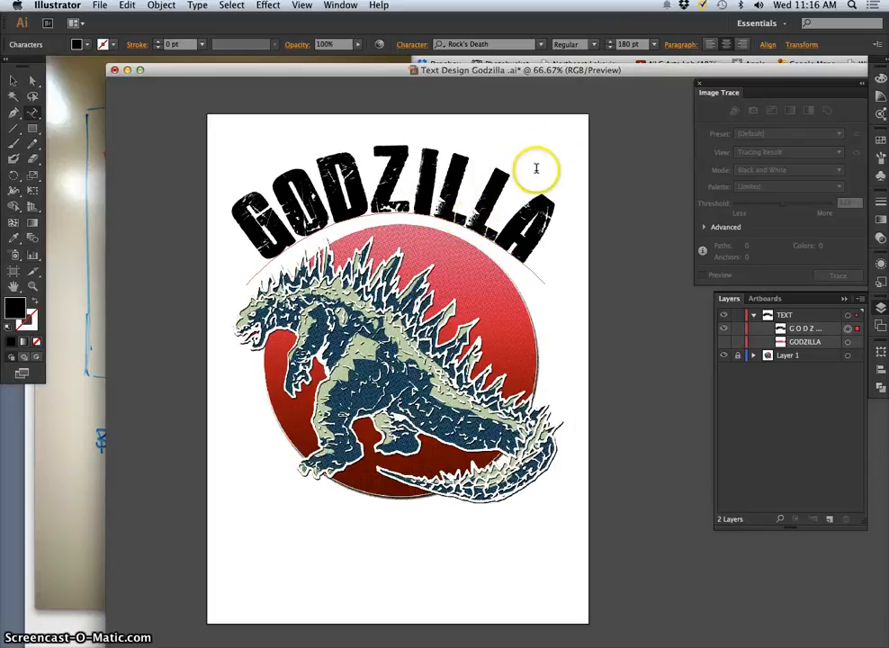
{"action": "type", "text": "I"}
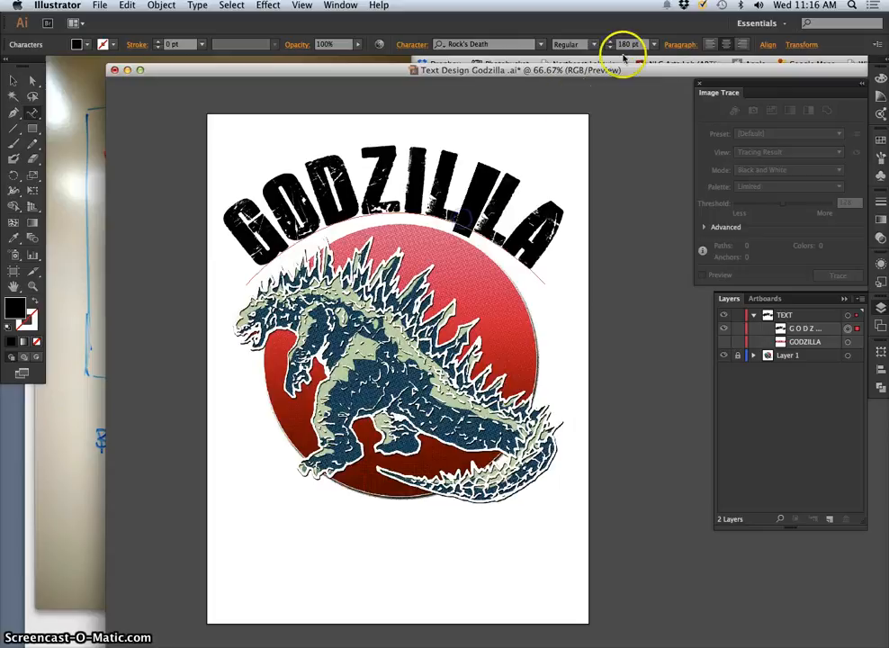
{"action": "left_click", "coordinate": [629, 45]}
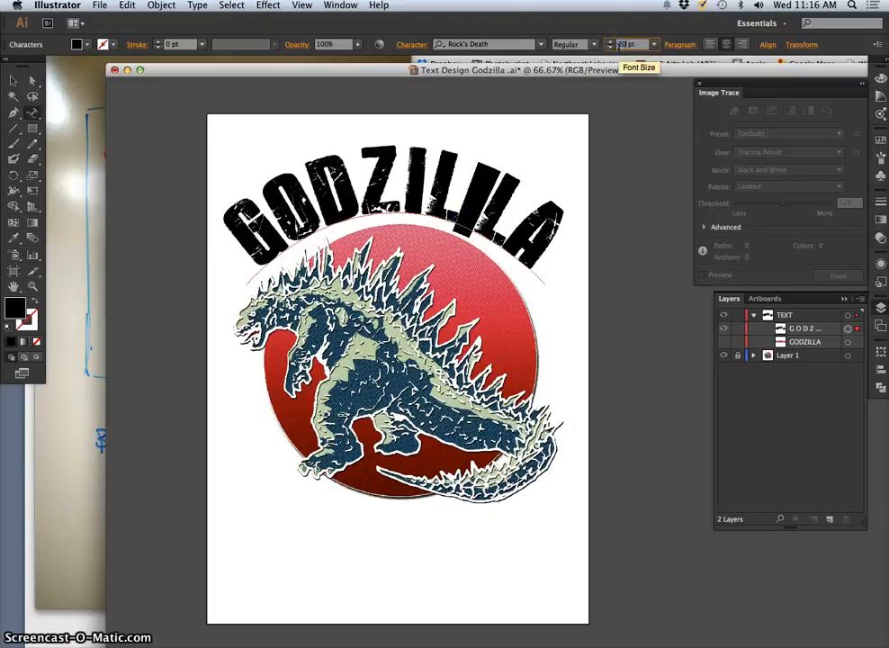
{"action": "key", "text": "super+z"}
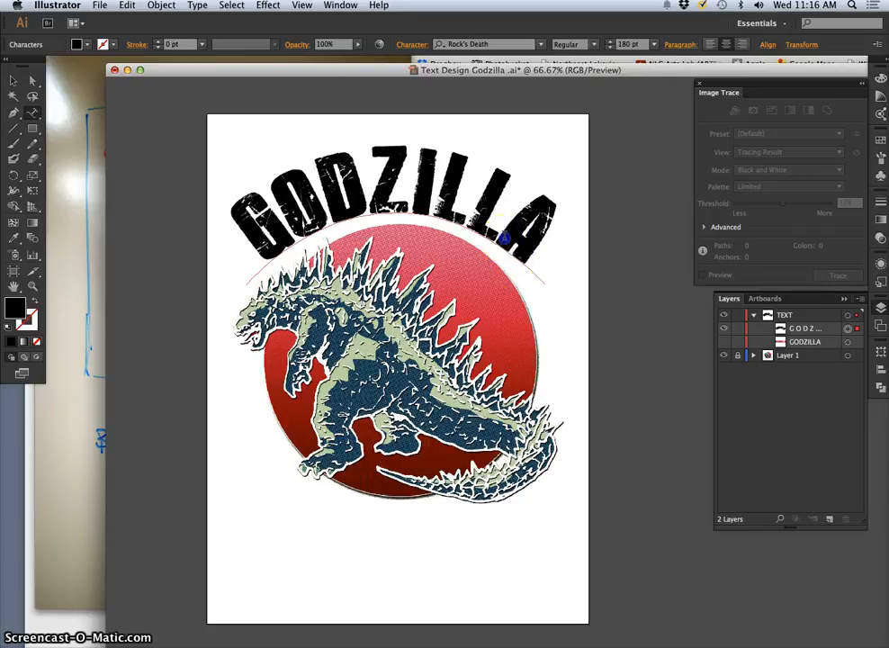
{"action": "left_click", "coordinate": [538, 284]}
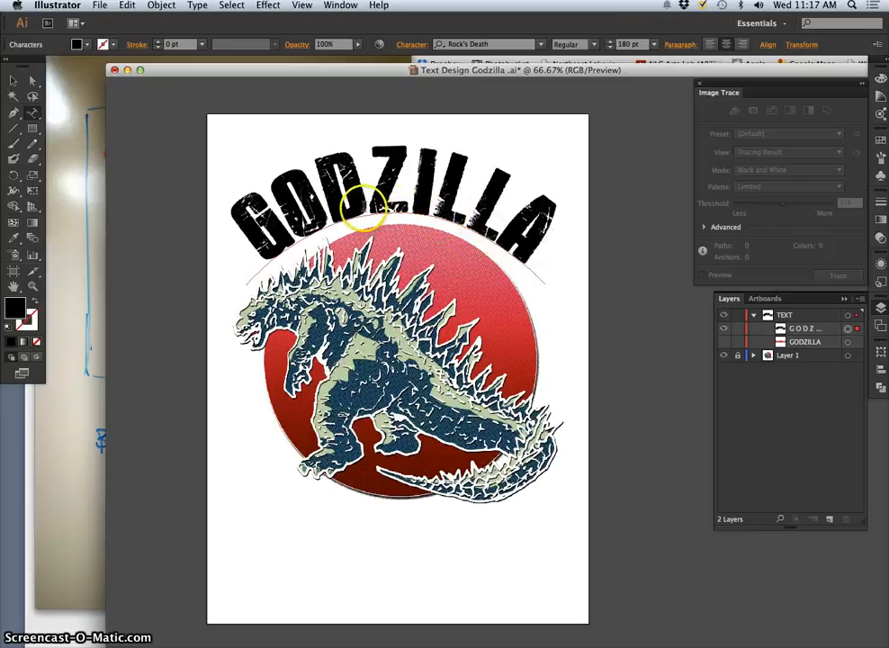
- Try a 160 pt font size on the letter D and undo the change
{"action": "left_click_drag", "start_coordinate": [365, 207], "coordinate": [343, 192]}
{"action": "left_click", "coordinate": [627, 45]}
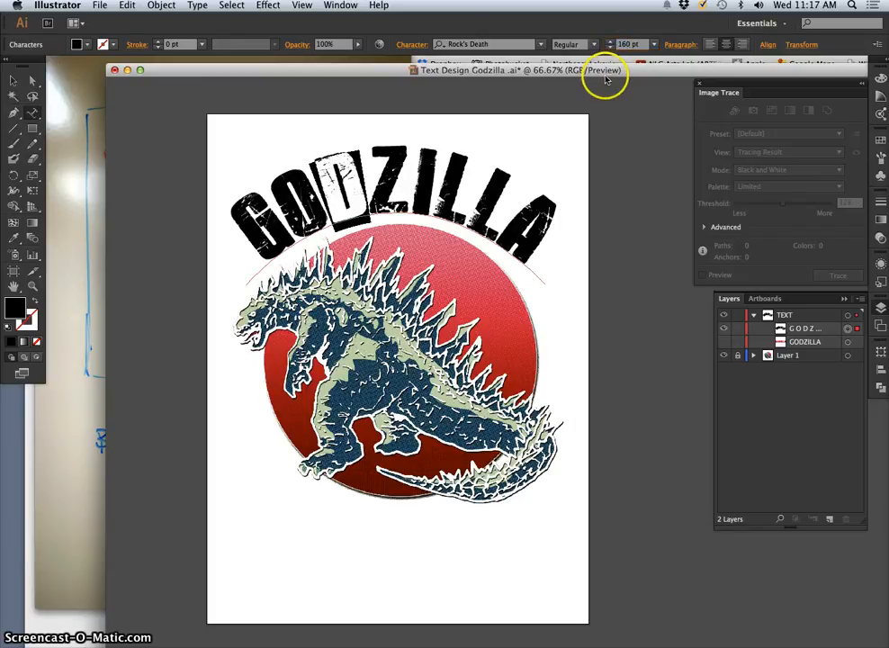
{"action": "key", "text": "Return"}
{"action": "left_click", "coordinate": [503, 213]}
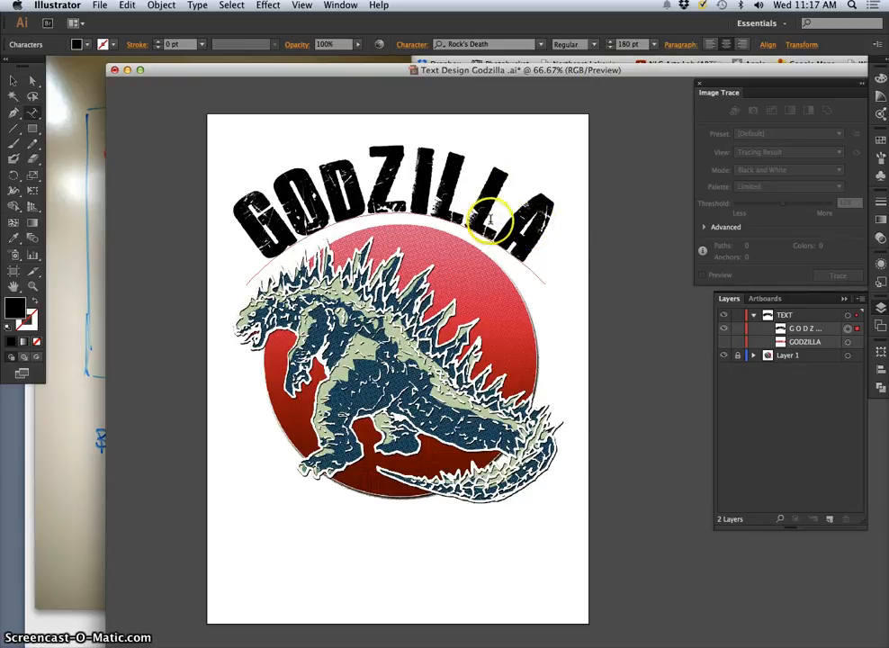
{"action": "key", "text": "super+z"}
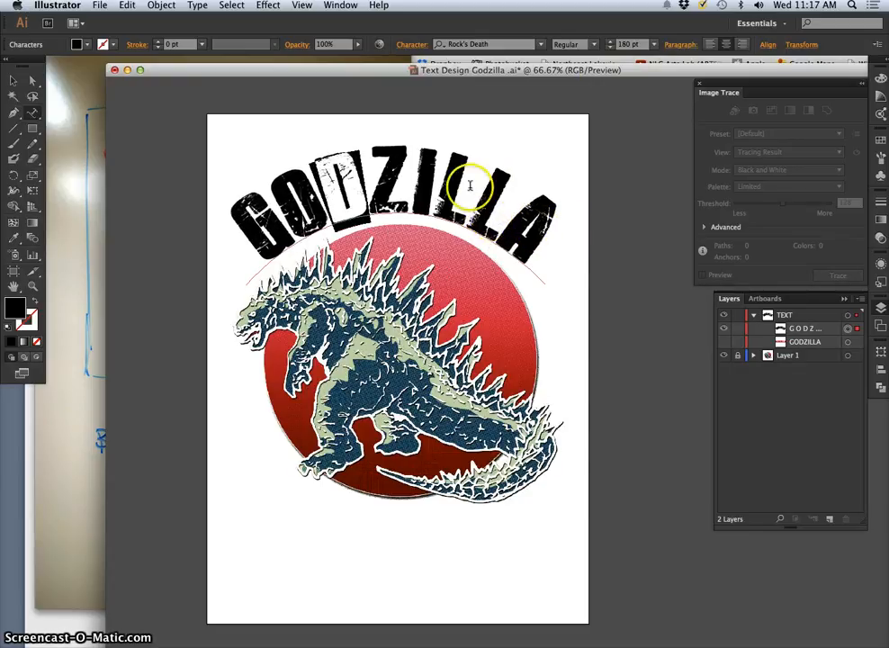
{"action": "left_click", "coordinate": [474, 181]}
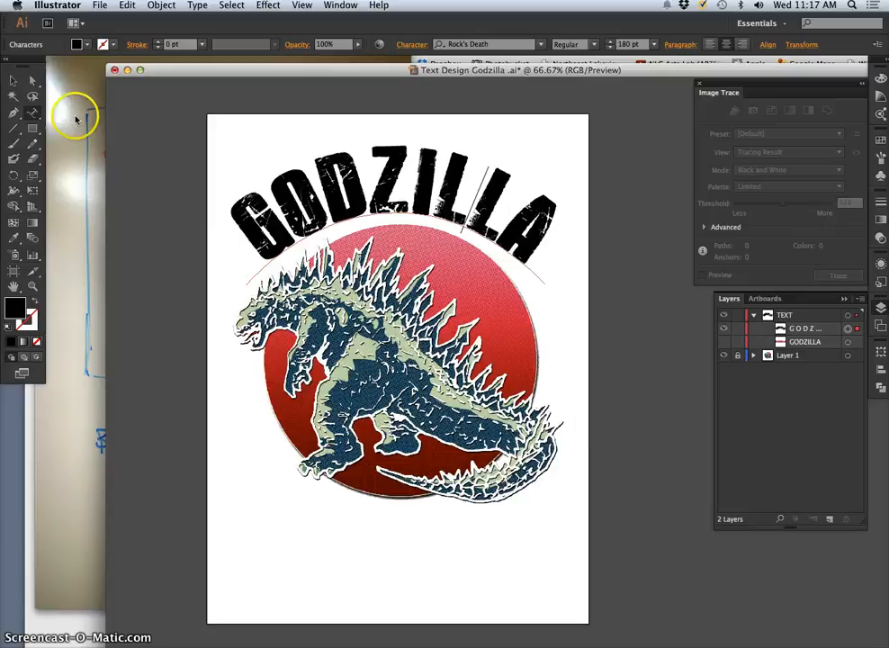
- Stretch the arched GODZILLA text taller with the Selection tool and reposition it along the red circle's upper edge
{"action": "left_click", "coordinate": [15, 81]}
{"action": "left_click", "coordinate": [343, 146]}
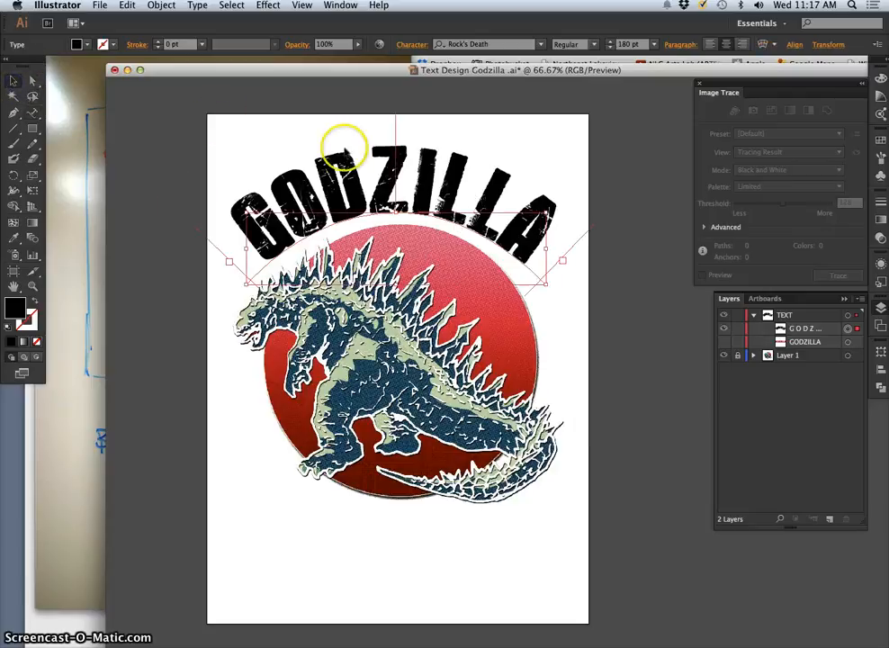
{"action": "left_click", "coordinate": [259, 158]}
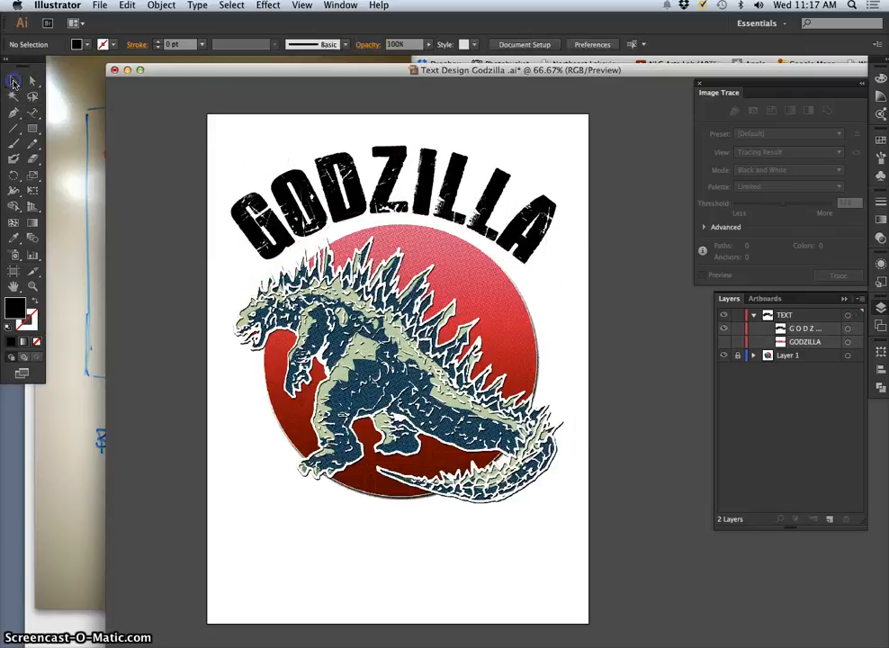
{"action": "left_click", "coordinate": [242, 204]}
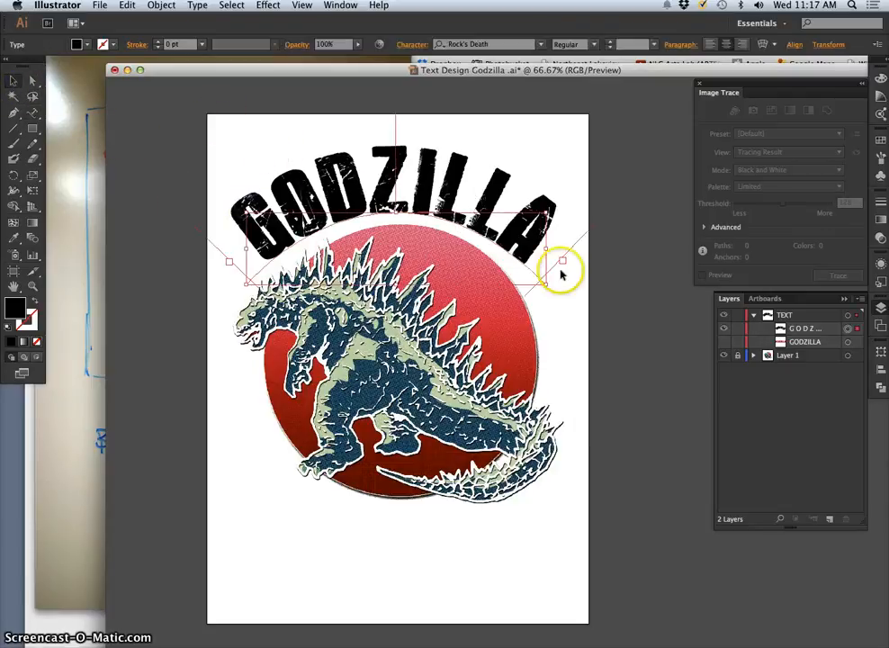
{"action": "left_click_drag", "start_coordinate": [545, 281], "coordinate": [547, 286]}
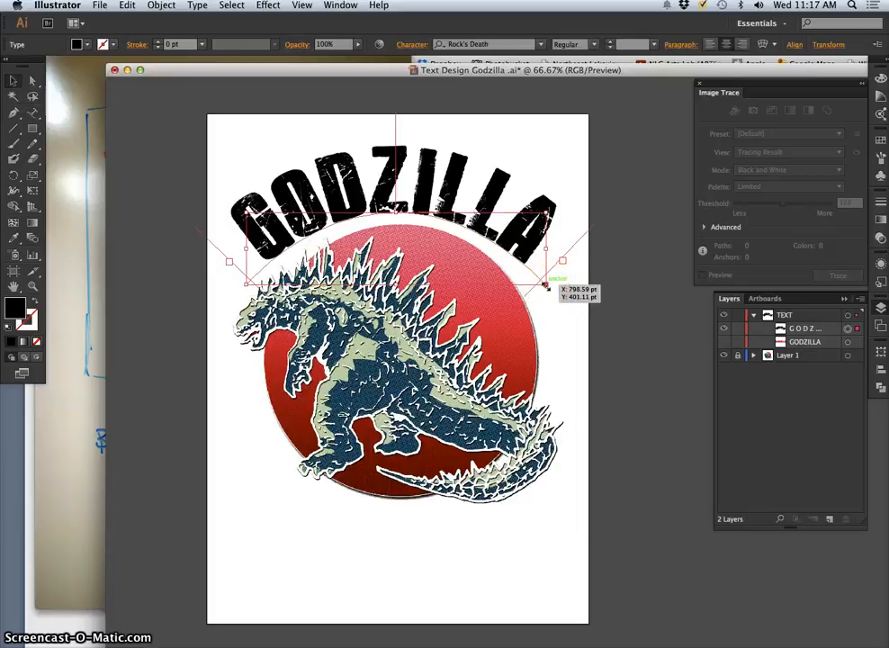
{"action": "mouse_move", "coordinate": [395, 212]}
{"action": "left_mouse_down"}
{"action": "mouse_move", "coordinate": [393, 233]}
{"action": "mouse_move", "coordinate": [391, 184]}
{"action": "mouse_move", "coordinate": [408, 206]}
{"action": "mouse_move", "coordinate": [383, 191]}
{"action": "mouse_move", "coordinate": [385, 219]}
{"action": "left_mouse_up"}
{"action": "left_click", "coordinate": [440, 229]}
{"action": "left_click", "coordinate": [450, 234]}
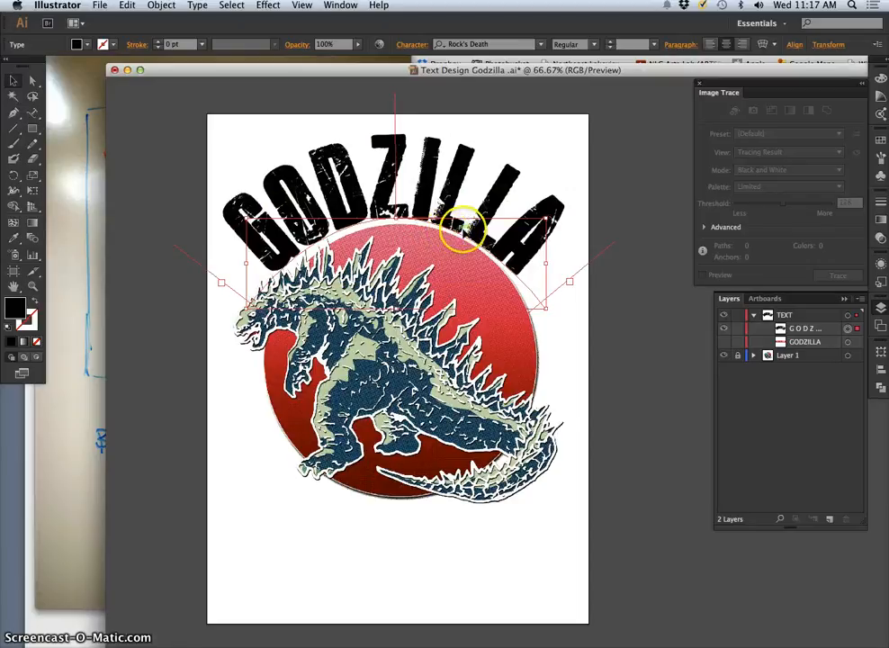
- Nudge the GODZILLA text slightly right and up to centre it above the circle, and deselect it
{"action": "key", "text": "Right"}
{"action": "key", "text": "Right"}
{"action": "key", "text": "Right"}
{"action": "key", "text": "Right"}
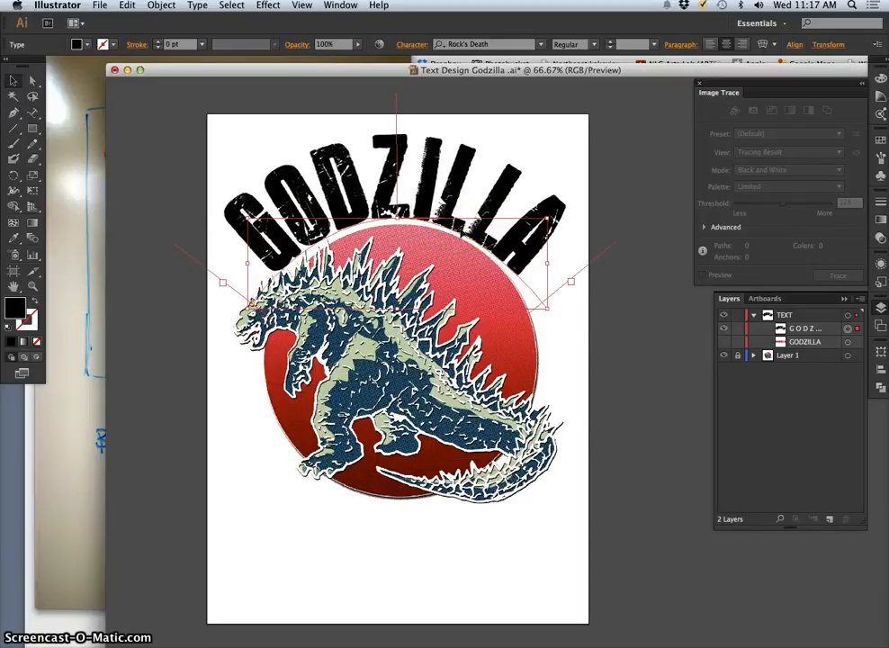
{"action": "key", "text": "Up"}
{"action": "key", "text": "Up"}
{"action": "key", "text": "Up"}
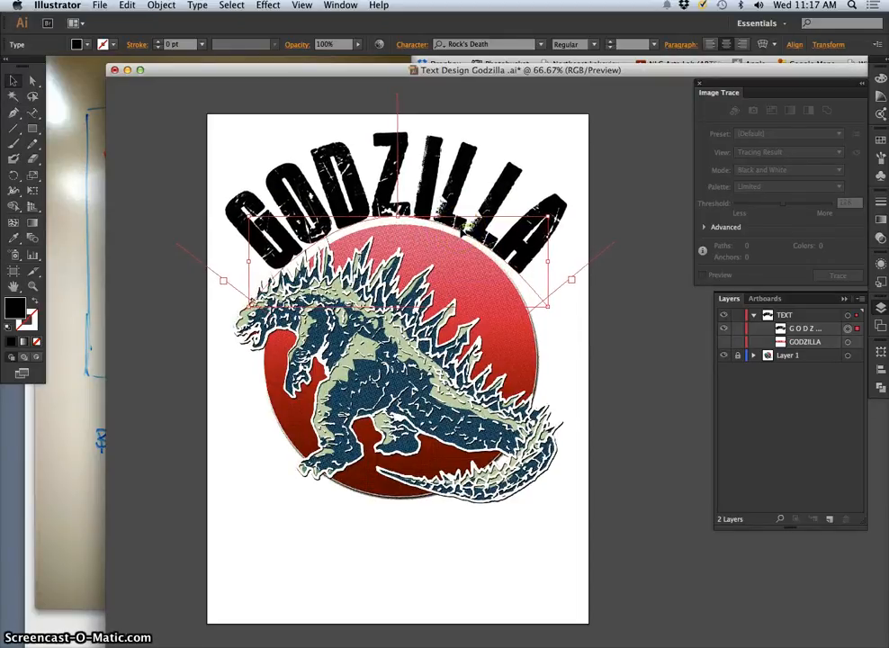
{"action": "key", "text": "Up"}
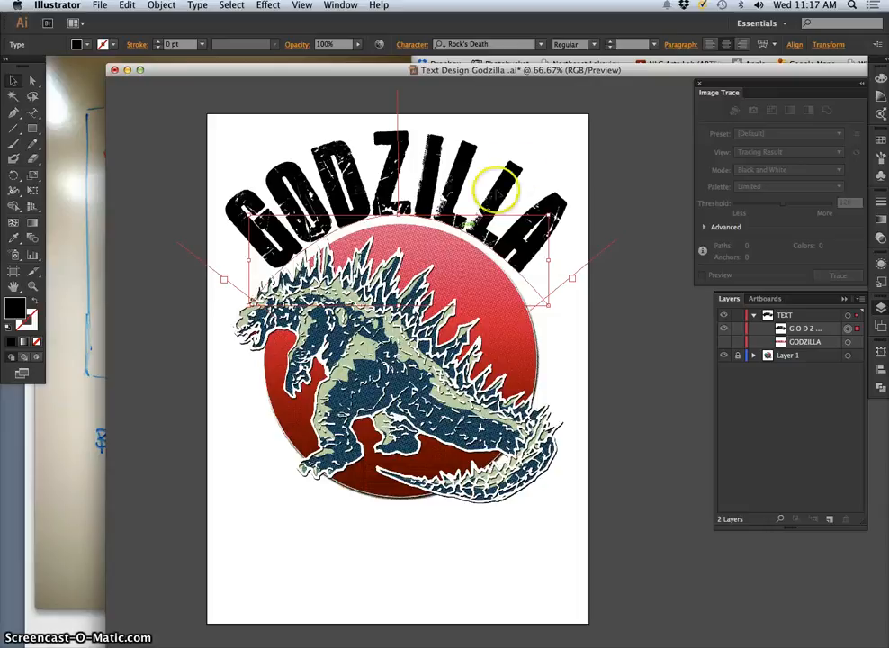
{"action": "left_click", "coordinate": [542, 159]}
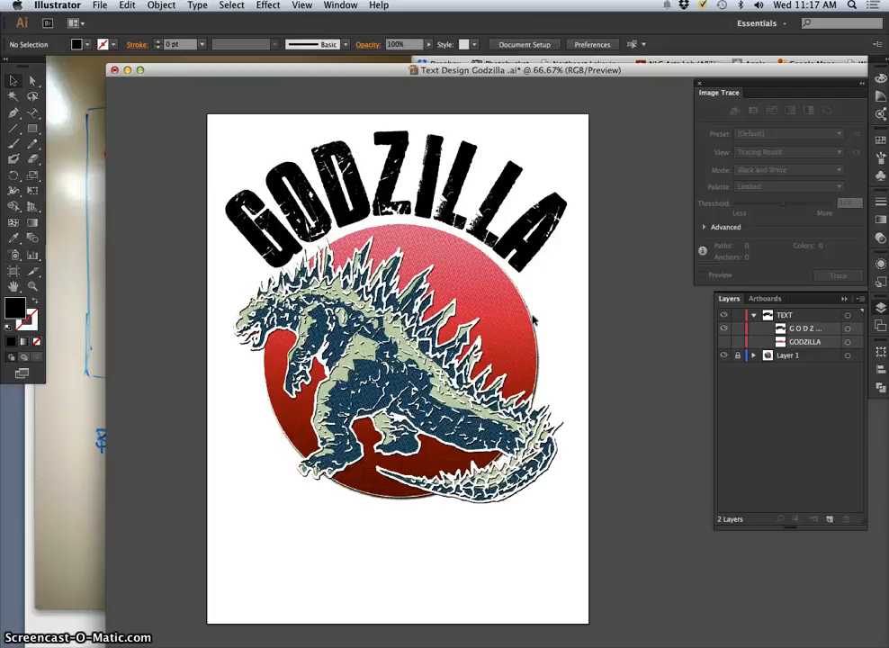
- Insert a space between the last L and the A with the type tool and set its font size to 20 pt
{"action": "left_click", "coordinate": [501, 241]}
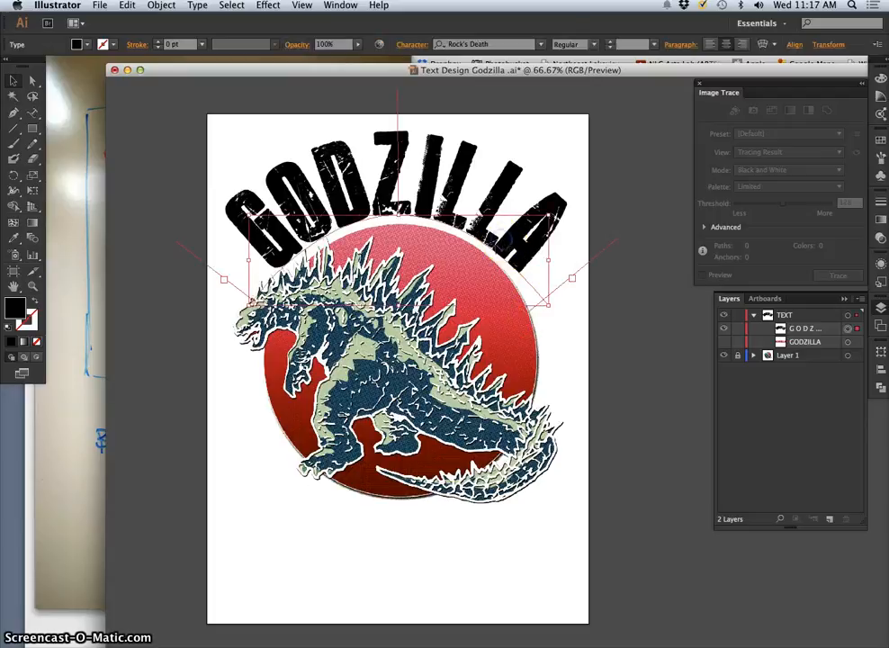
{"action": "left_click", "coordinate": [32, 112]}
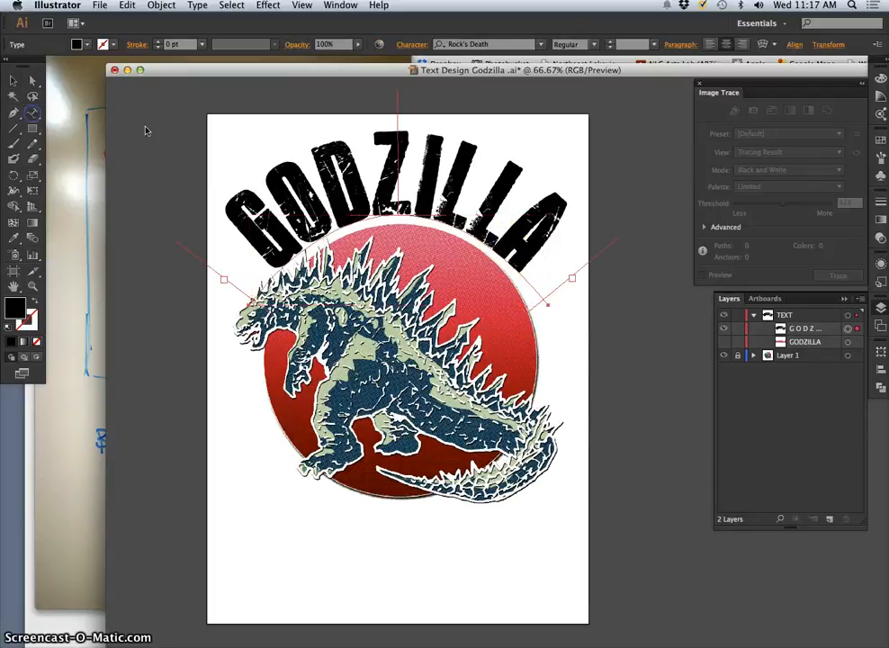
{"action": "left_click", "coordinate": [501, 241]}
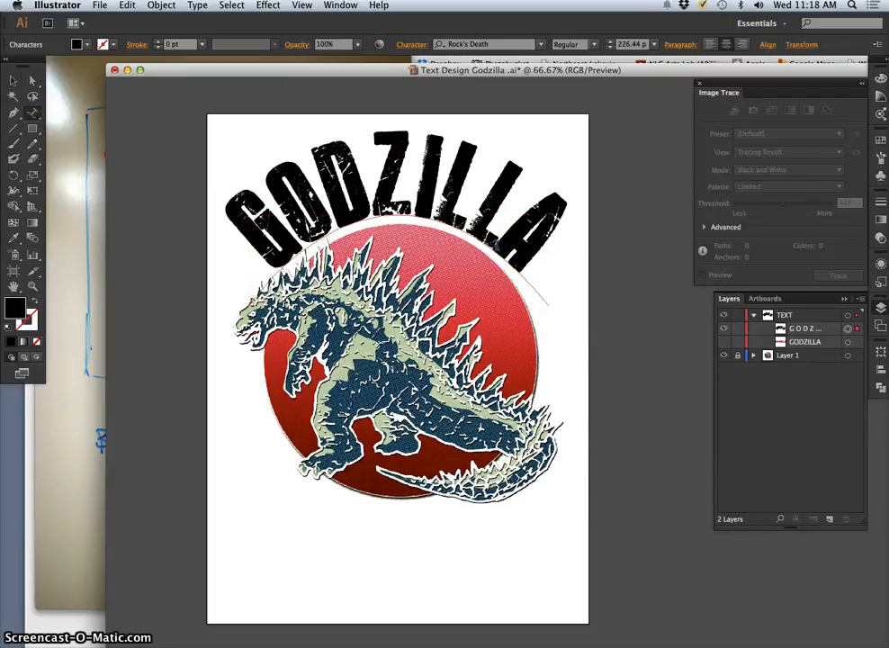
{"action": "left_click_drag", "start_coordinate": [505, 261], "coordinate": [486, 244]}
{"action": "type", "text": "I"}
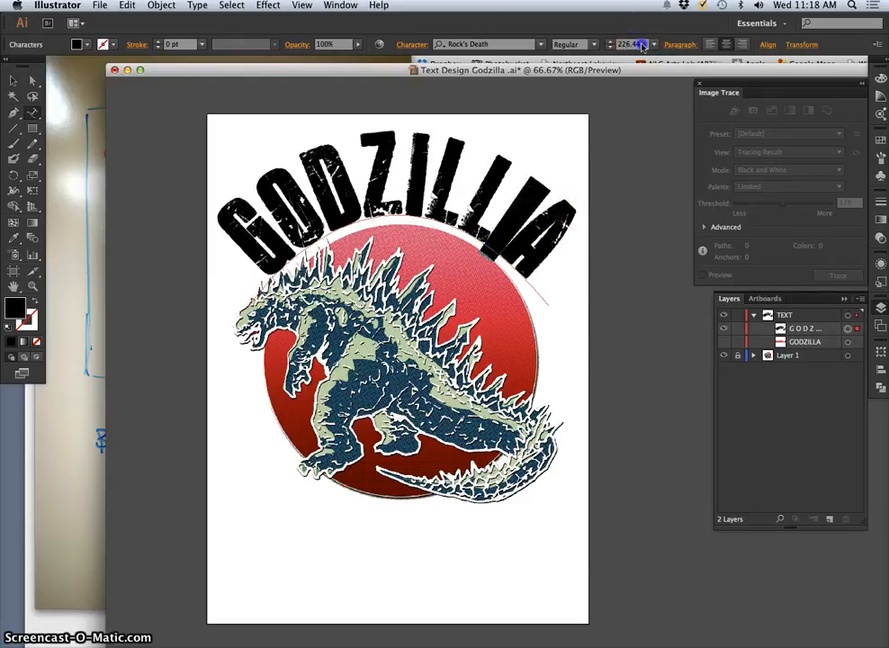
{"action": "left_click_drag", "start_coordinate": [643, 45], "coordinate": [610, 45]}
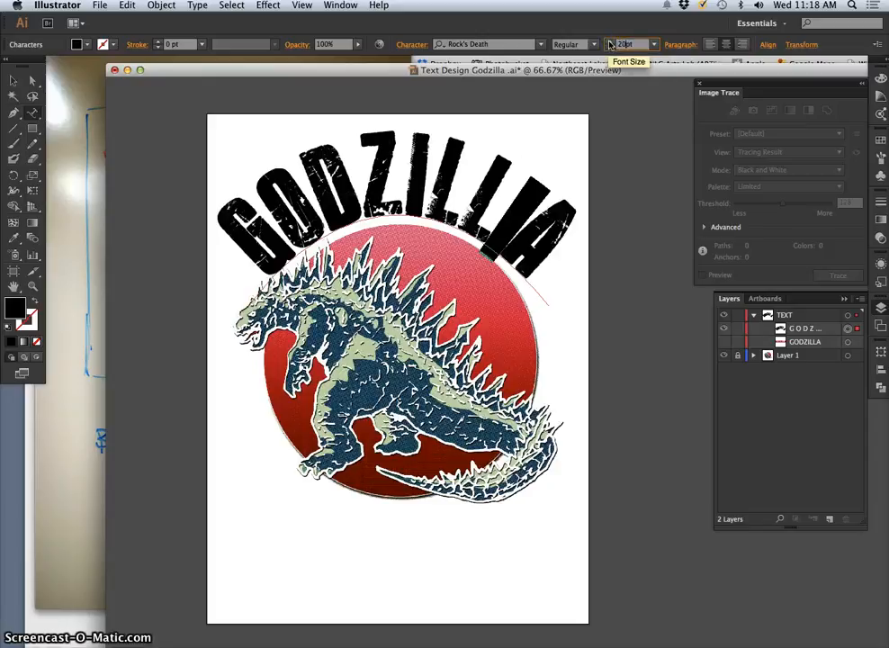
{"action": "type", "text": "20"}
{"action": "key", "text": "Return"}
{"action": "left_click", "coordinate": [568, 278]}
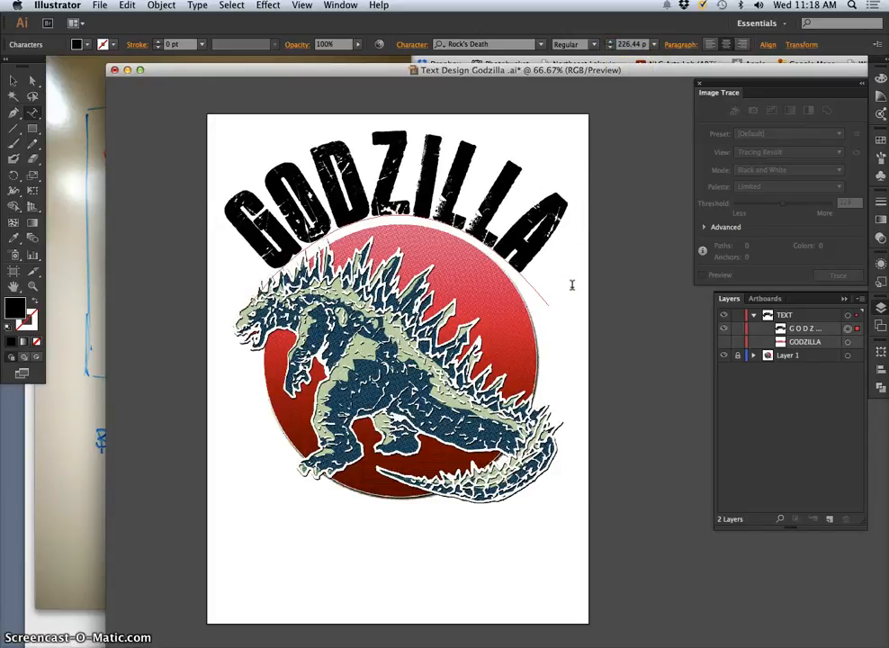
- Increase the font size of the space between the last L and the A to 30 pt
{"action": "left_click", "coordinate": [500, 247]}
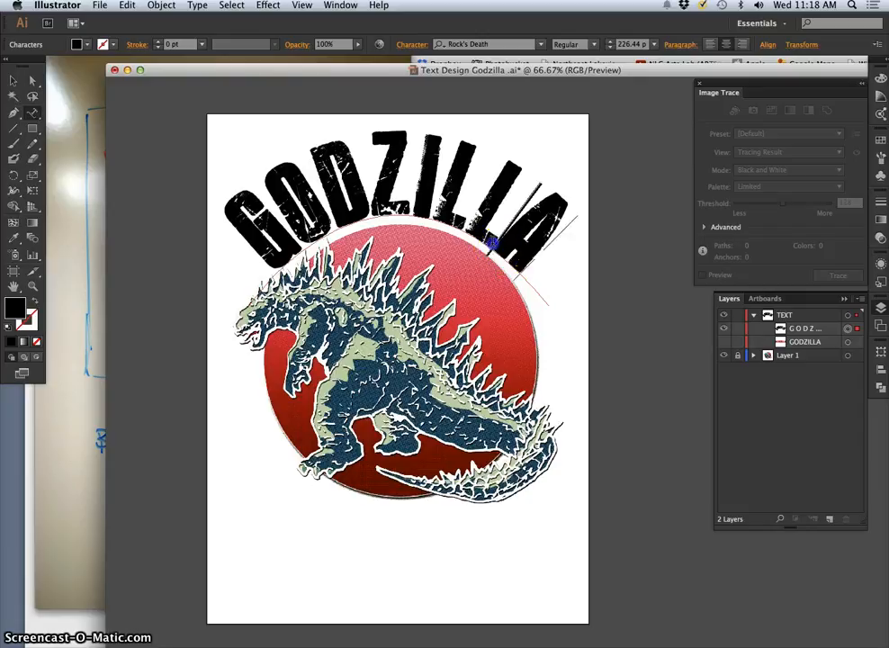
{"action": "left_click", "coordinate": [621, 45]}
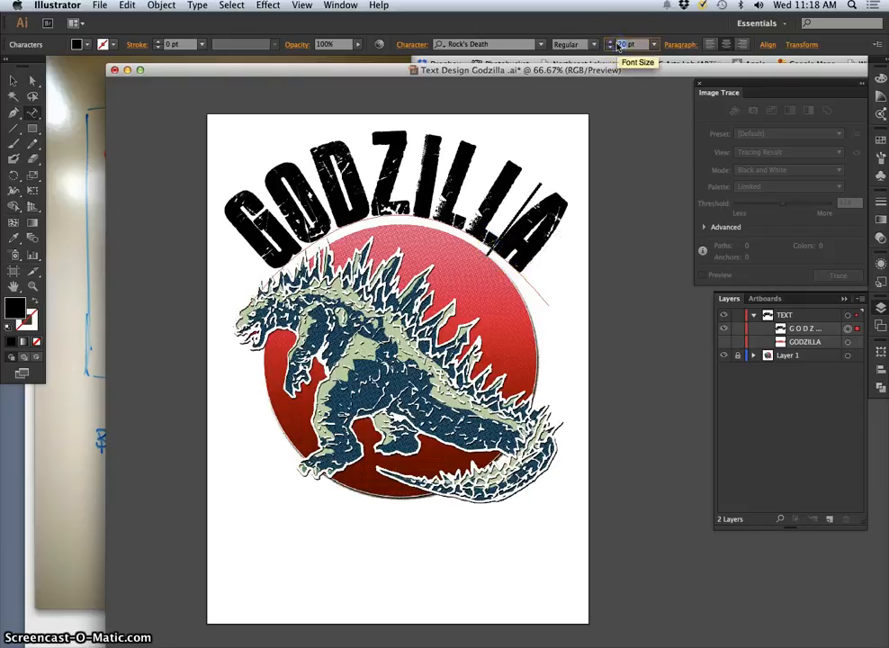
{"action": "type", "text": "30"}
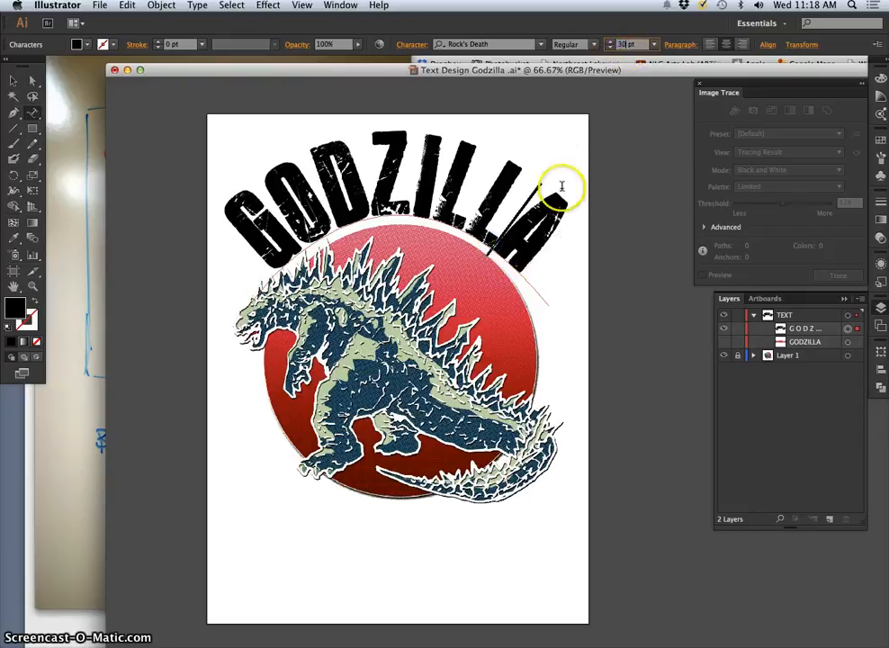
{"action": "key", "text": "Return"}
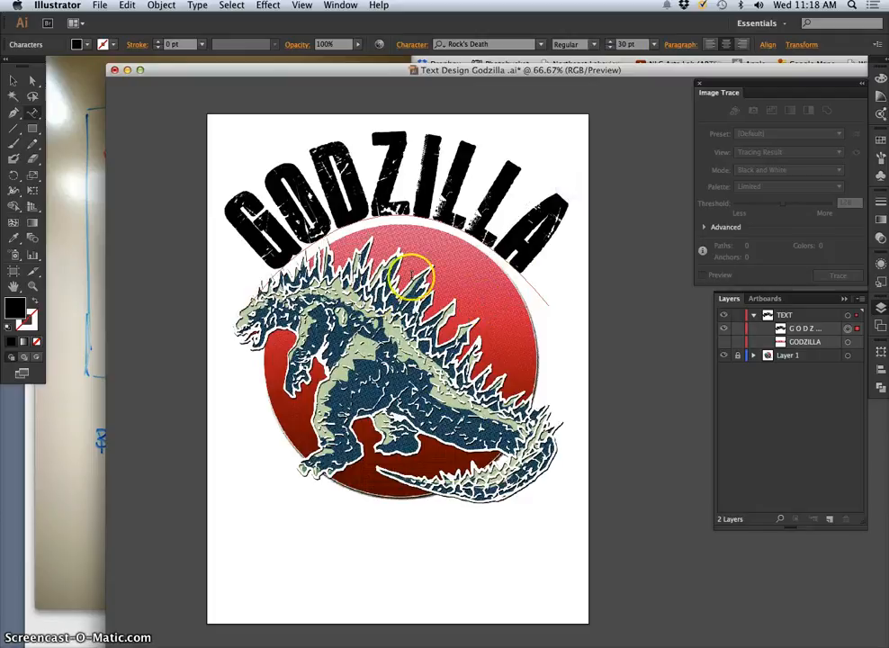
- Resize the arched GODZILLA title slightly wider and raise it to leave a small gap above the red circle, and deselect it
{"action": "left_click", "coordinate": [14, 81]}
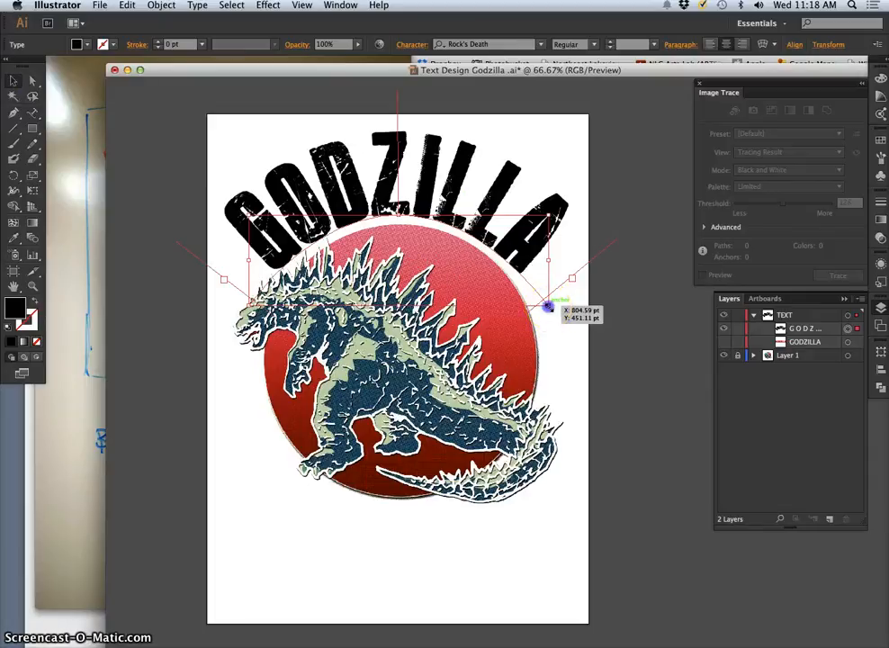
{"action": "left_click_drag", "start_coordinate": [548, 307], "coordinate": [540, 258]}
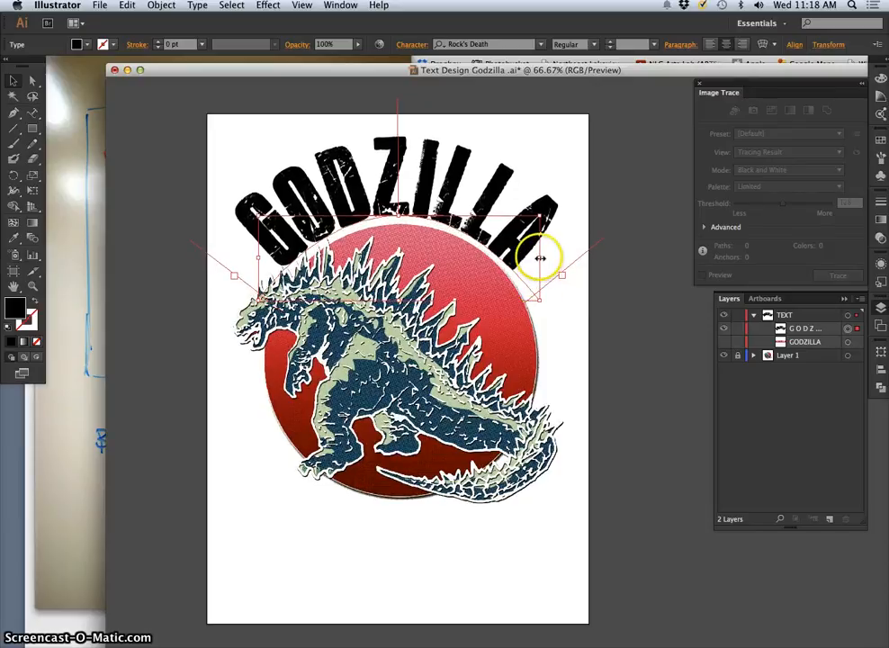
{"action": "mouse_move", "coordinate": [540, 258]}
{"action": "left_mouse_down"}
{"action": "mouse_move", "coordinate": [571, 255]}
{"action": "mouse_move", "coordinate": [552, 259]}
{"action": "left_mouse_up"}
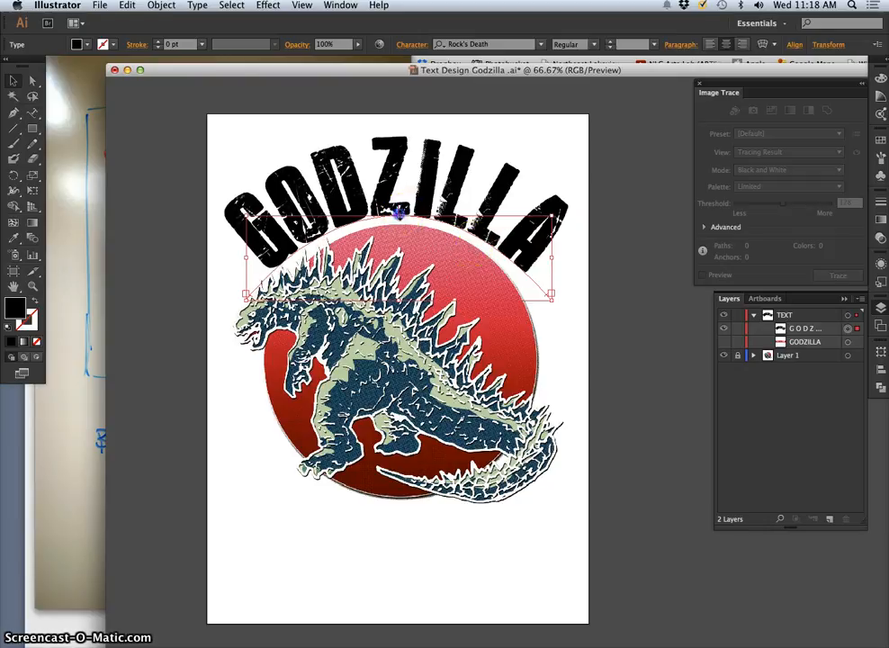
{"action": "left_click_drag", "start_coordinate": [399, 213], "coordinate": [399, 212]}
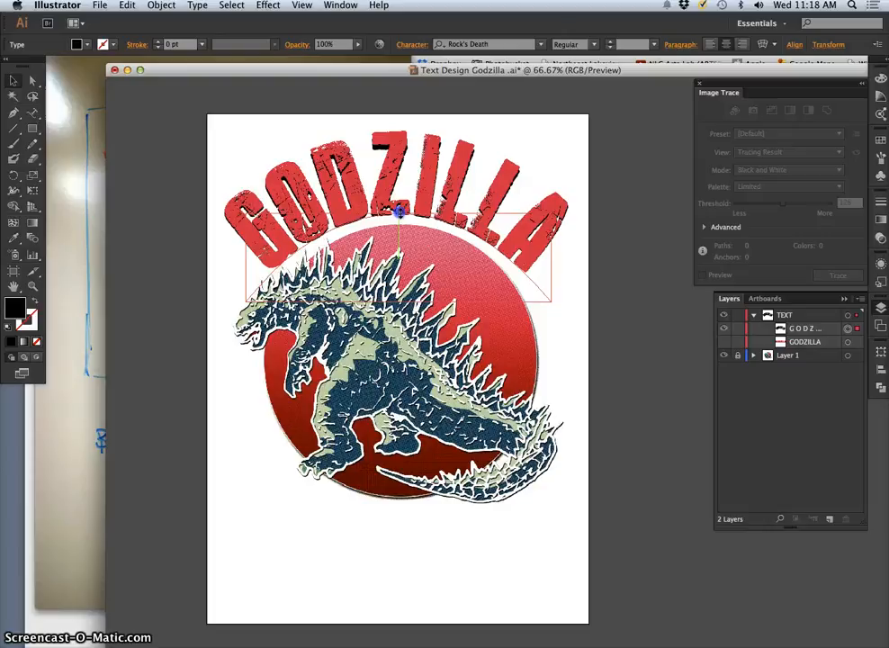
{"action": "left_click", "coordinate": [402, 220]}
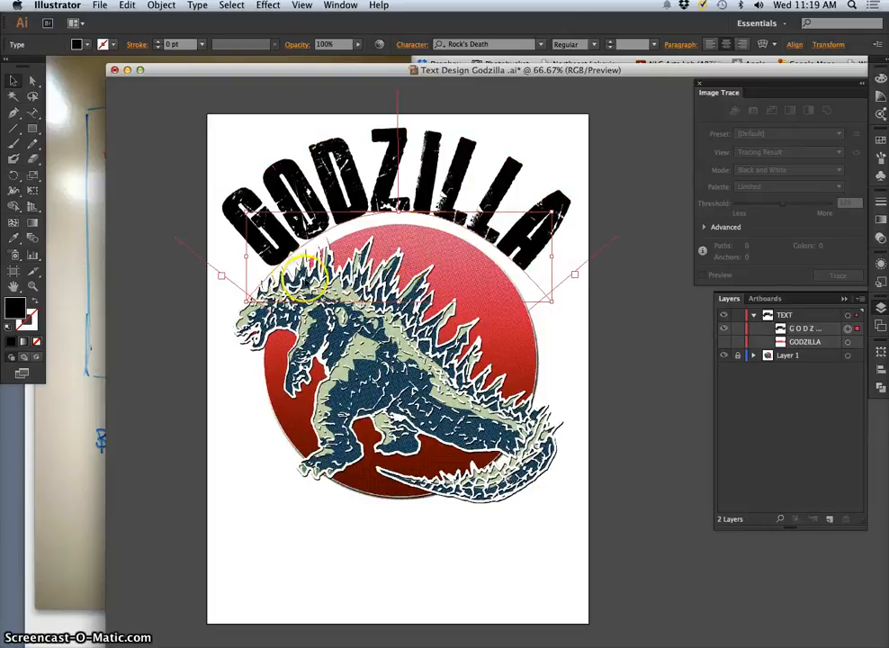
{"action": "left_click", "coordinate": [32, 80]}
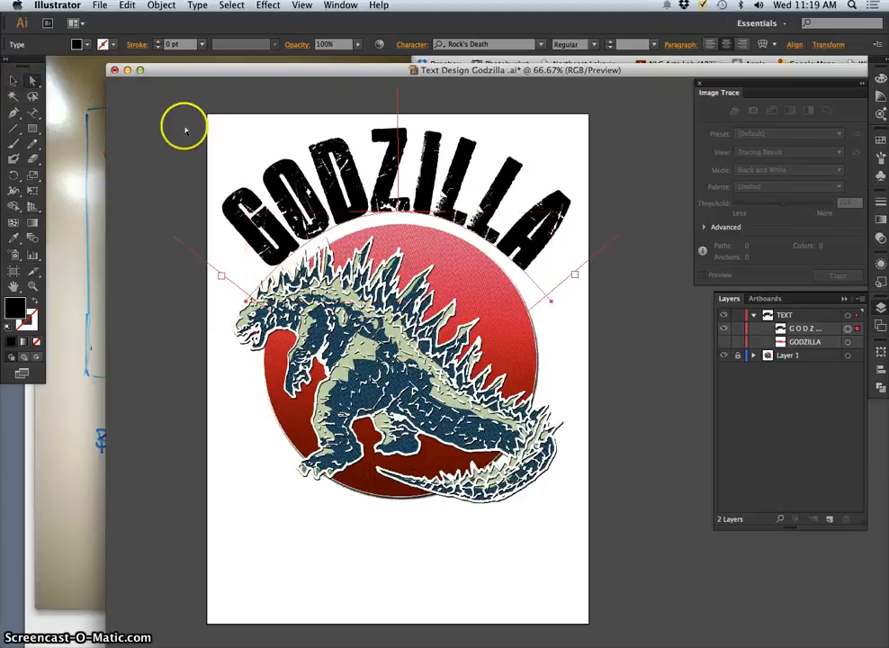
{"action": "left_click", "coordinate": [227, 139]}
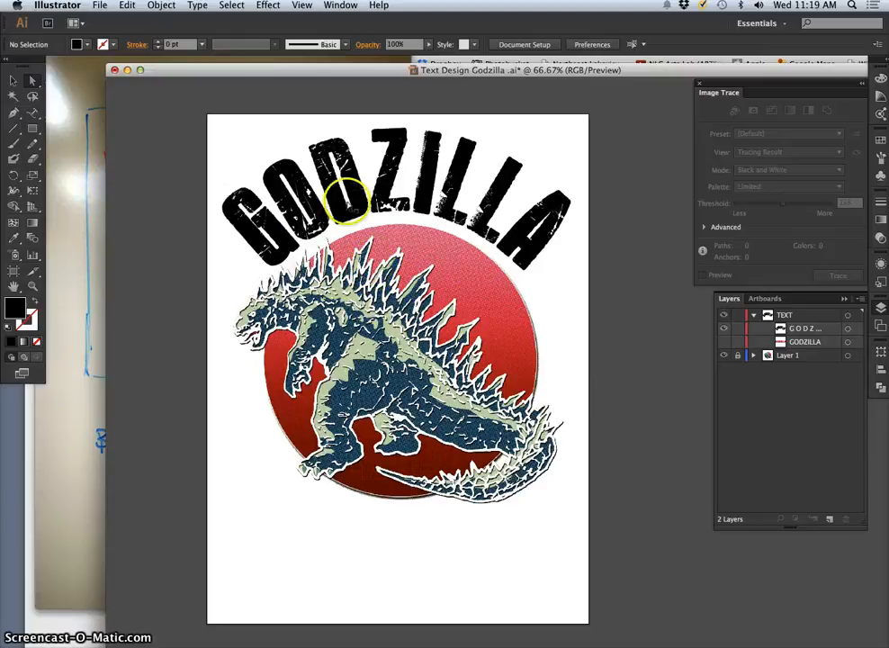
- Select the G O D Z... text object in the TEXT layer and copy it
{"action": "left_click", "coordinate": [795, 330]}
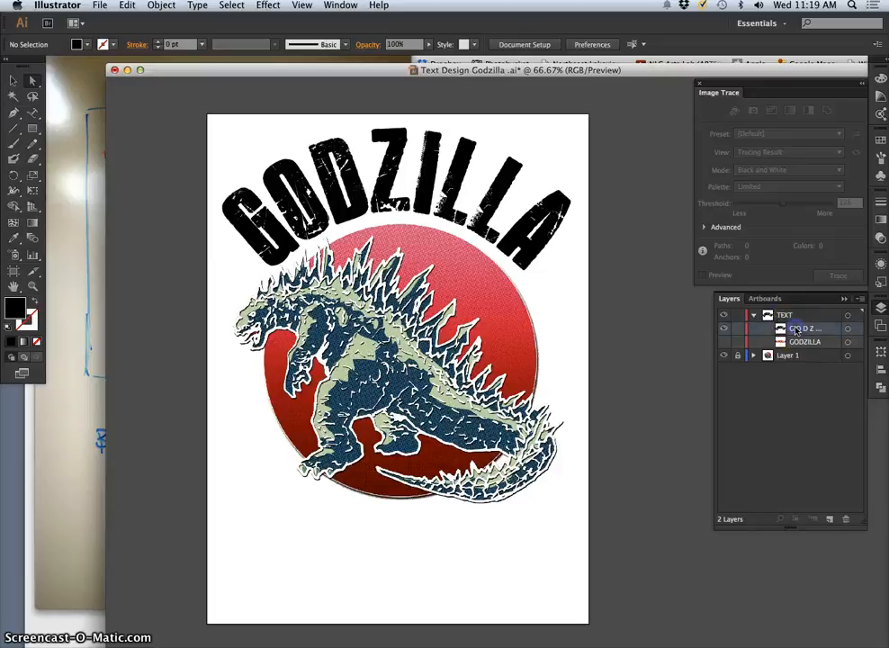
{"action": "left_click", "coordinate": [847, 330]}
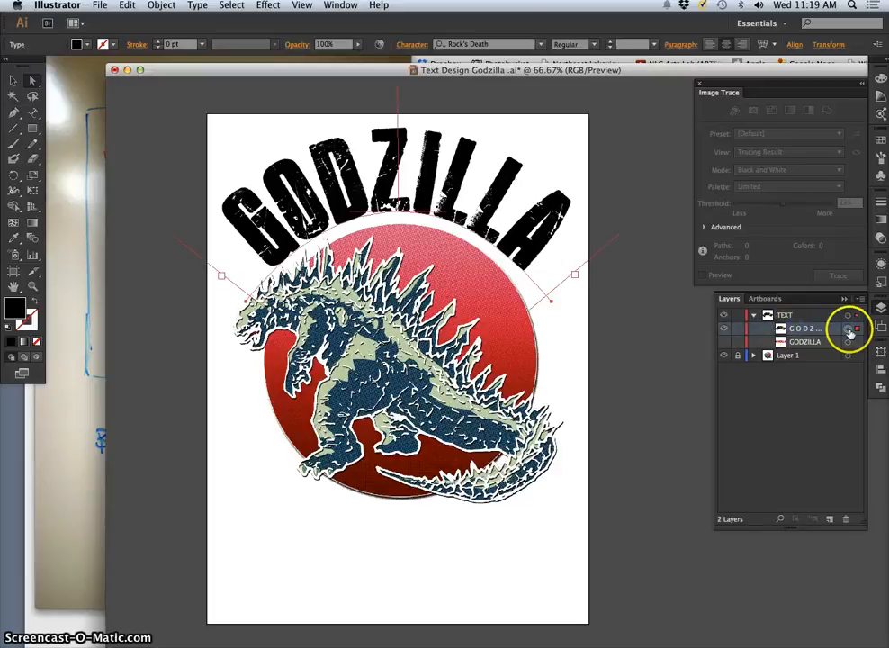
{"action": "left_click", "coordinate": [725, 329]}
{"action": "left_click", "coordinate": [725, 329]}
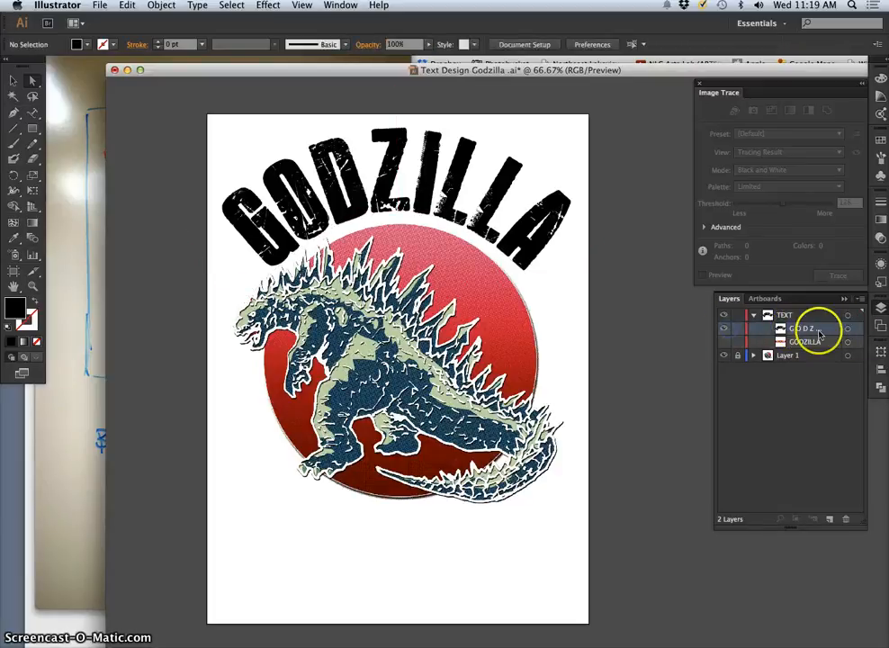
{"action": "left_click", "coordinate": [846, 331]}
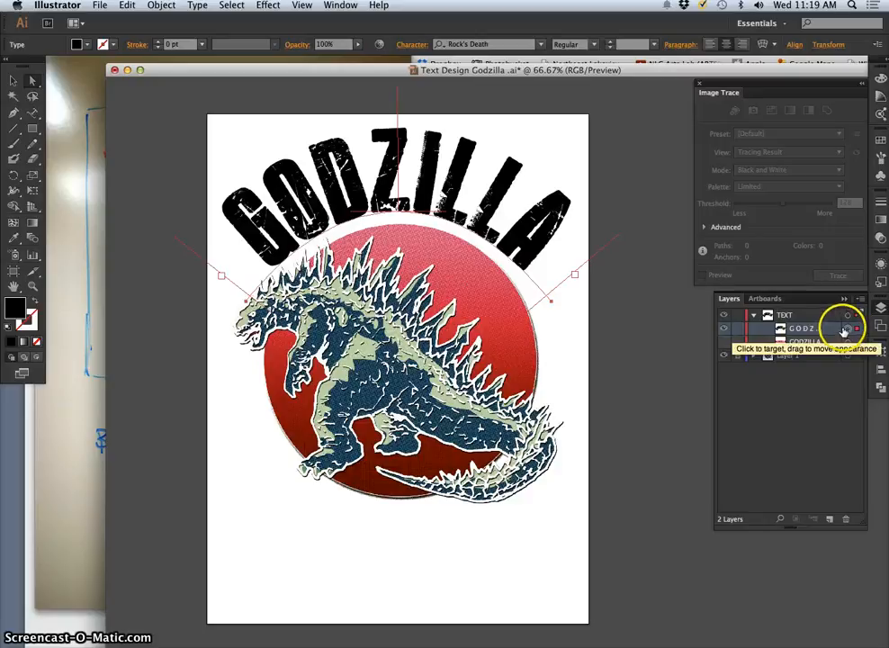
{"action": "left_click", "coordinate": [127, 5]}
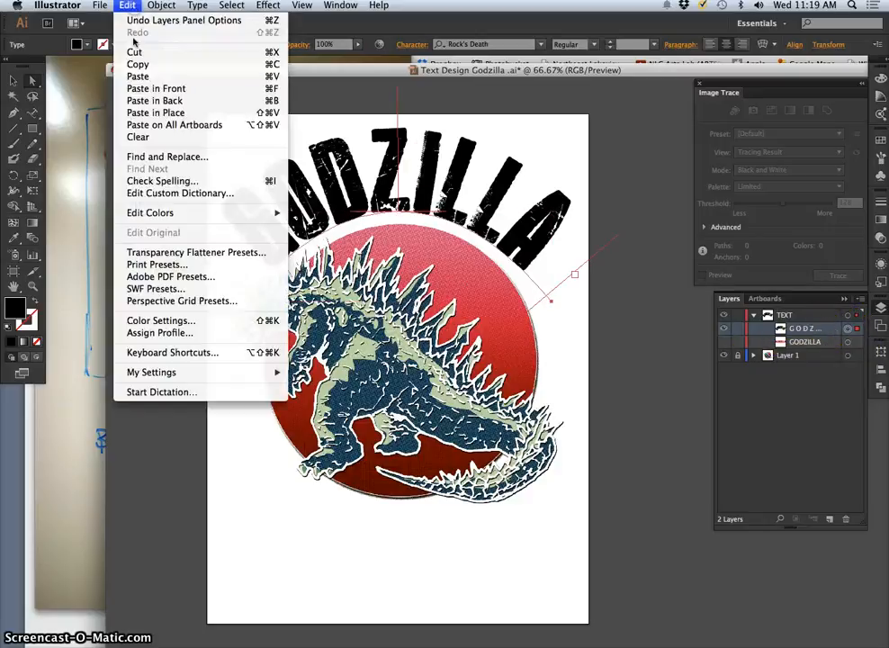
{"action": "left_click", "coordinate": [137, 64]}
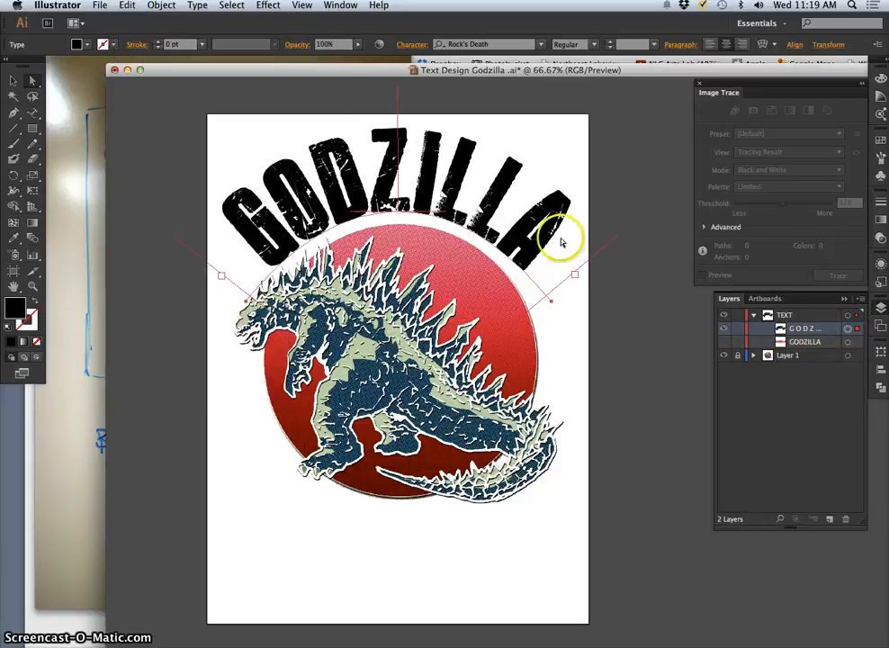
- Lock the TEXT layer and create a new layer above it, also named TEXT
{"action": "left_click", "coordinate": [754, 316]}
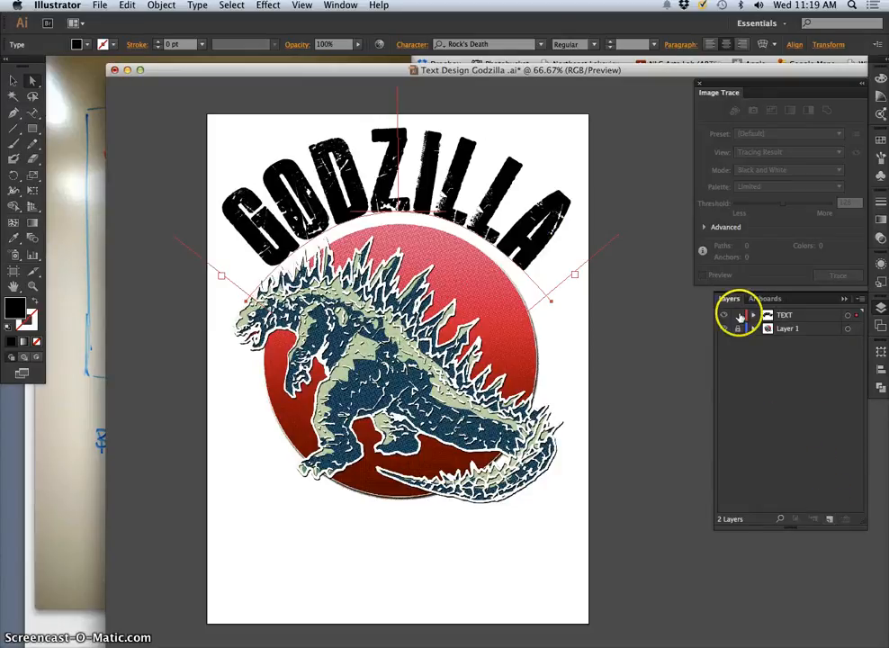
{"action": "left_click", "coordinate": [737, 314]}
{"action": "left_click", "coordinate": [828, 519]}
{"action": "left_click", "coordinate": [784, 317]}
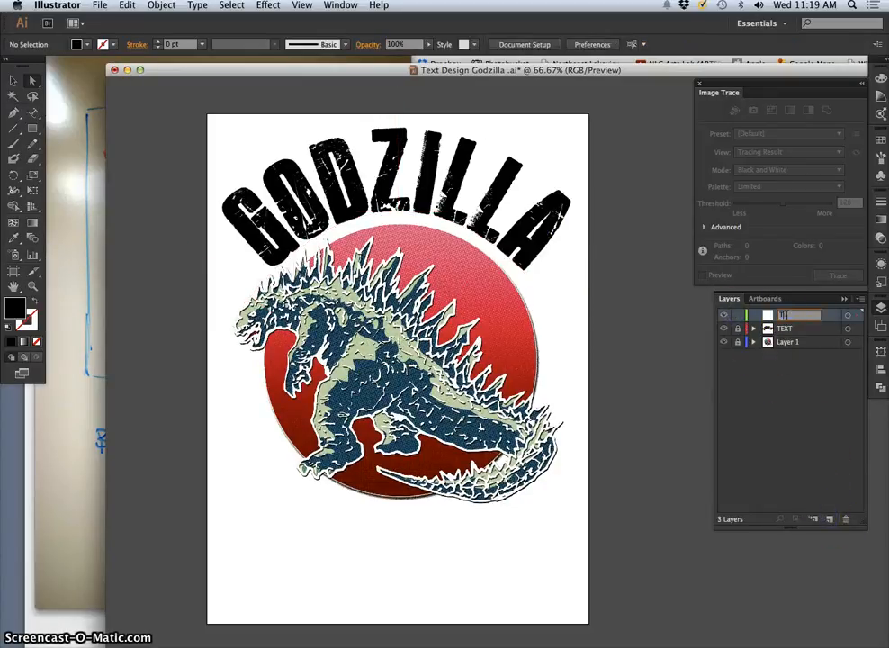
{"action": "left_click", "coordinate": [833, 317]}
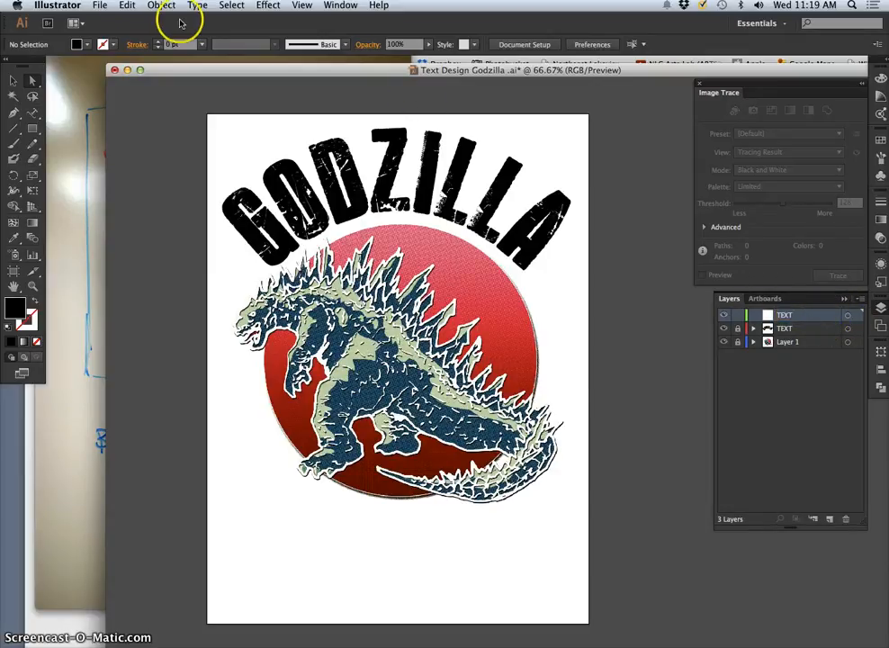
- Paste the copied title in place on the new TEXT layer and hide the original locked TEXT layer
{"action": "left_click", "coordinate": [127, 6]}
{"action": "left_click", "coordinate": [138, 113]}
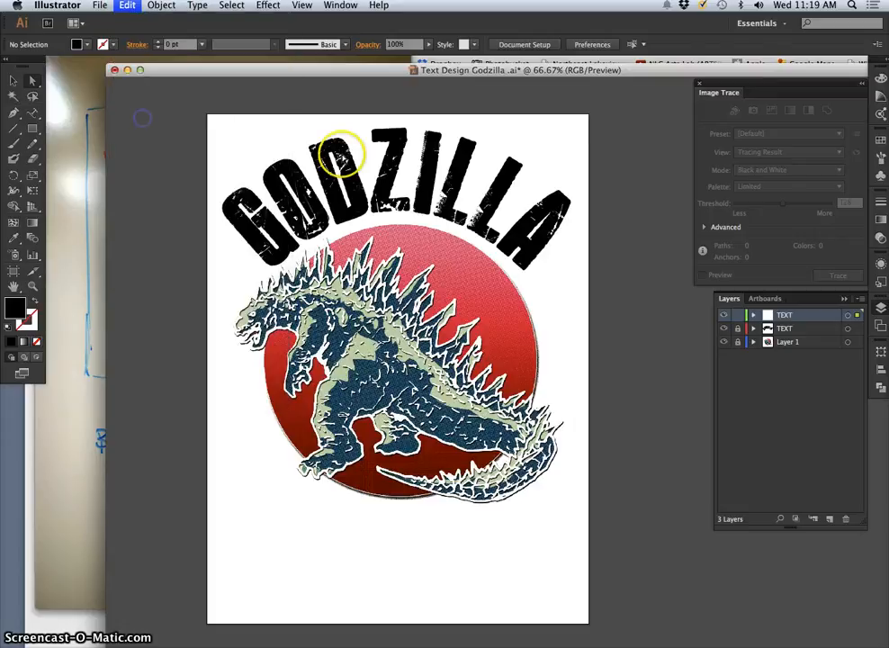
{"action": "left_click", "coordinate": [725, 328]}
{"action": "left_click", "coordinate": [750, 317]}
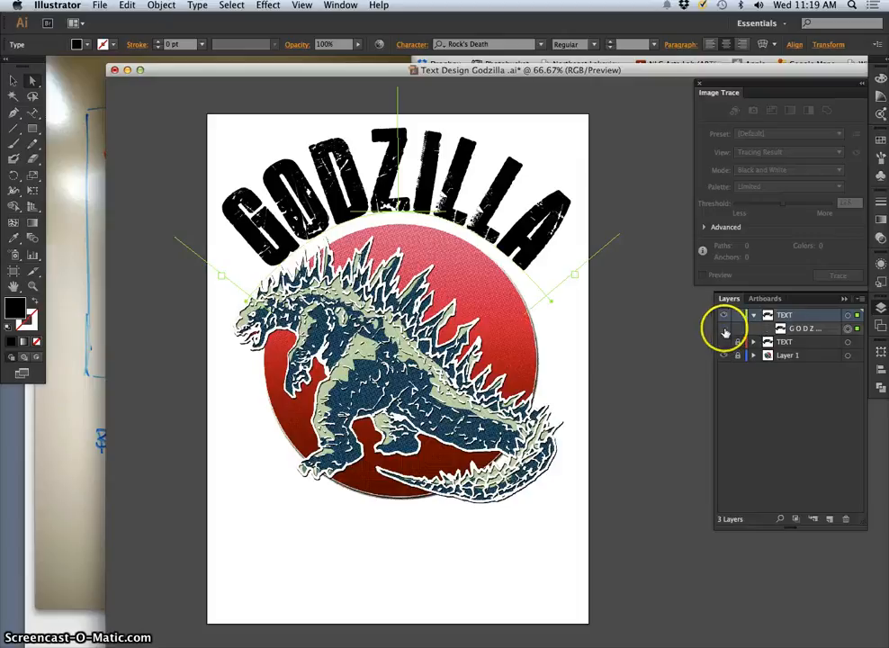
{"action": "left_click", "coordinate": [724, 327]}
{"action": "left_click", "coordinate": [723, 328]}
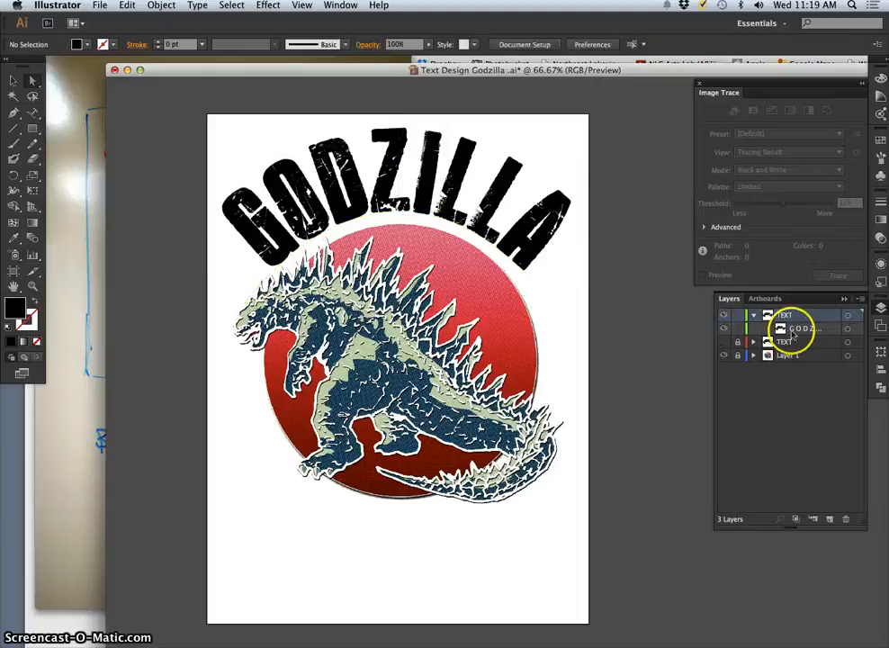
- Select the pasted GODZILLA lettering with the type tool and look up the downloaded font files in the Downloads folder
{"action": "left_click", "coordinate": [848, 332]}
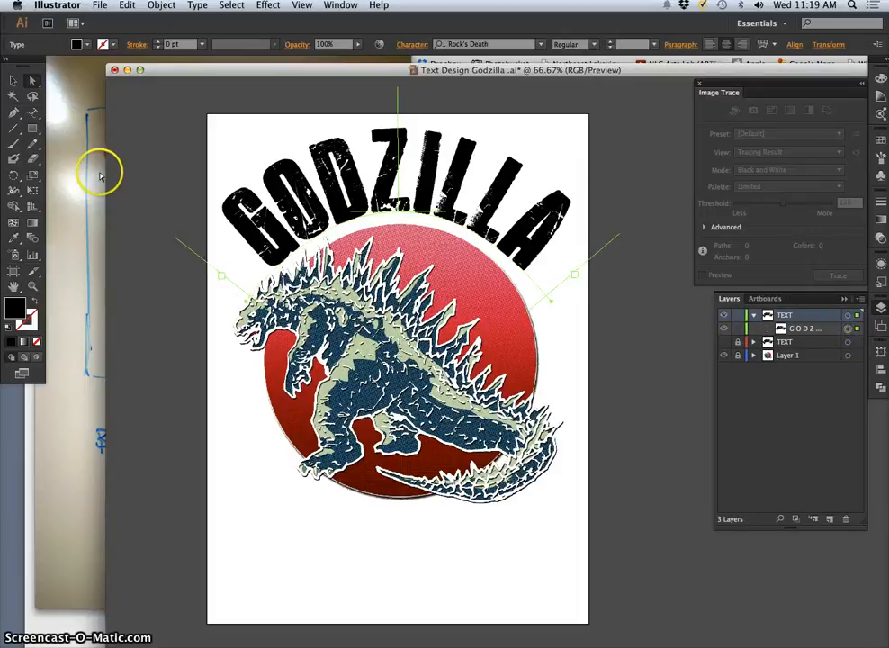
{"action": "left_click", "coordinate": [32, 115]}
{"action": "left_click_drag", "start_coordinate": [243, 225], "coordinate": [358, 199]}
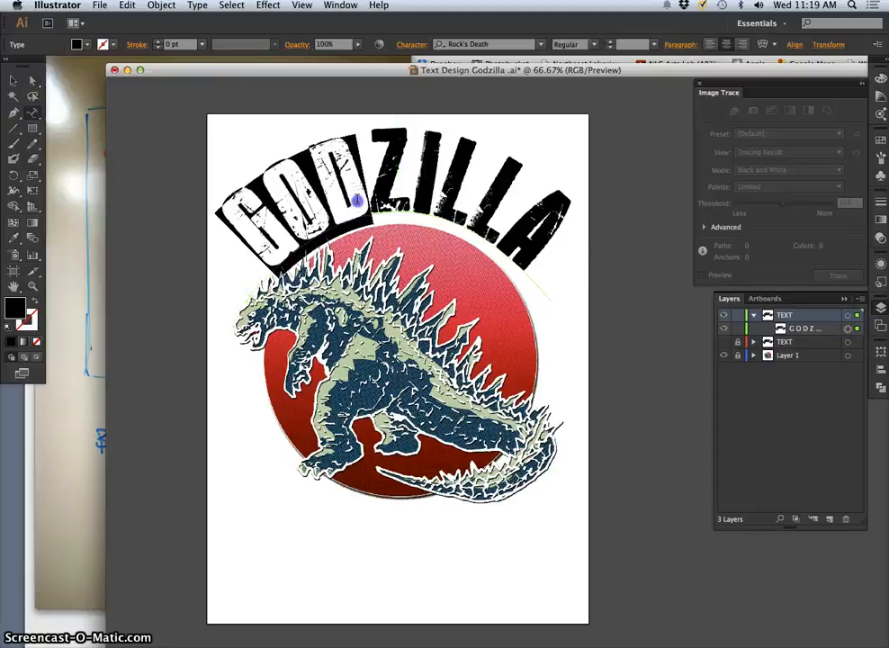
{"action": "left_click_drag", "start_coordinate": [438, 207], "coordinate": [529, 244]}
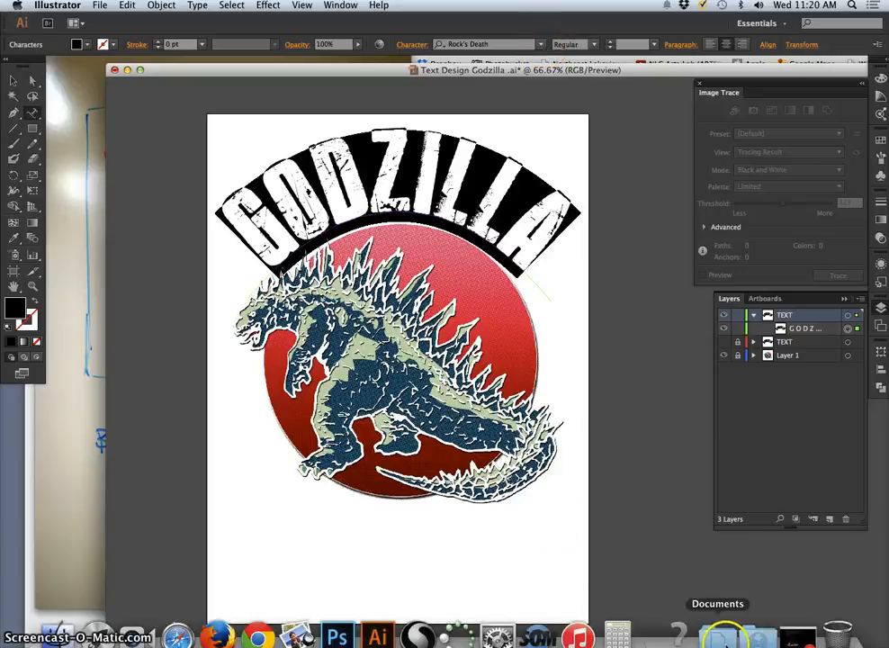
{"action": "left_click", "coordinate": [756, 637]}
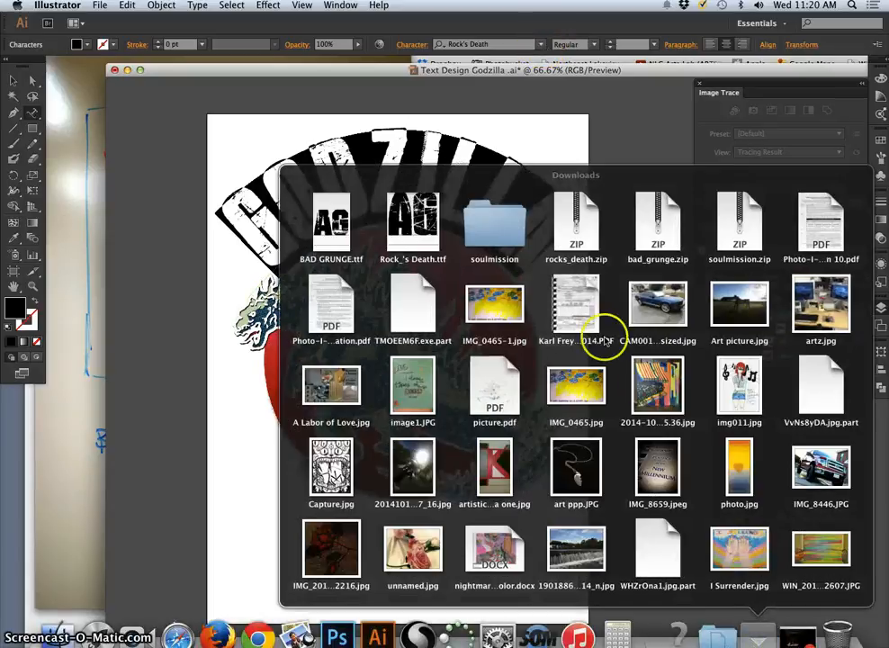
{"action": "left_click", "coordinate": [552, 143]}
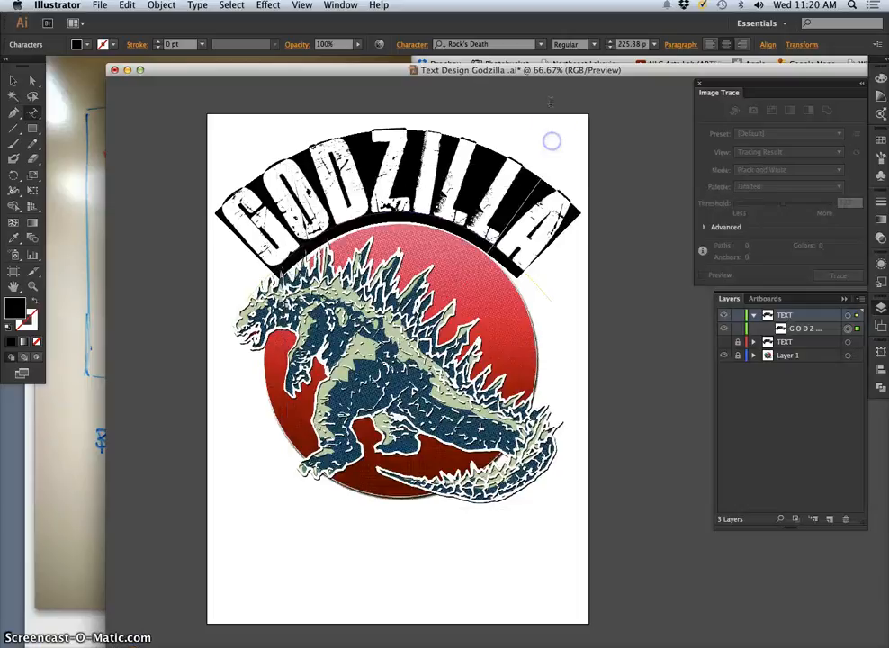
- Try to apply the BAD GRUNGE font to the pasted GODZILLA title
{"action": "left_click", "coordinate": [540, 45]}
{"action": "scroll", "coordinate": [535, 155], "scroll_direction": "up", "scroll_amount": 15}
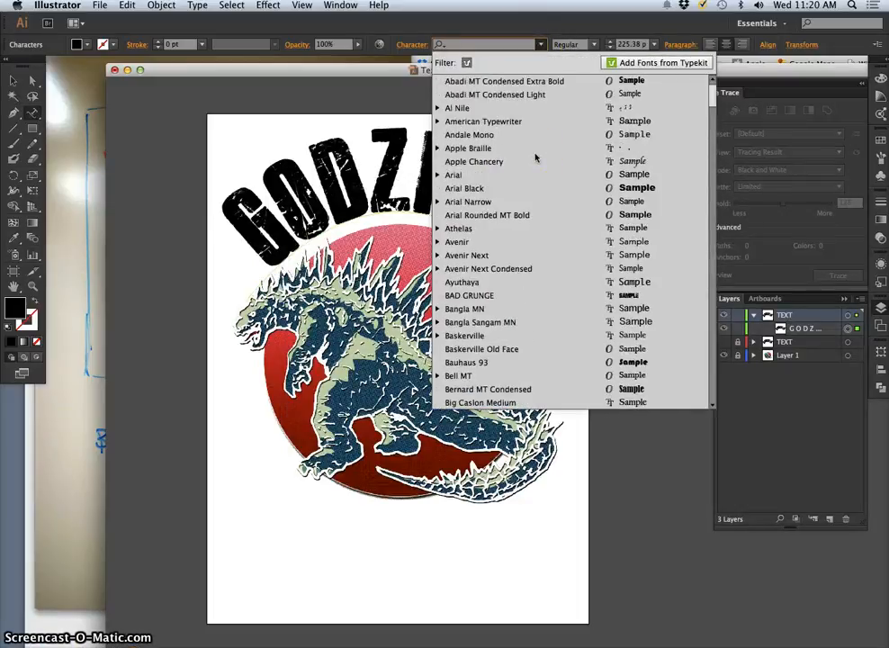
{"action": "left_click", "coordinate": [510, 295]}
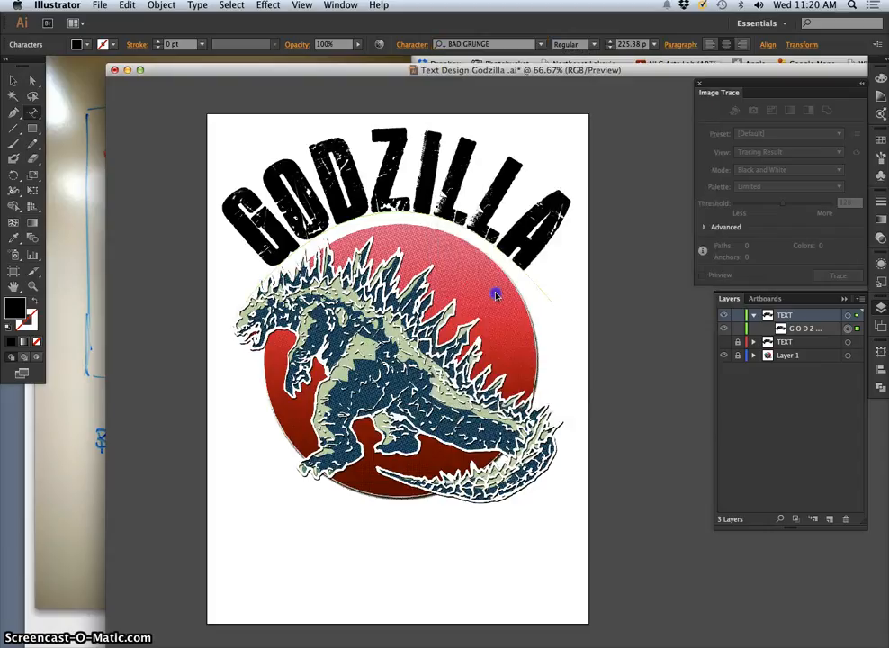
- Select the whole GODZILLA lettering again and set its font to BAD GRUNGE
{"action": "left_click_drag", "start_coordinate": [548, 245], "coordinate": [276, 274]}
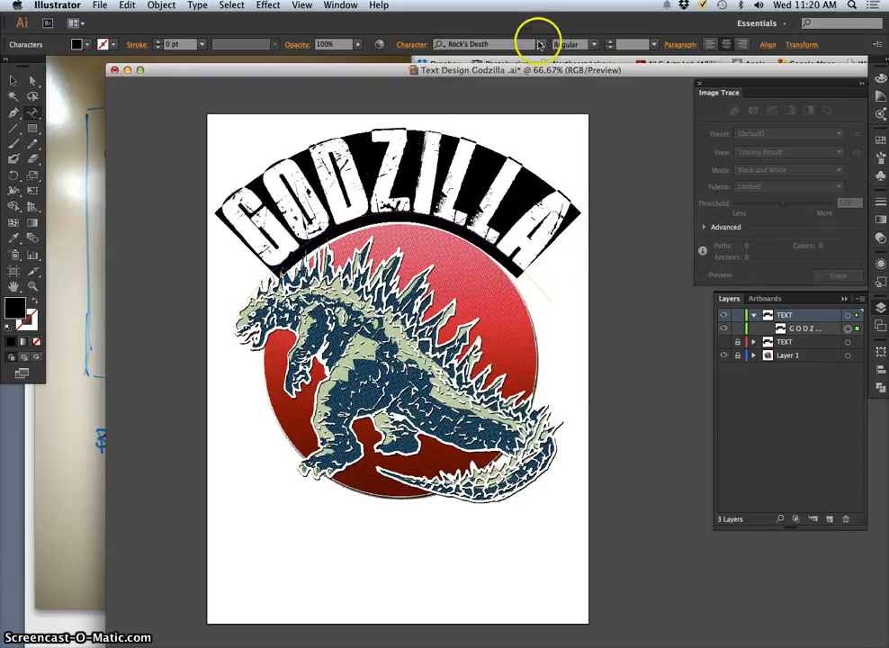
{"action": "left_click", "coordinate": [540, 44]}
{"action": "scroll", "coordinate": [512, 153], "scroll_direction": "down", "scroll_amount": 5}
{"action": "scroll", "coordinate": [515, 160], "scroll_direction": "up", "scroll_amount": 15}
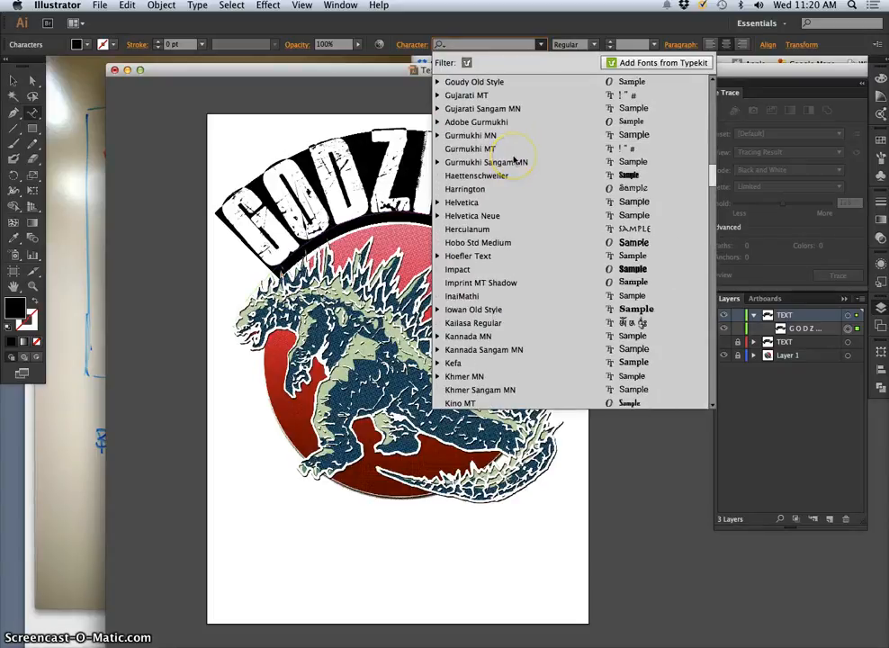
{"action": "scroll", "coordinate": [515, 160], "scroll_direction": "up", "scroll_amount": 15}
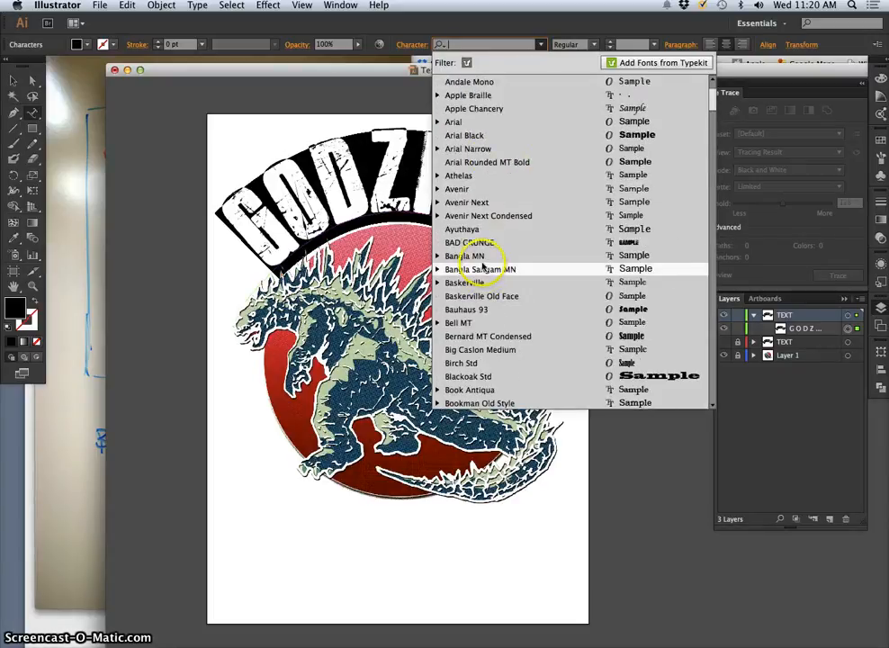
{"action": "left_click", "coordinate": [473, 242]}
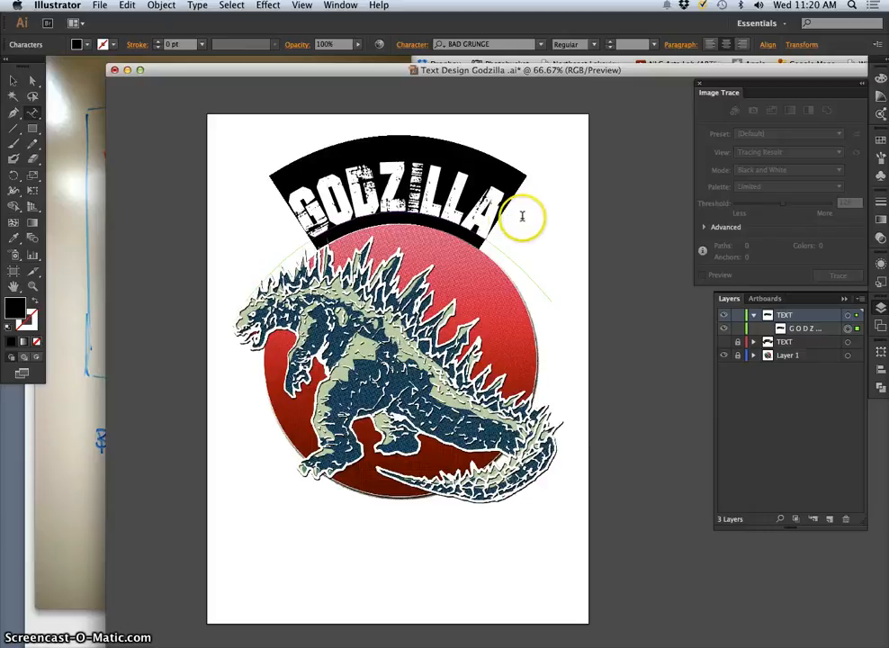
{"action": "left_click_drag", "start_coordinate": [512, 219], "coordinate": [290, 209]}
{"action": "left_click", "coordinate": [486, 216]}
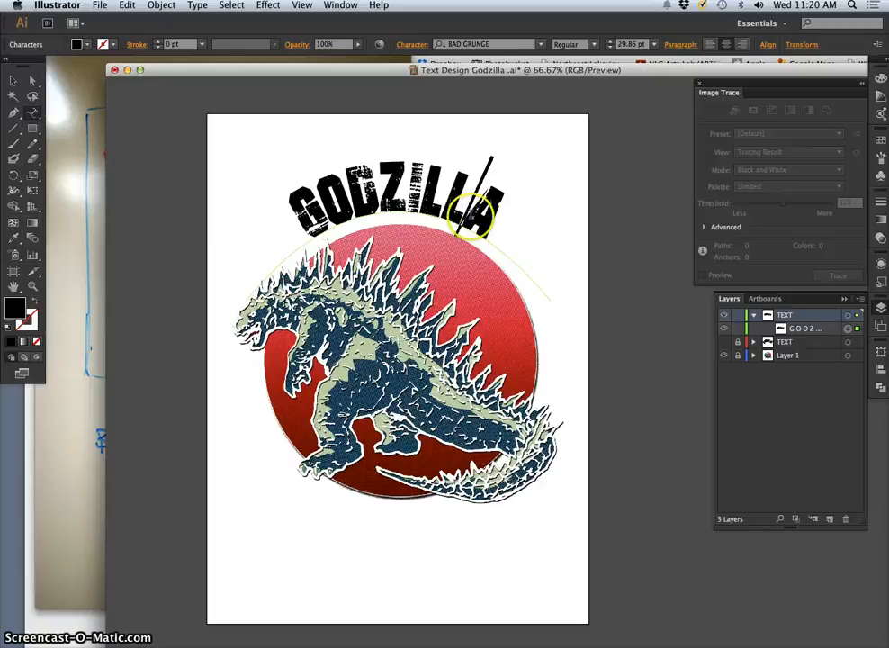
{"action": "left_click_drag", "start_coordinate": [473, 214], "coordinate": [278, 203]}
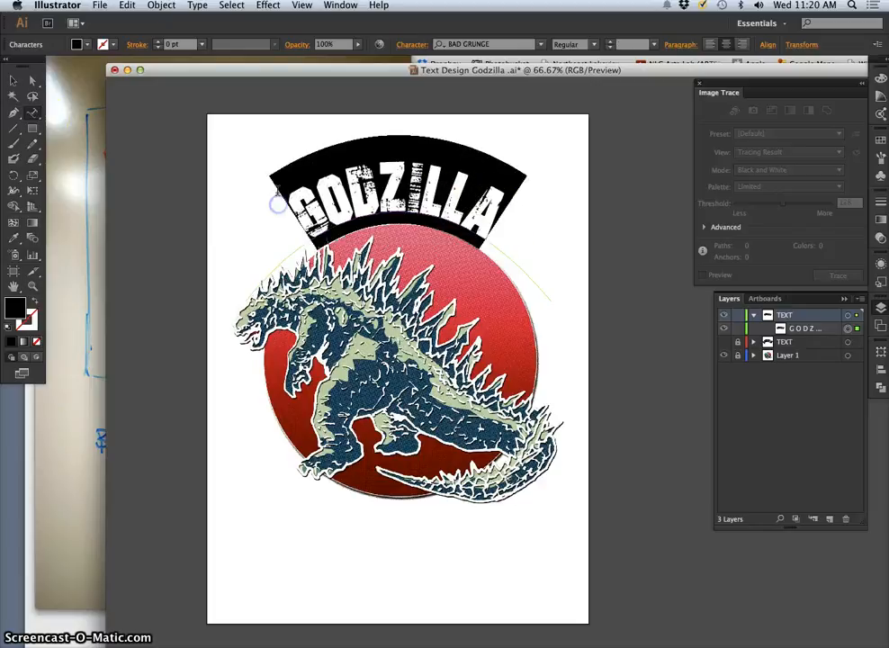
- Enlarge the BAD GRUNGE GODZILLA title, lower it onto the red circle and reshape its arc to follow the circle's upper edge
{"action": "left_click", "coordinate": [14, 80]}
{"action": "left_click", "coordinate": [455, 252]}
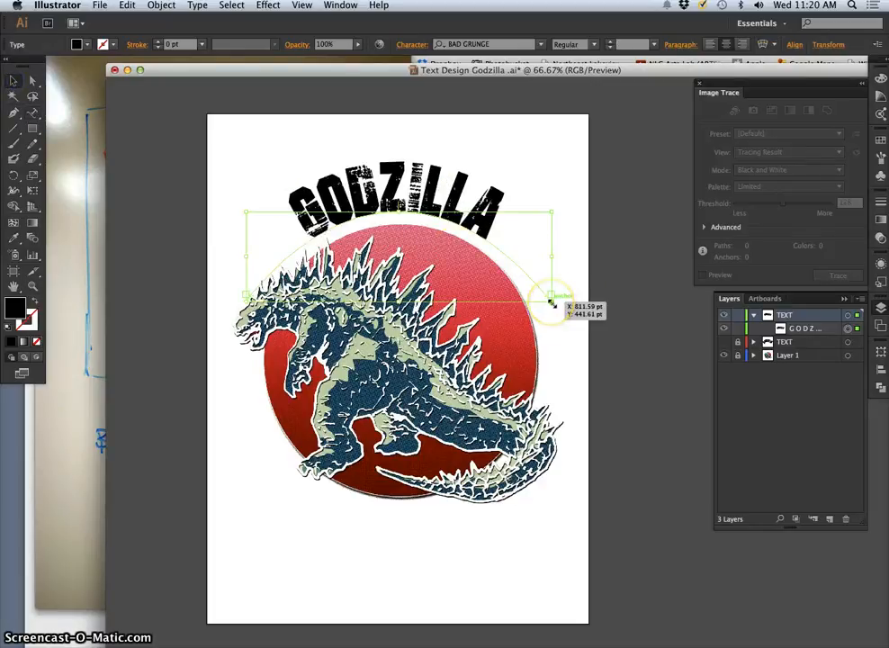
{"action": "left_click_drag", "start_coordinate": [551, 303], "coordinate": [617, 437]}
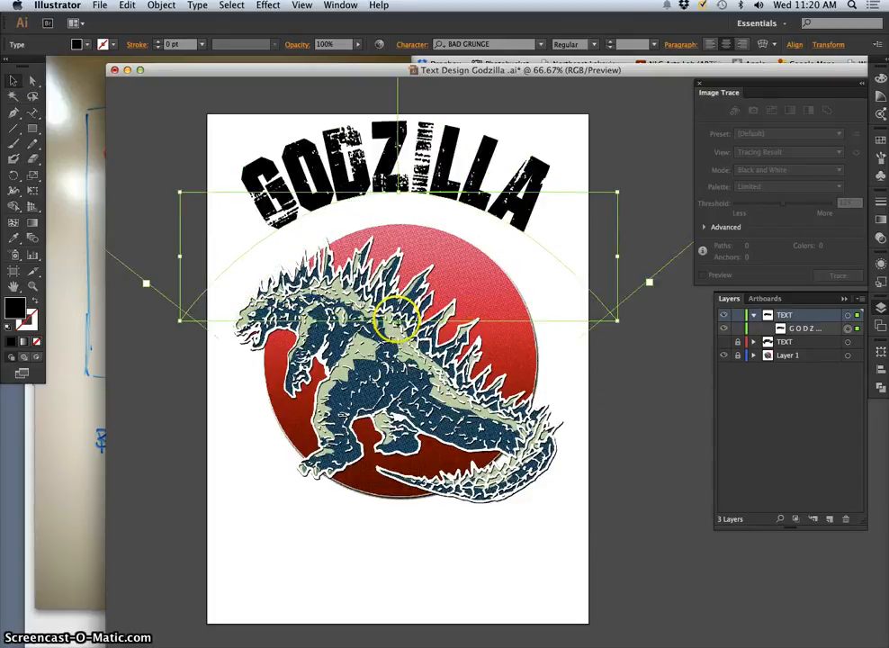
{"action": "left_click_drag", "start_coordinate": [397, 319], "coordinate": [397, 327]}
{"action": "left_click_drag", "start_coordinate": [393, 179], "coordinate": [389, 208]}
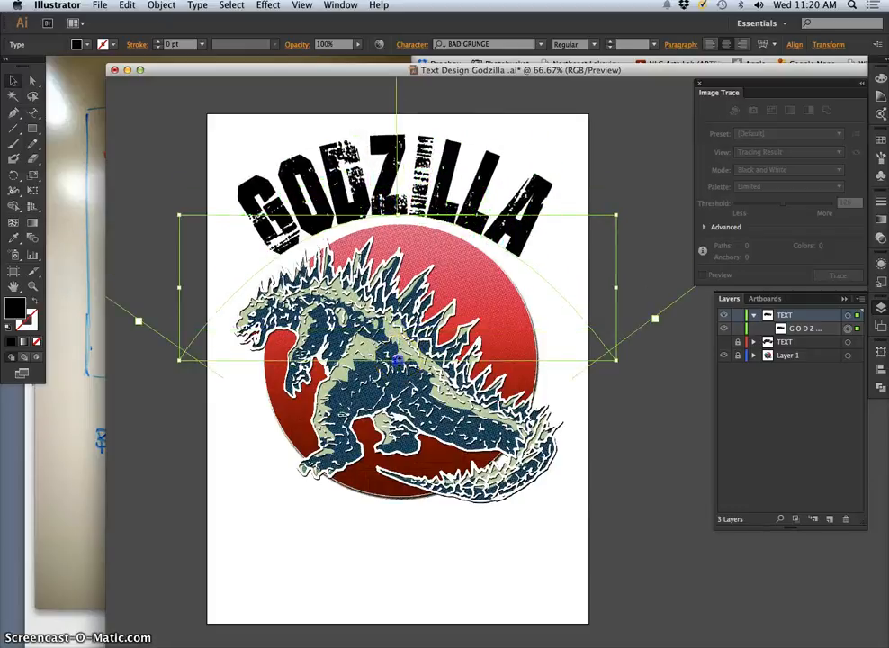
{"action": "left_click_drag", "start_coordinate": [400, 360], "coordinate": [397, 365]}
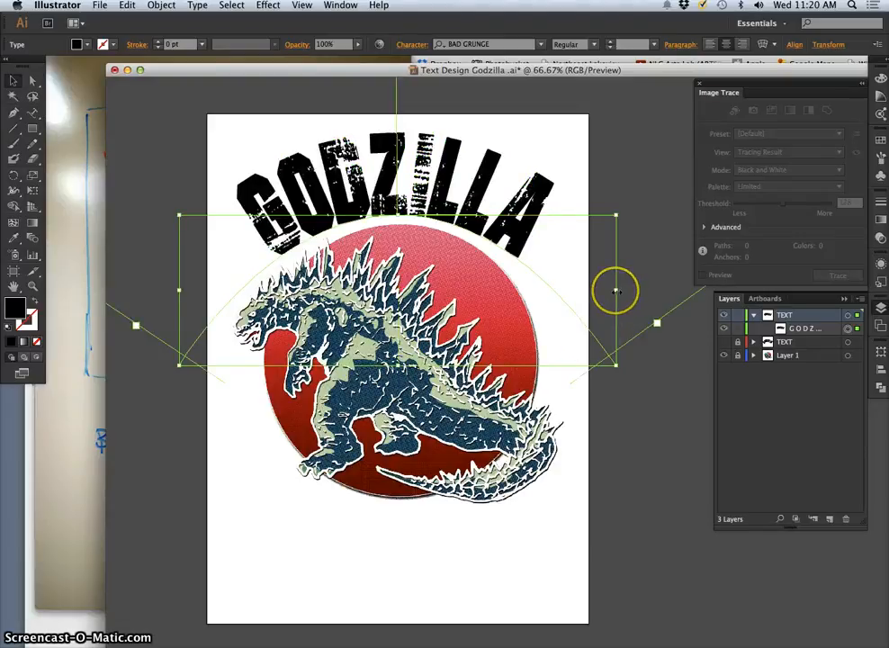
{"action": "left_click_drag", "start_coordinate": [616, 291], "coordinate": [603, 291]}
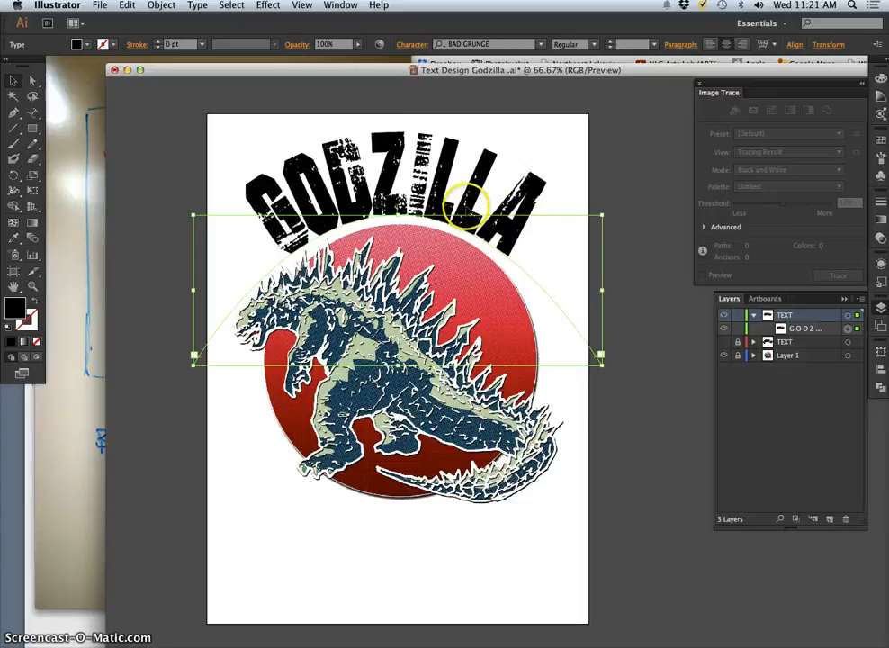
- Nudge the arched title slightly right and up to centre it over the red circle, and deselect it
{"action": "key", "text": "Right"}
{"action": "key", "text": "Right"}
{"action": "key", "text": "Right"}
{"action": "key", "text": "Right"}
{"action": "key", "text": "Right"}
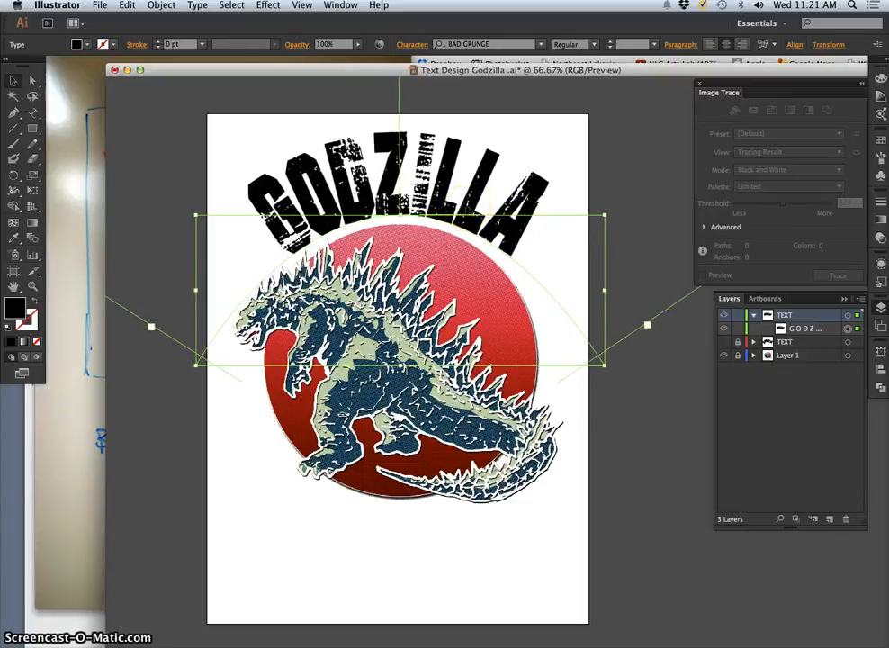
{"action": "key", "text": "Up"}
{"action": "key", "text": "Up"}
{"action": "key", "text": "Up"}
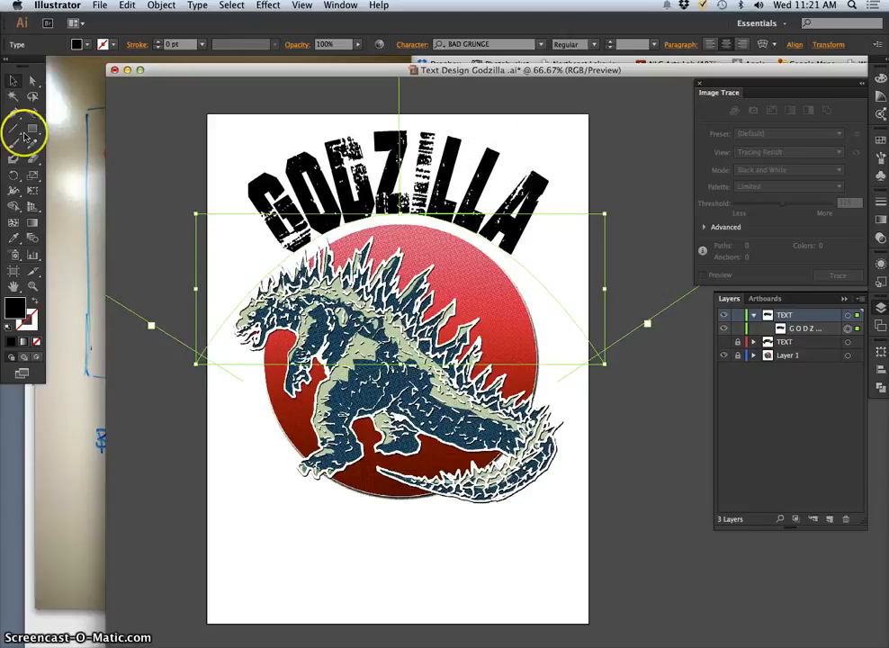
{"action": "left_click", "coordinate": [32, 80]}
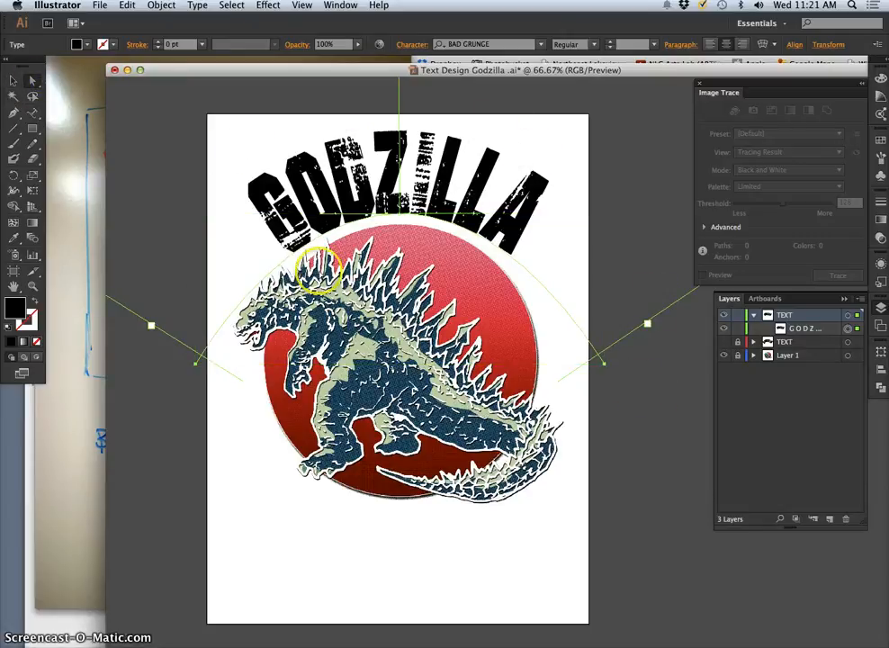
{"action": "left_click", "coordinate": [11, 81]}
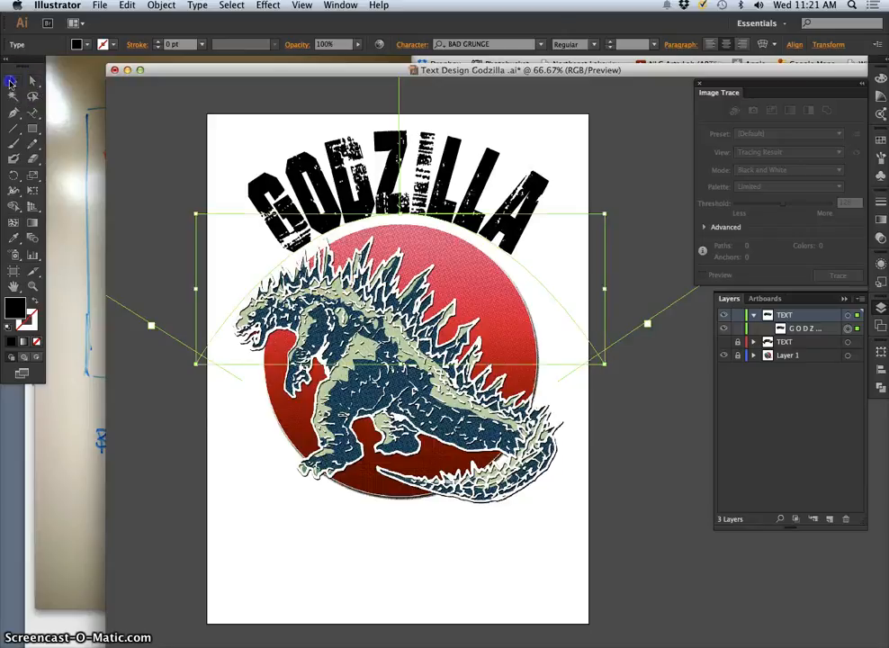
{"action": "left_click", "coordinate": [198, 148]}
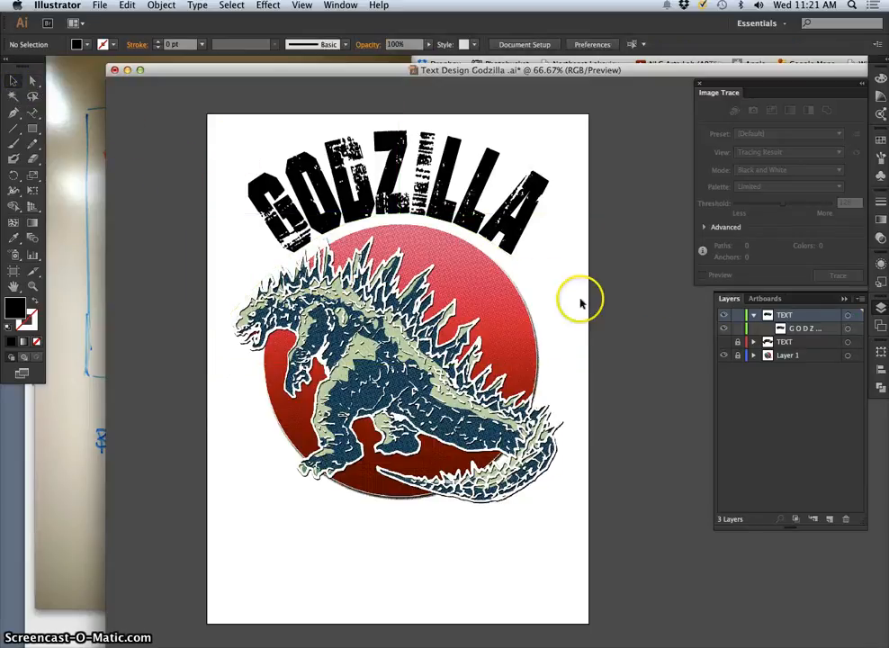
- Copy the BAD GRUNGE title, and lock and hide its TEXT layer
{"action": "left_click", "coordinate": [848, 330]}
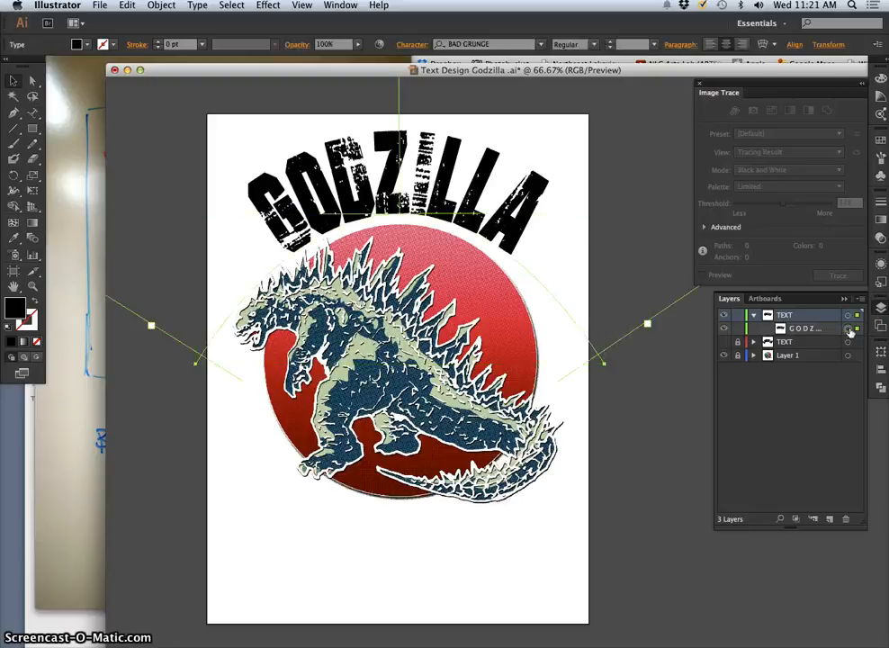
{"action": "left_click", "coordinate": [788, 317]}
{"action": "left_click", "coordinate": [738, 315]}
{"action": "left_click", "coordinate": [725, 316]}
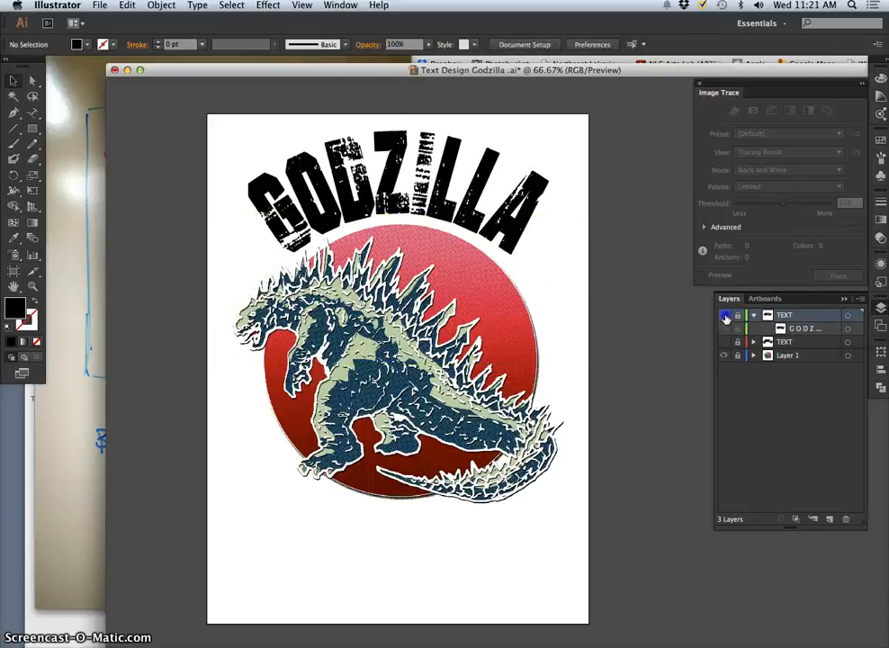
- Add a new layer named TEXT 3 and paste the copied title in place on it
{"action": "left_click", "coordinate": [830, 520]}
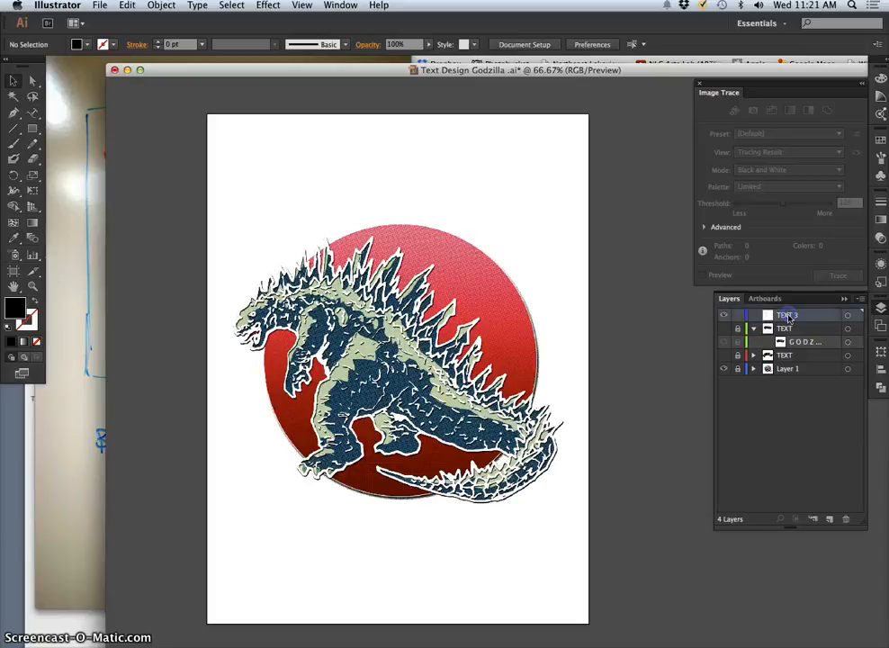
{"action": "left_click", "coordinate": [753, 328]}
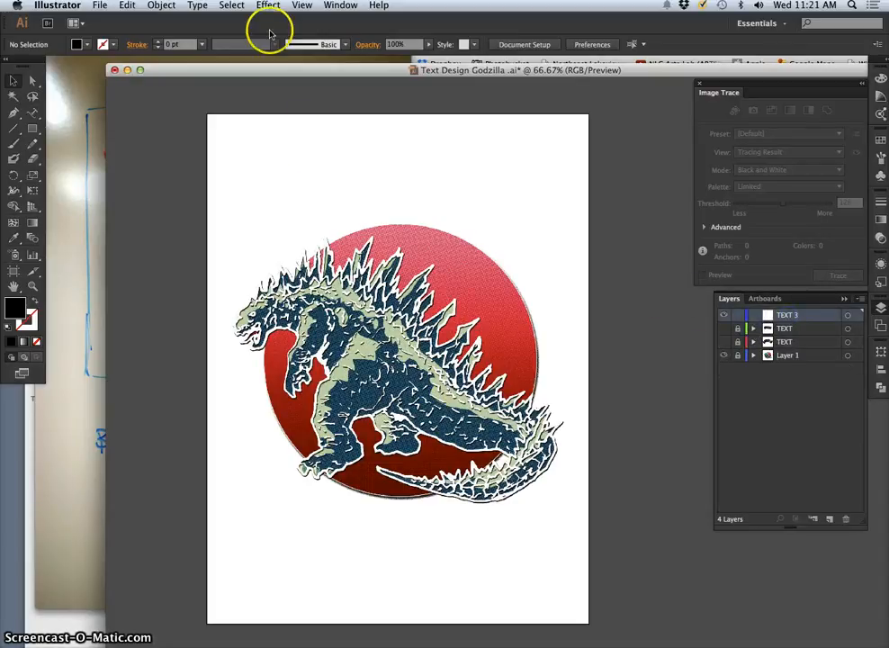
{"action": "left_click", "coordinate": [127, 4]}
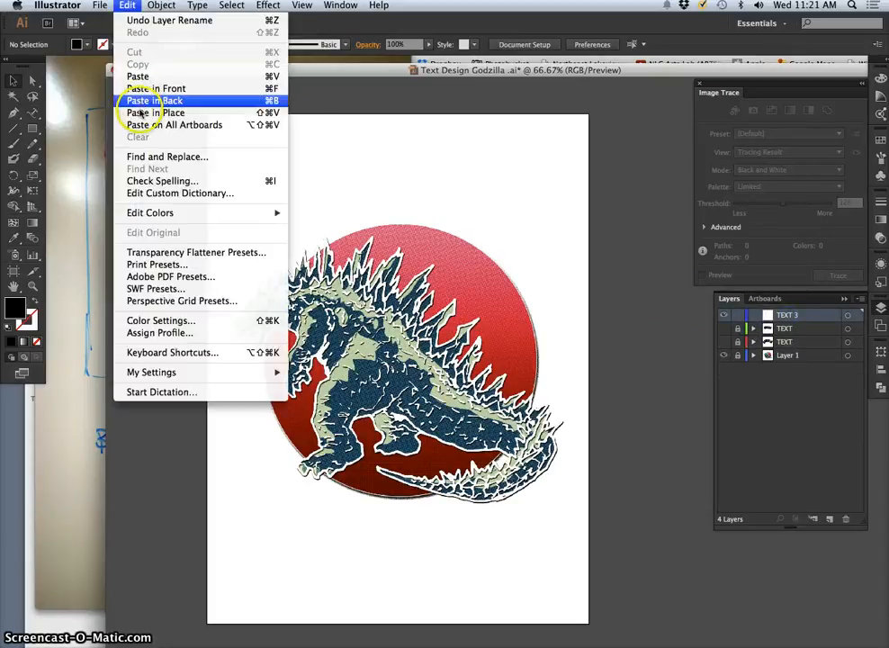
{"action": "left_click", "coordinate": [140, 108]}
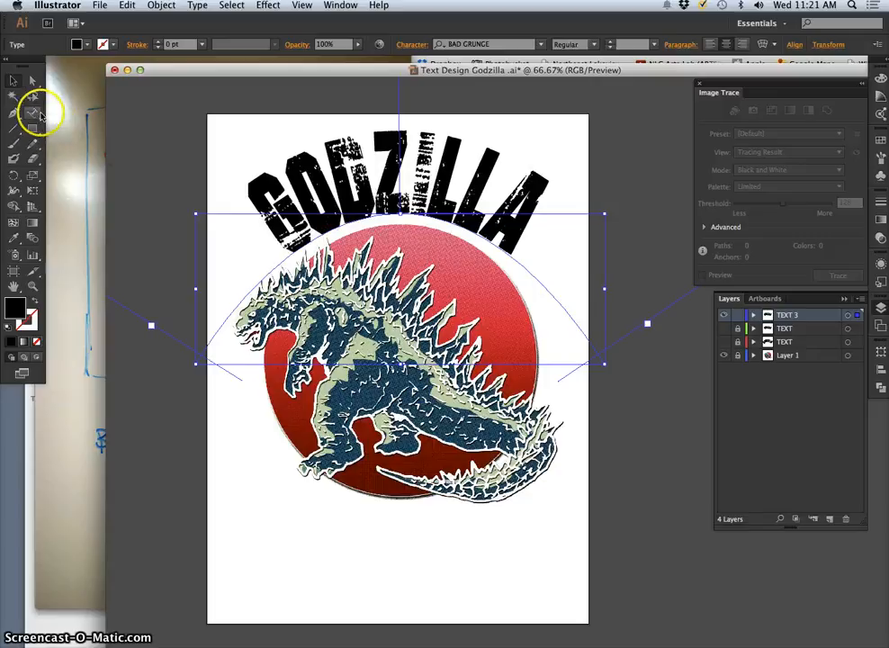
- Try the SoulMission font on the whole pasted GODZILLA lettering
{"action": "left_click_drag", "start_coordinate": [252, 192], "coordinate": [534, 240]}
{"action": "left_click", "coordinate": [541, 45]}
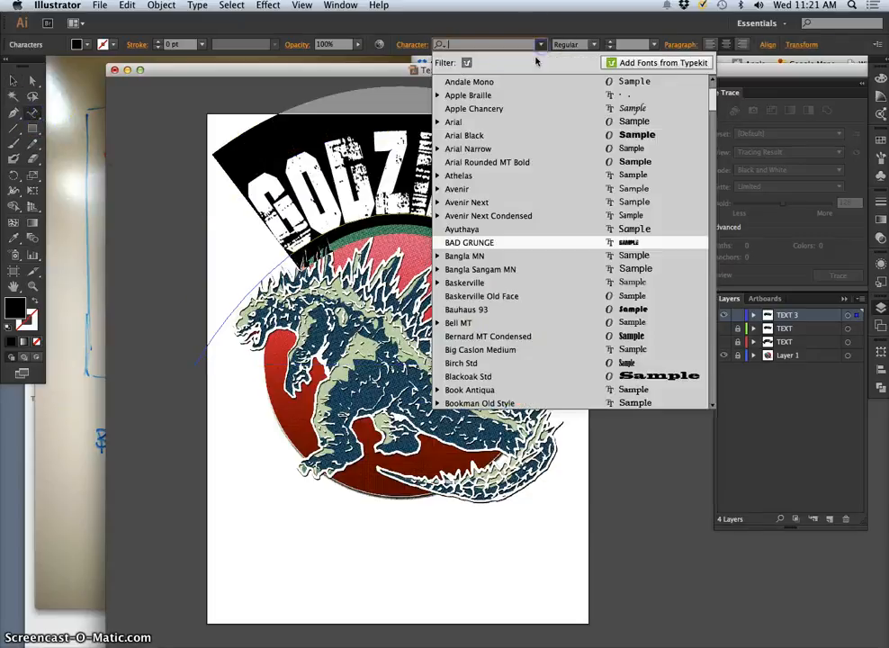
{"action": "scroll", "coordinate": [495, 344], "scroll_direction": "down", "scroll_amount": 15}
{"action": "scroll", "coordinate": [493, 344], "scroll_direction": "down", "scroll_amount": 20}
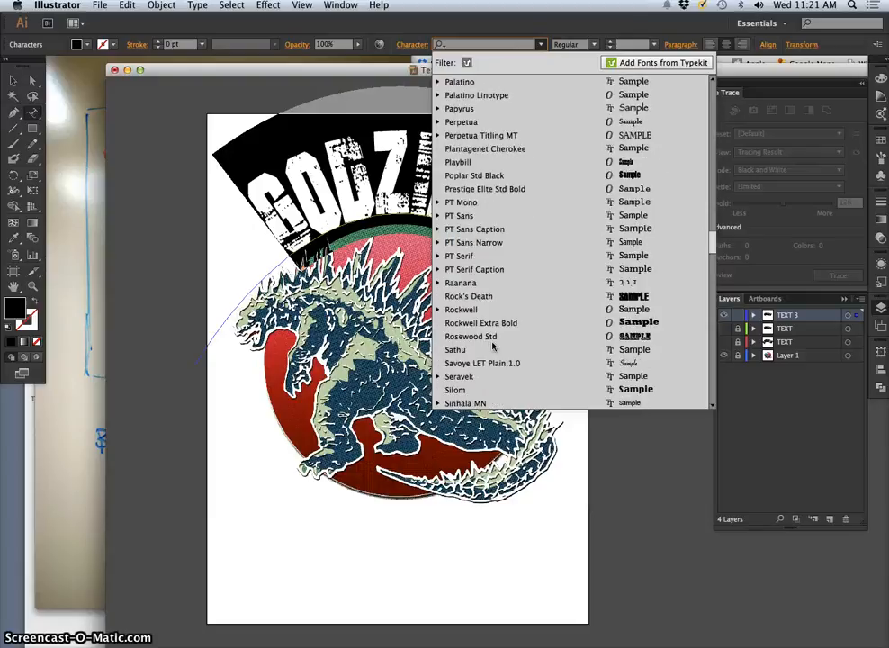
{"action": "scroll", "coordinate": [486, 339], "scroll_direction": "down", "scroll_amount": 3}
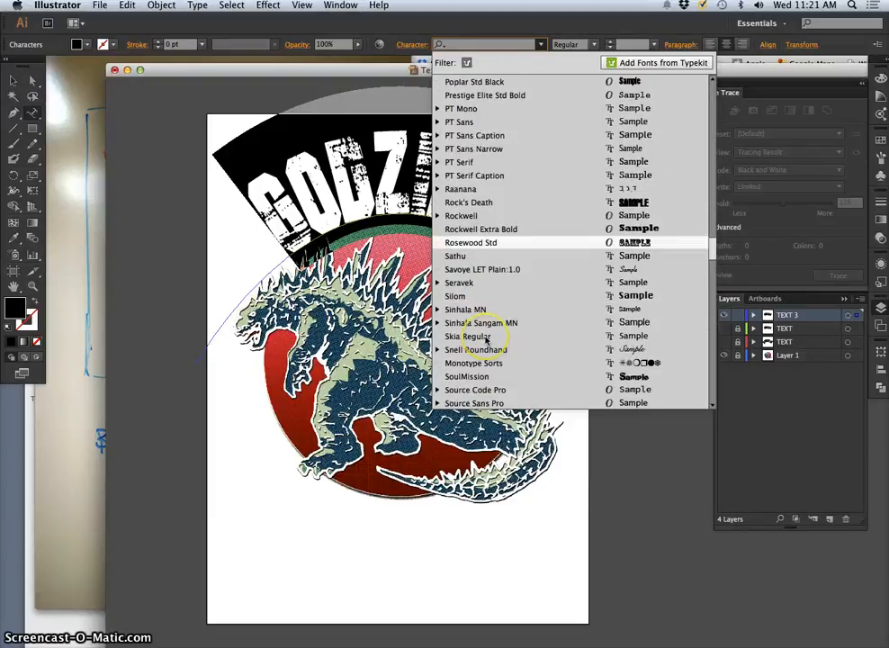
{"action": "left_click", "coordinate": [473, 376]}
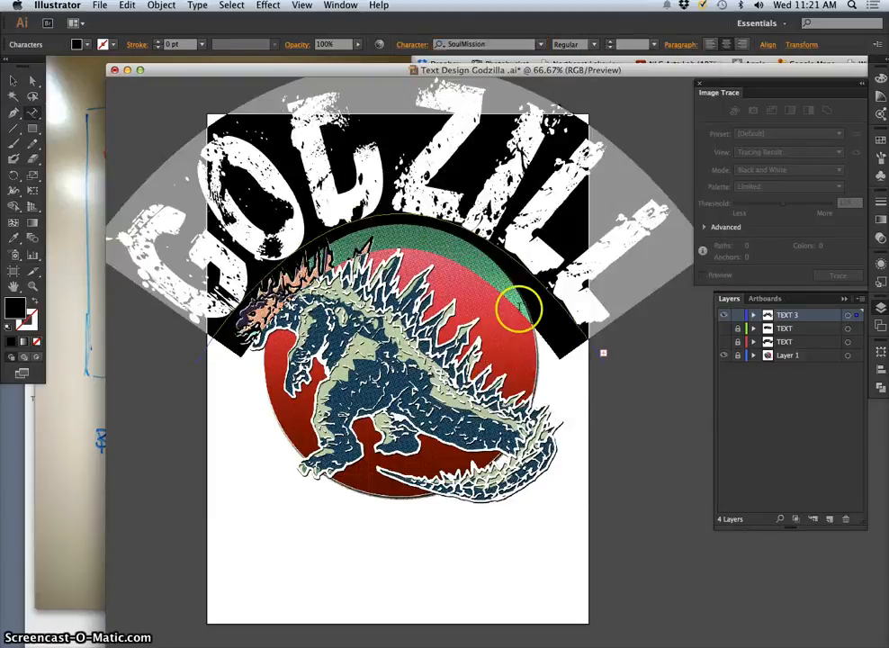
{"action": "left_click", "coordinate": [524, 188]}
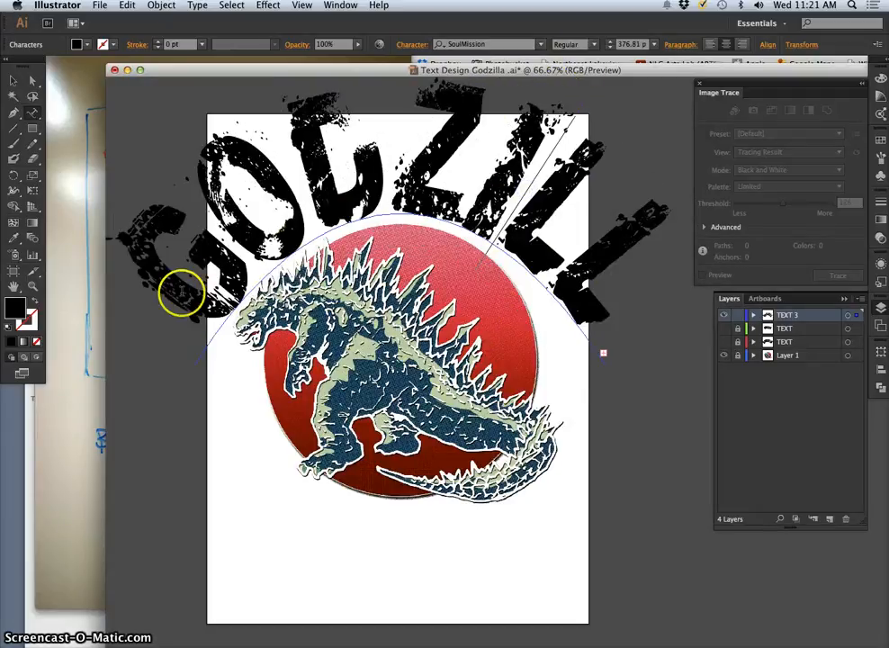
{"action": "left_click_drag", "start_coordinate": [182, 294], "coordinate": [585, 322]}
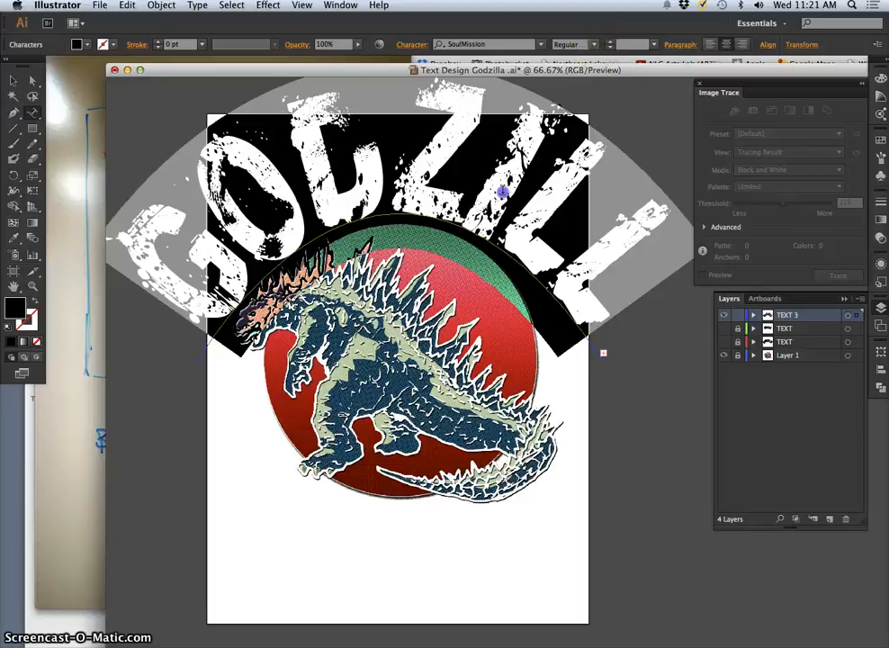
{"action": "left_click", "coordinate": [455, 282]}
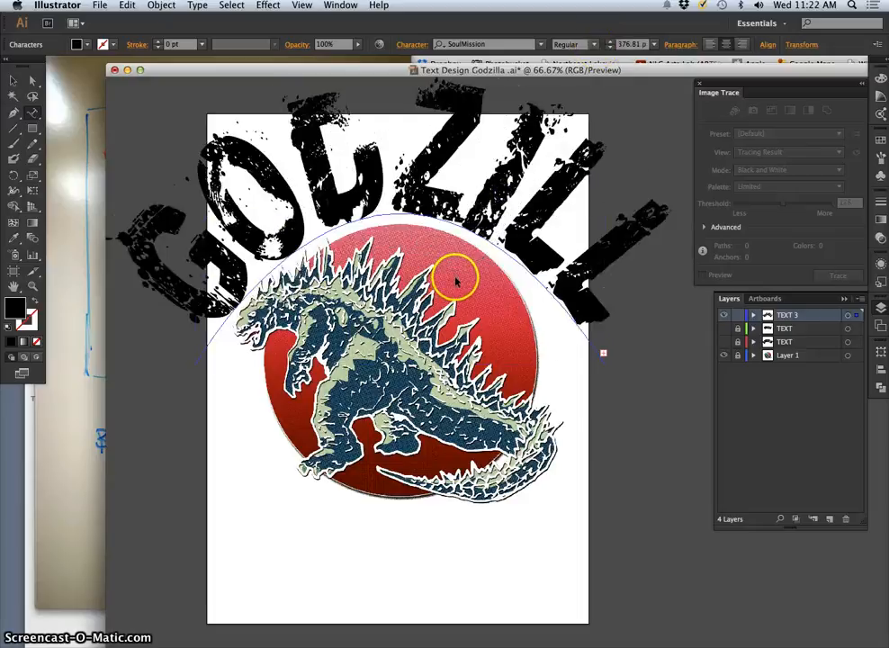
- Undo the SoulMission font change and delete the pasted title from the TEXT 3 layer
{"action": "key", "text": "super+z"}
{"action": "key", "text": "super+c"}
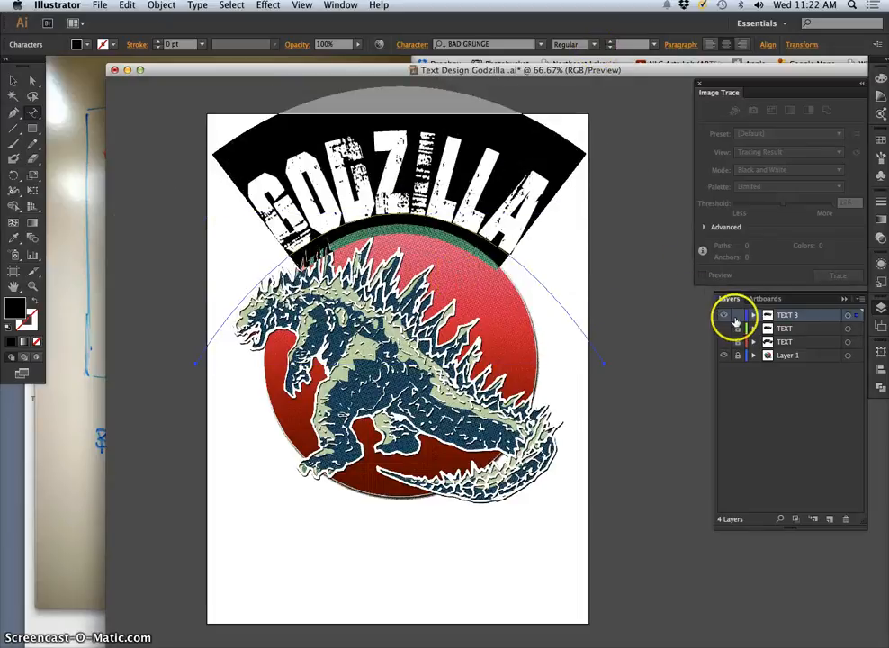
{"action": "key", "text": "Escape"}
{"action": "key", "text": "Delete"}
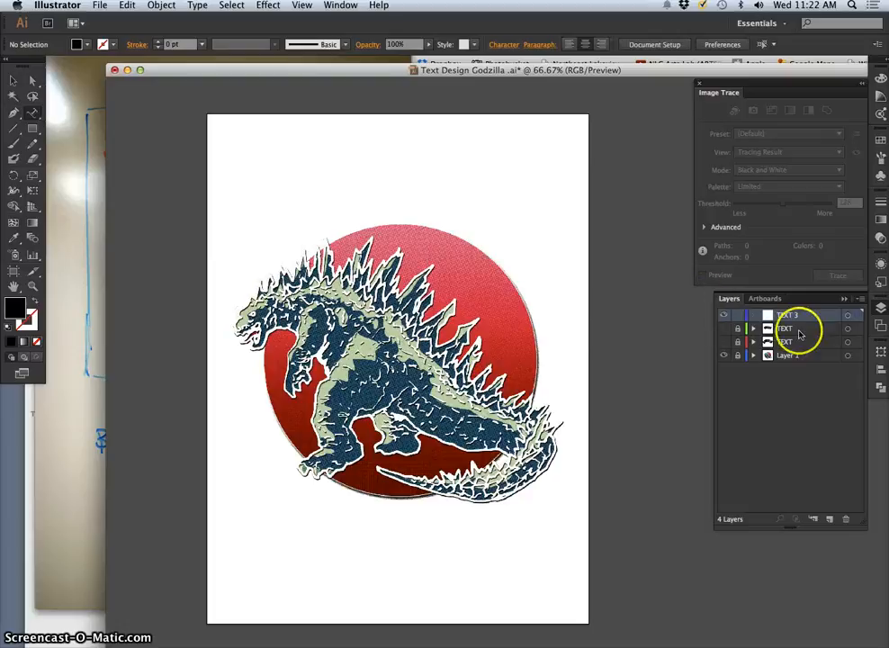
- Show and unlock the original TEXT layer and copy its arched GODZILLA title in the Rock's Death font
{"action": "left_click", "coordinate": [725, 343]}
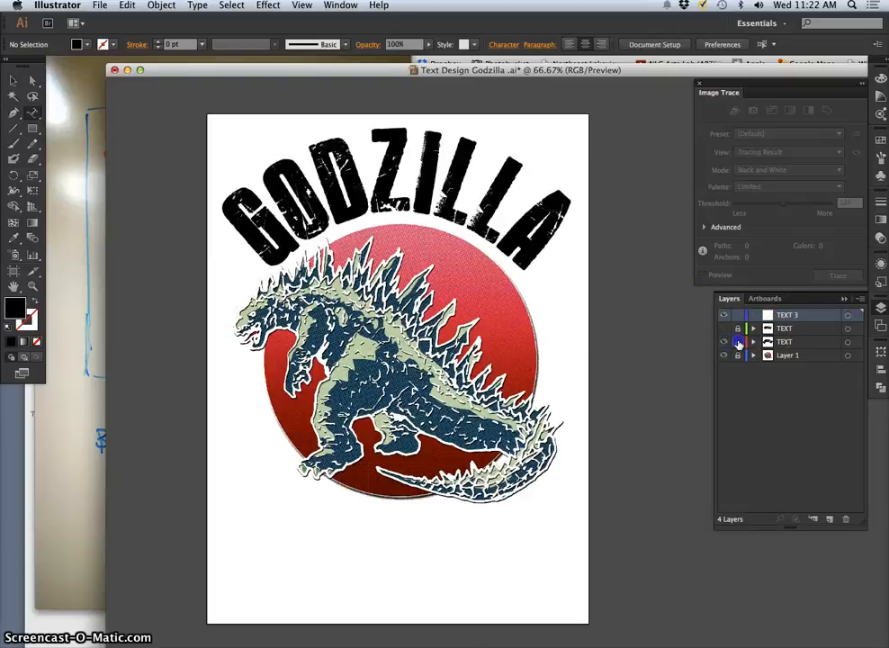
{"action": "left_click", "coordinate": [846, 342]}
{"action": "left_click", "coordinate": [755, 342]}
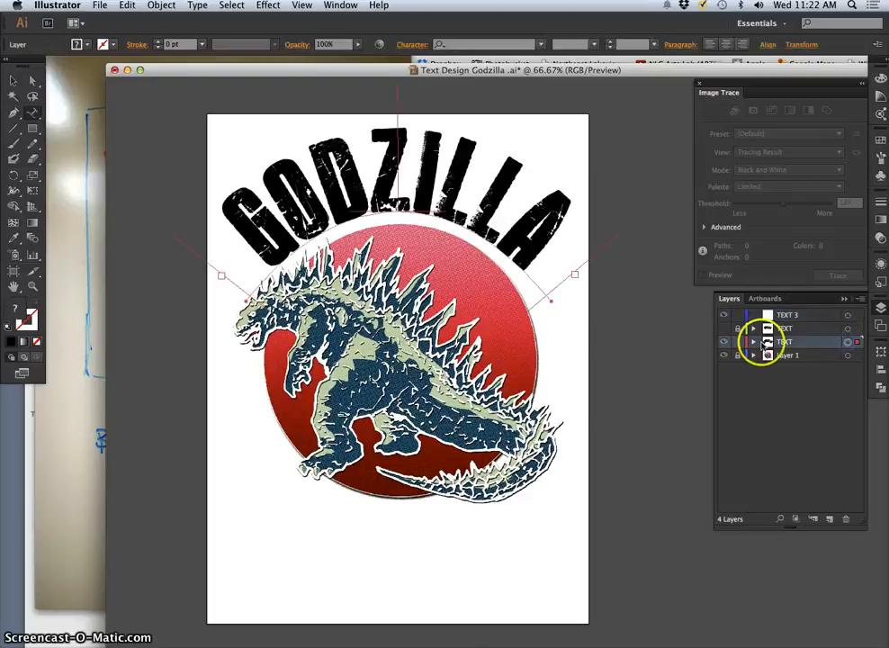
{"action": "left_click", "coordinate": [846, 356]}
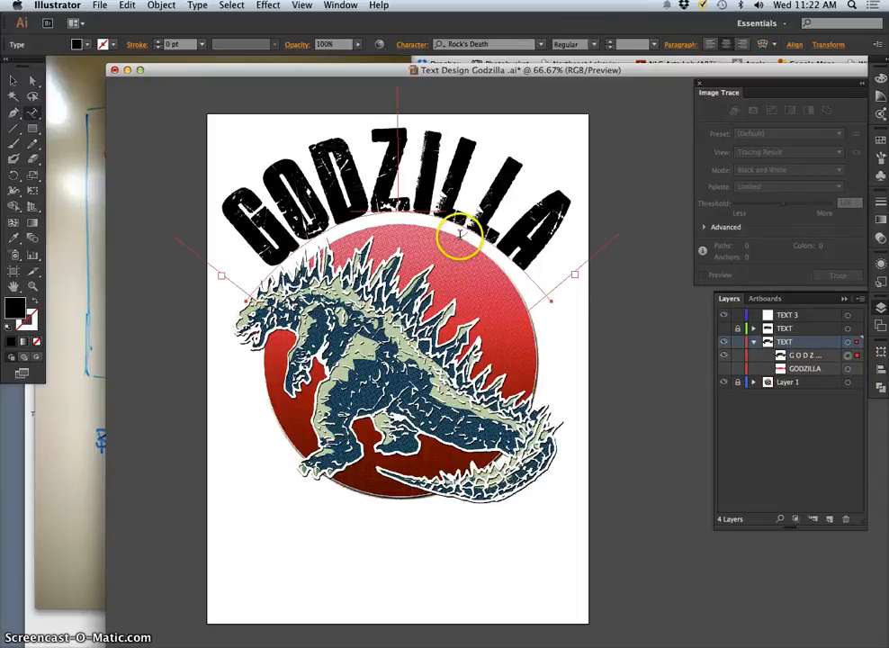
- Hide and lock the original TEXT layer again, and paste the copied title in place on the TEXT 3 layer
{"action": "left_click", "coordinate": [723, 356]}
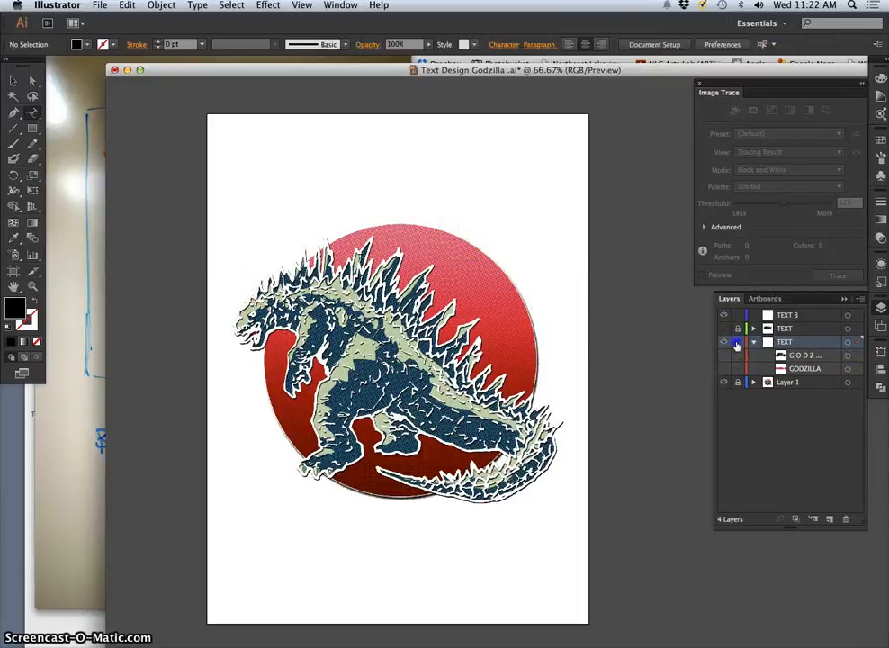
{"action": "left_click", "coordinate": [779, 315]}
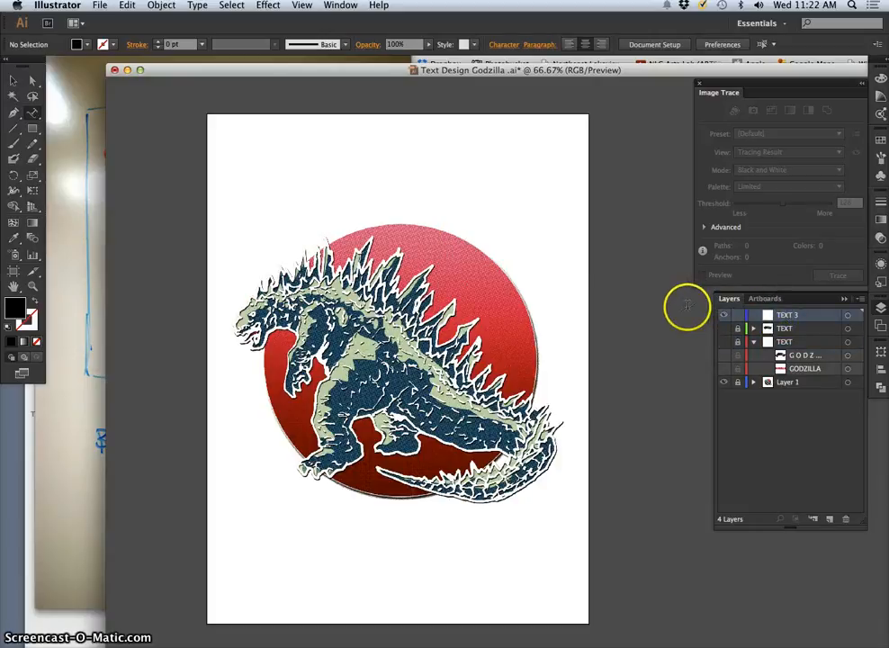
{"action": "left_click", "coordinate": [127, 7]}
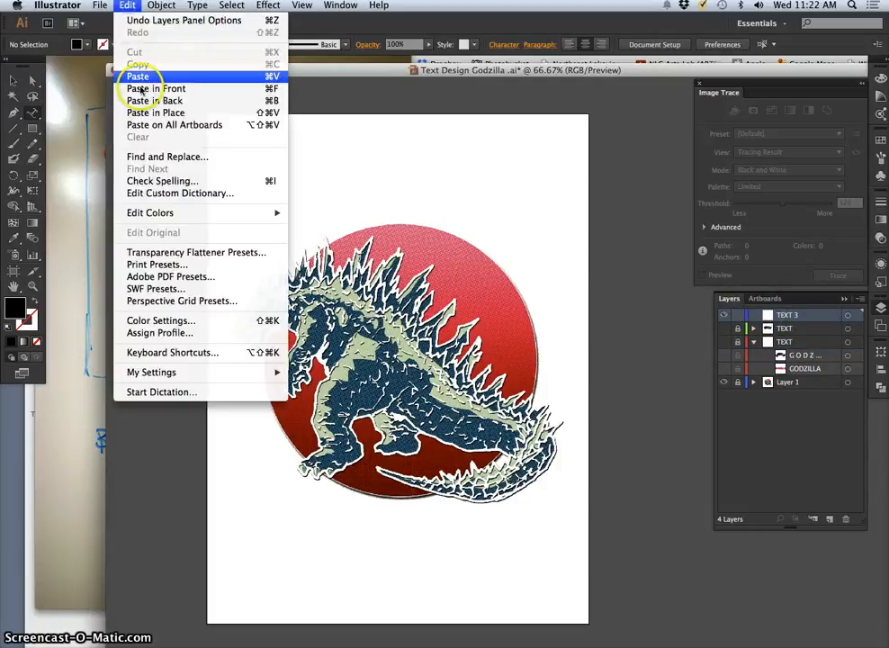
{"action": "left_click", "coordinate": [146, 114]}
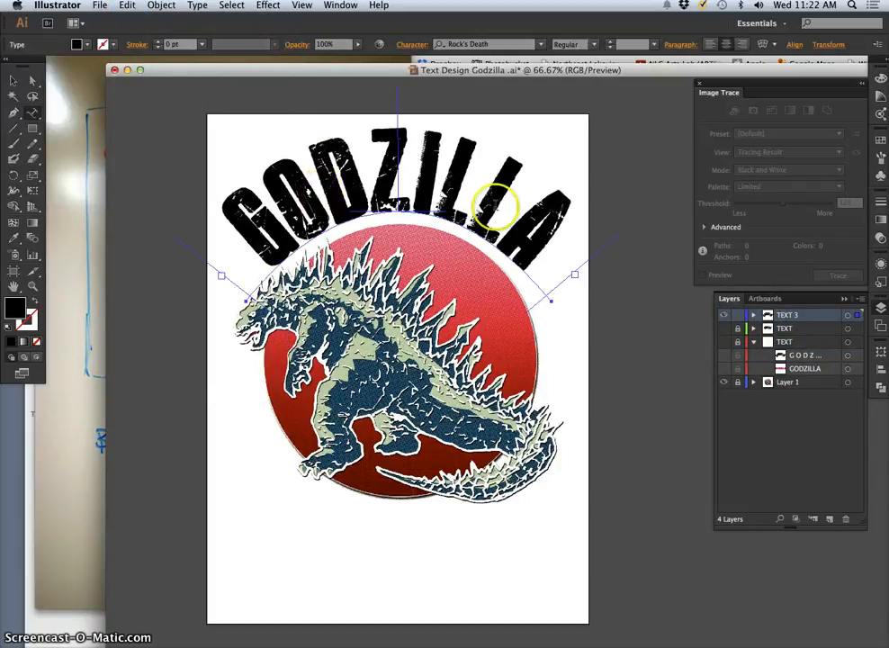
- Apply the SoulMission font to the pasted arched GODZILLA title
{"action": "left_click_drag", "start_coordinate": [470, 218], "coordinate": [247, 237]}
{"action": "left_click", "coordinate": [541, 45]}
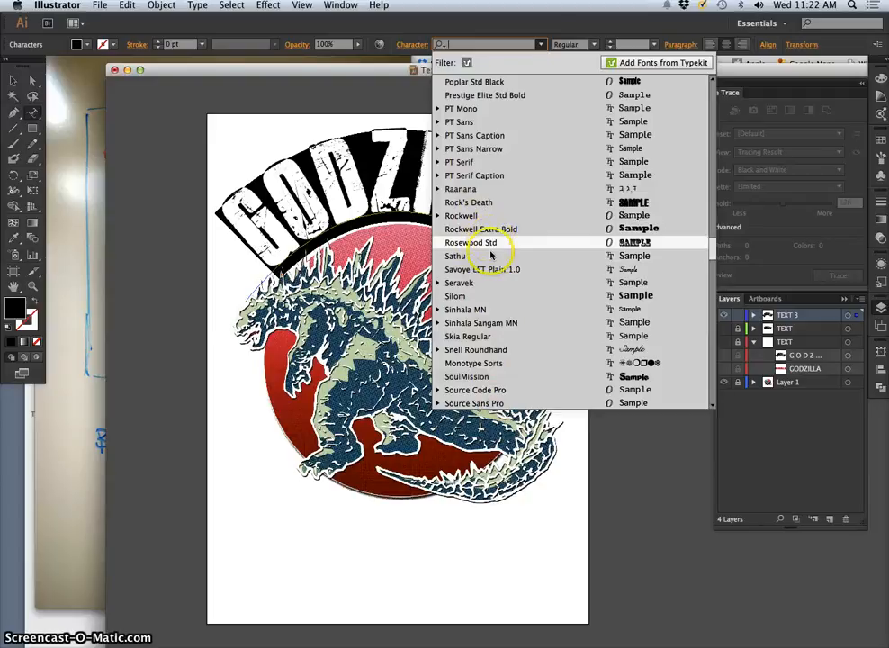
{"action": "scroll", "coordinate": [494, 293], "scroll_direction": "down", "scroll_amount": 3}
{"action": "scroll", "coordinate": [494, 294], "scroll_direction": "down", "scroll_amount": 10}
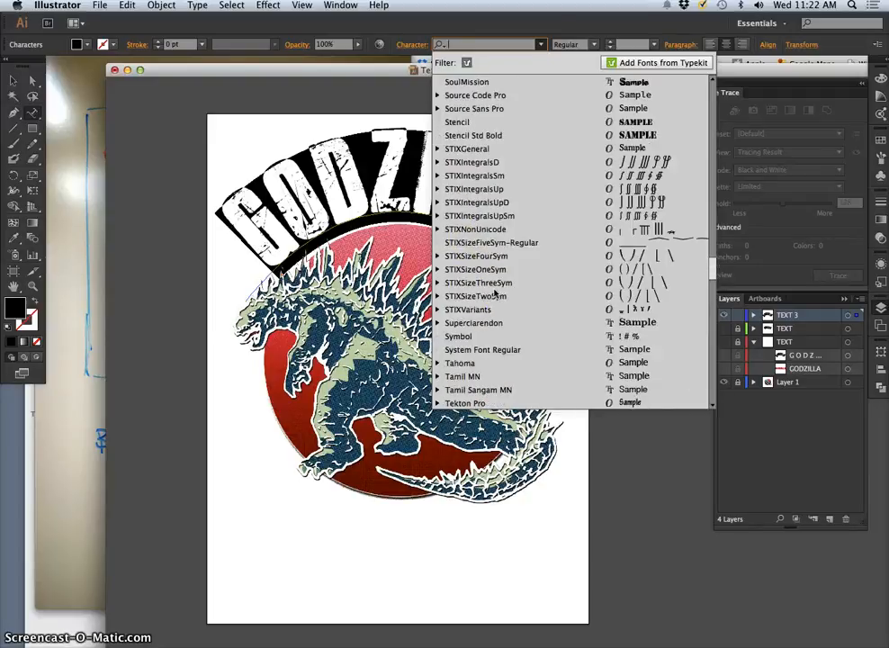
{"action": "scroll", "coordinate": [477, 242], "scroll_direction": "up", "scroll_amount": 8}
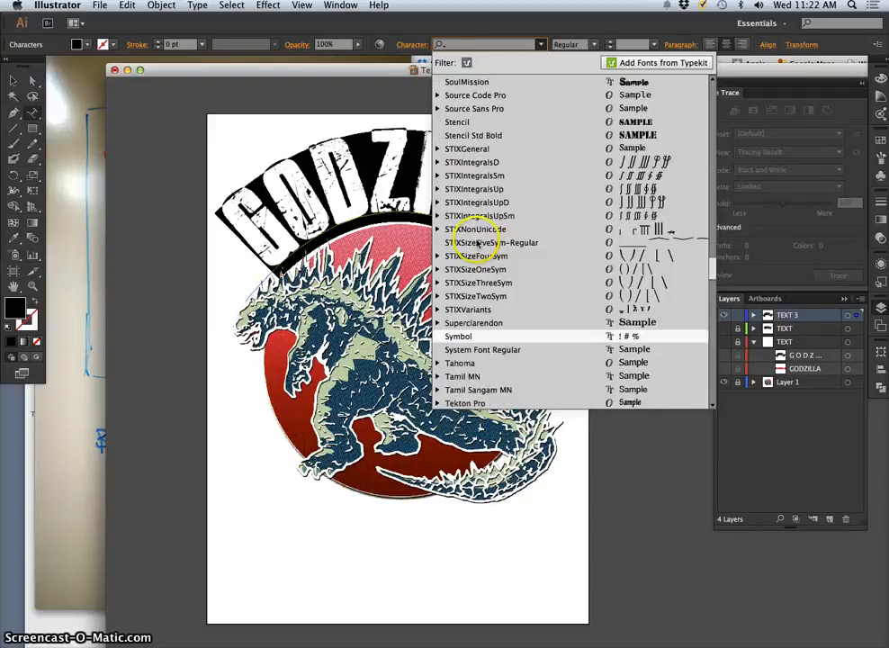
{"action": "left_click", "coordinate": [460, 145]}
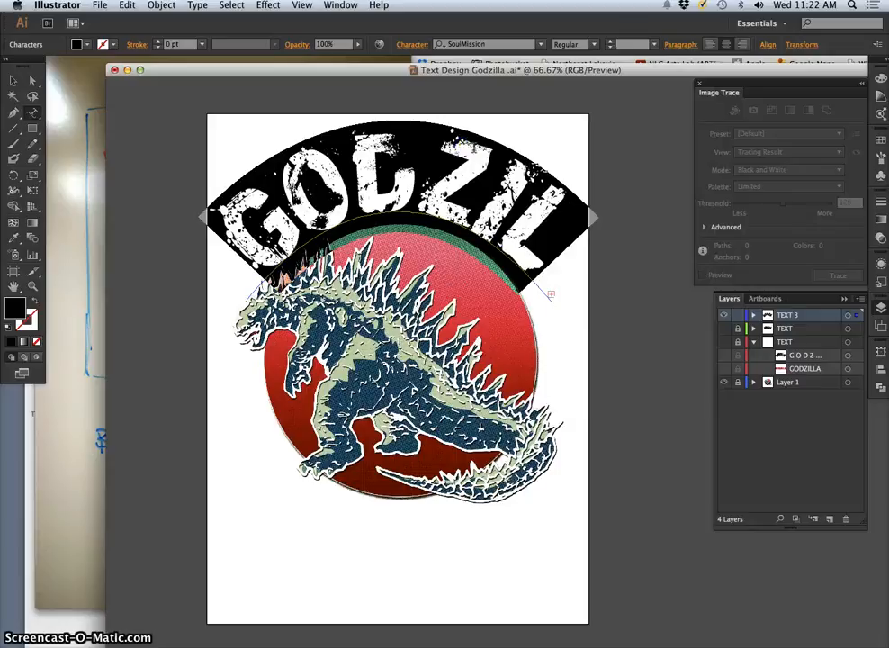
- Reduce the whole arched title, including its final LA, to a font size of 72 pt
{"action": "left_click", "coordinate": [462, 199]}
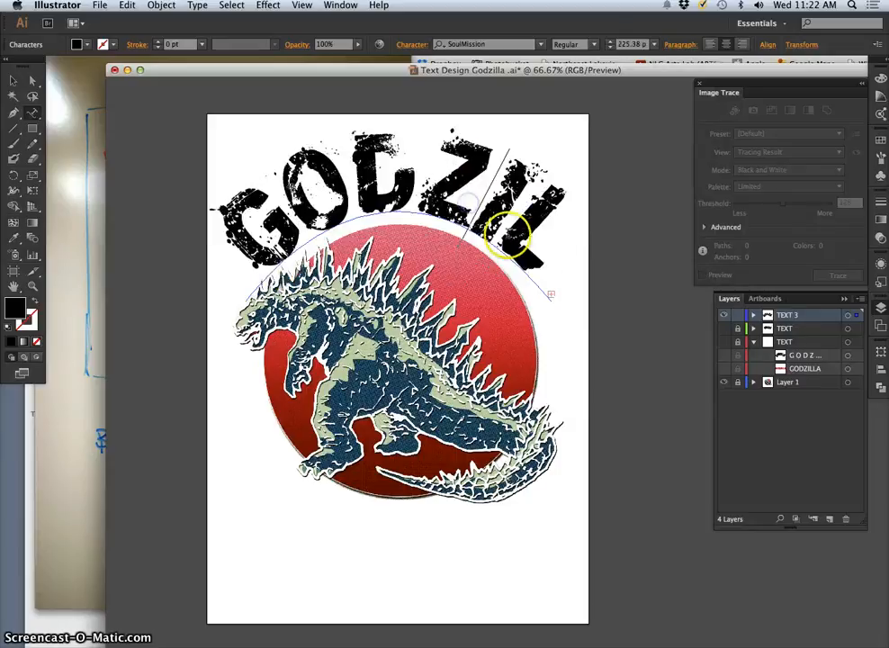
{"action": "left_click_drag", "start_coordinate": [439, 239], "coordinate": [209, 216]}
{"action": "left_click_drag", "start_coordinate": [354, 216], "coordinate": [519, 270]}
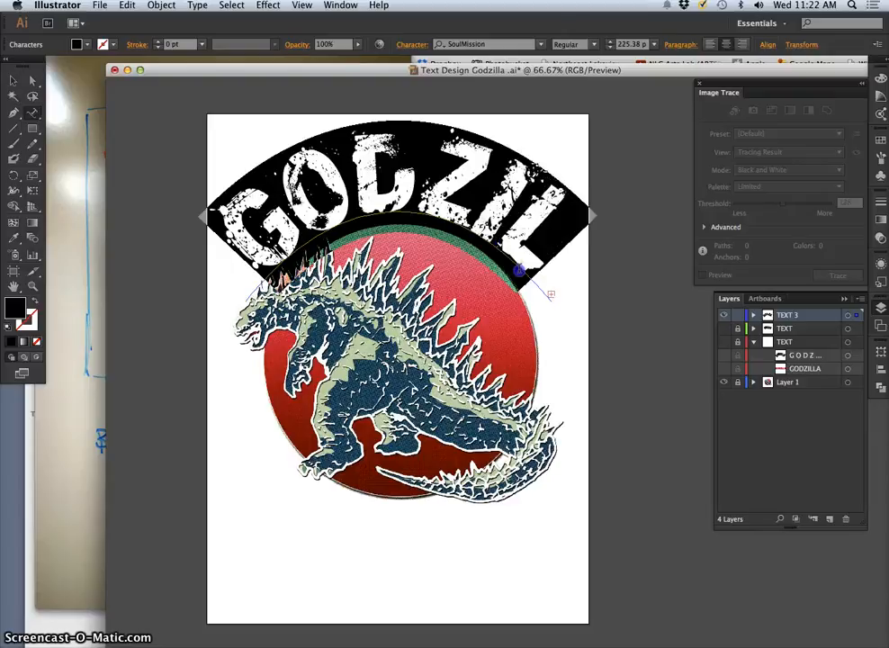
{"action": "left_click", "coordinate": [653, 44]}
{"action": "left_click_drag", "start_coordinate": [674, 144], "coordinate": [669, 272]}
{"action": "left_click_drag", "start_coordinate": [524, 208], "coordinate": [408, 192]}
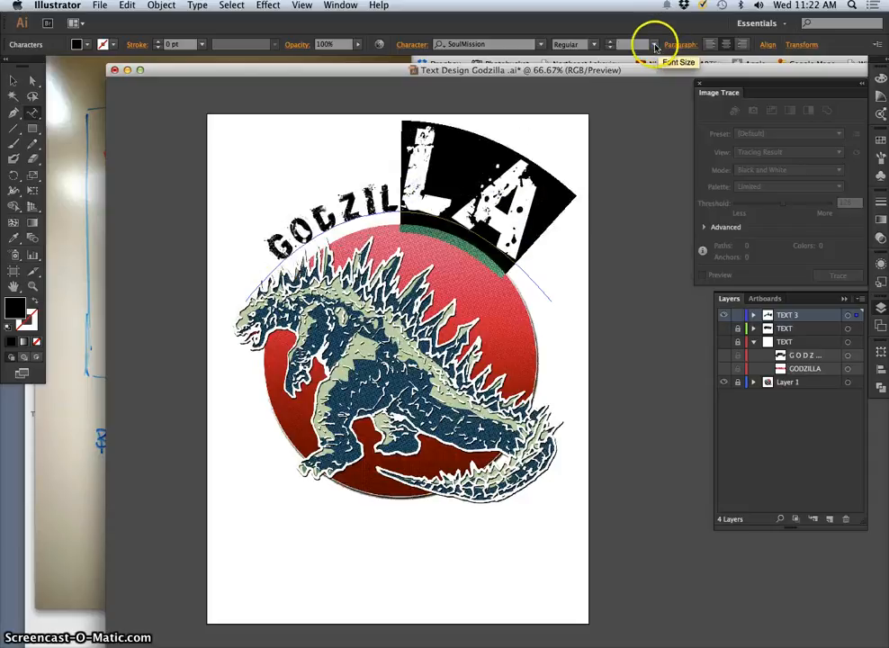
{"action": "left_click", "coordinate": [654, 44]}
{"action": "left_click", "coordinate": [669, 270]}
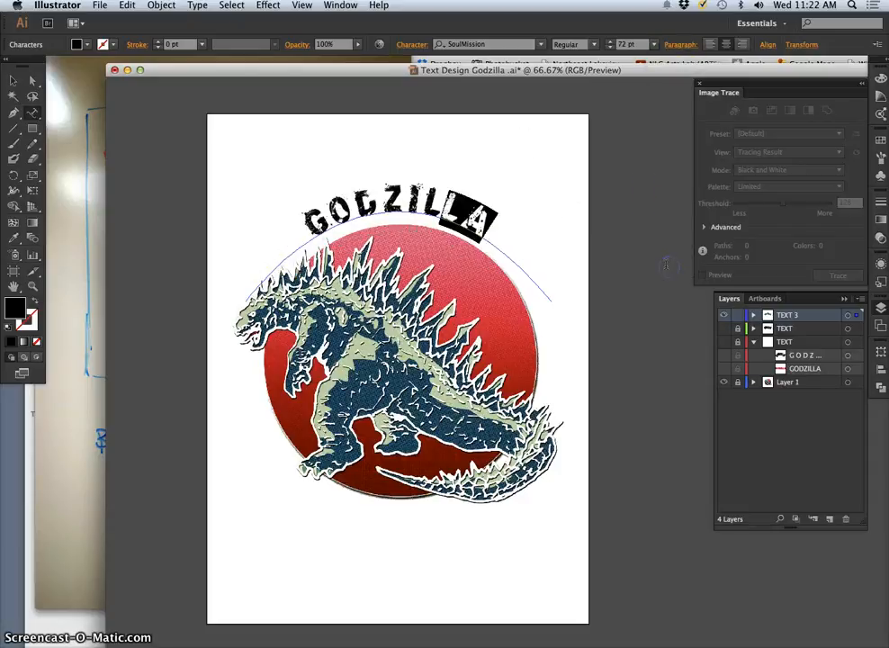
- Set the font size of the final letter A to 120 pt
{"action": "left_click", "coordinate": [447, 234]}
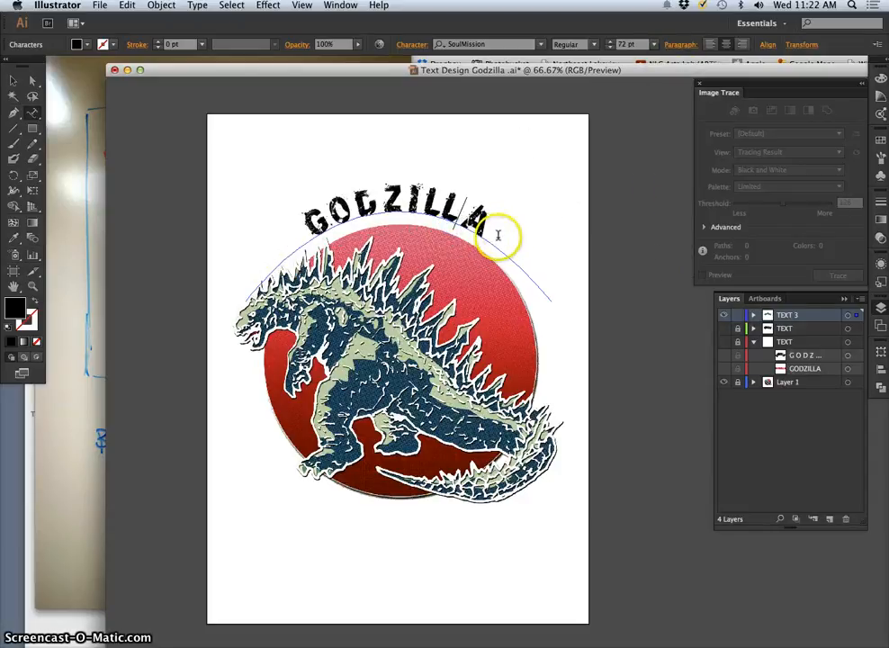
{"action": "left_click_drag", "start_coordinate": [488, 230], "coordinate": [464, 222]}
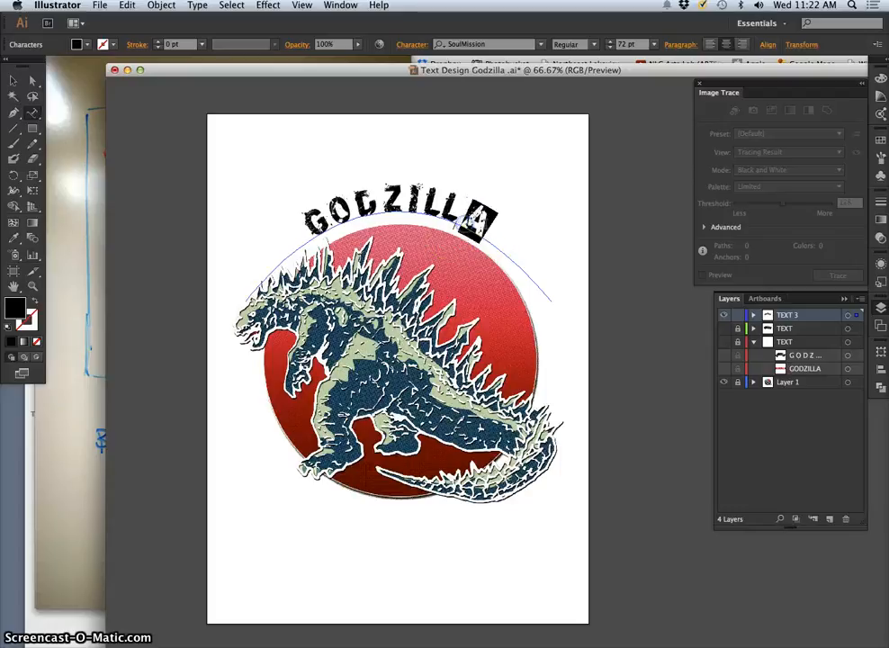
{"action": "left_click", "coordinate": [653, 44]}
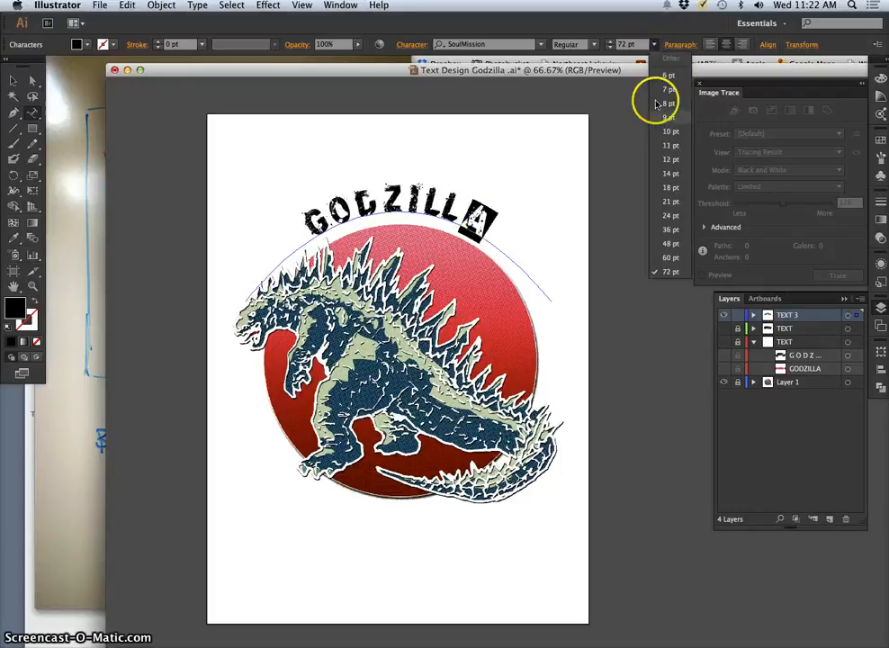
{"action": "left_click", "coordinate": [626, 43]}
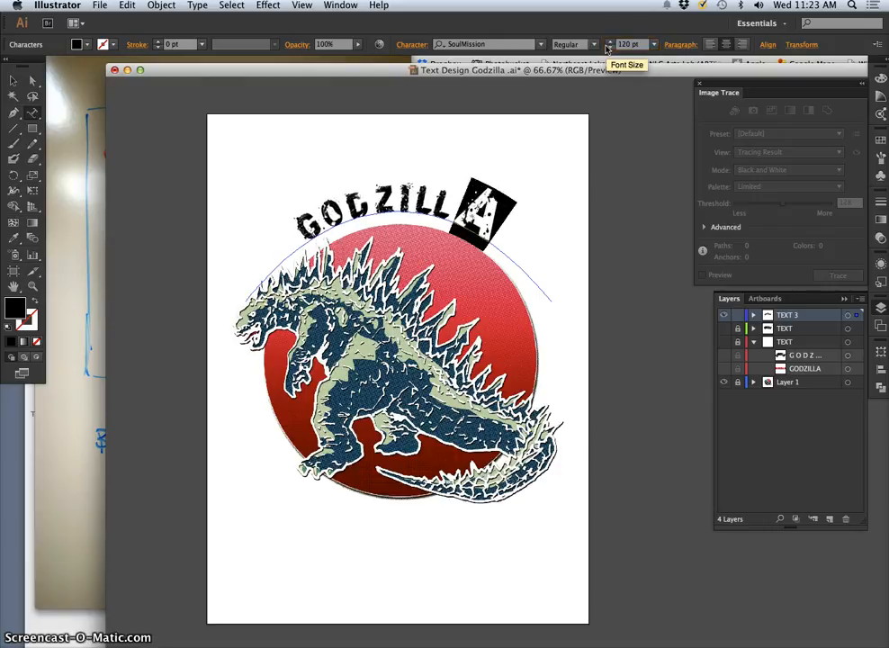
- Set the font size of the space between the second L and the A to 10 pt
{"action": "left_click", "coordinate": [461, 211]}
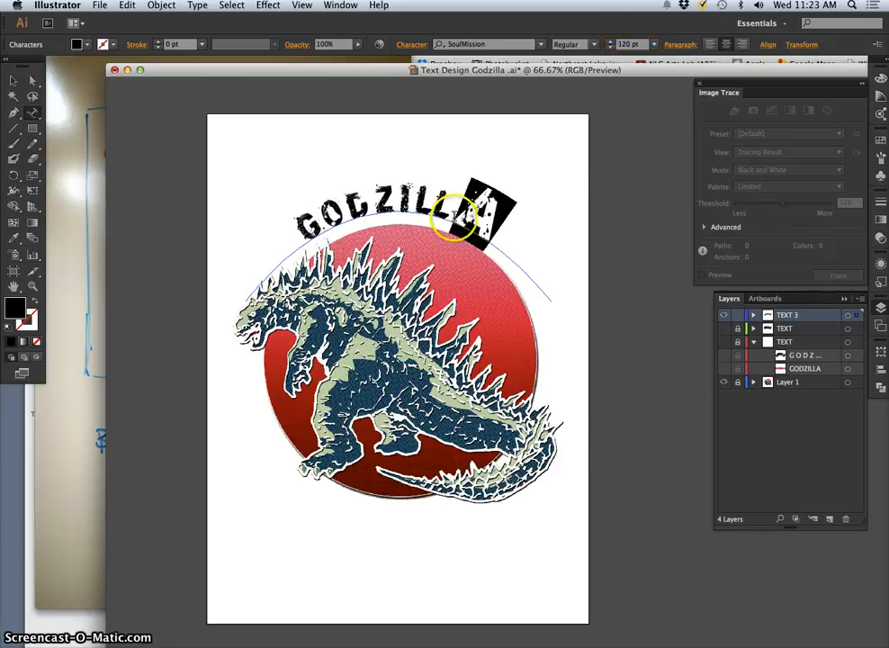
{"action": "left_click", "coordinate": [456, 217]}
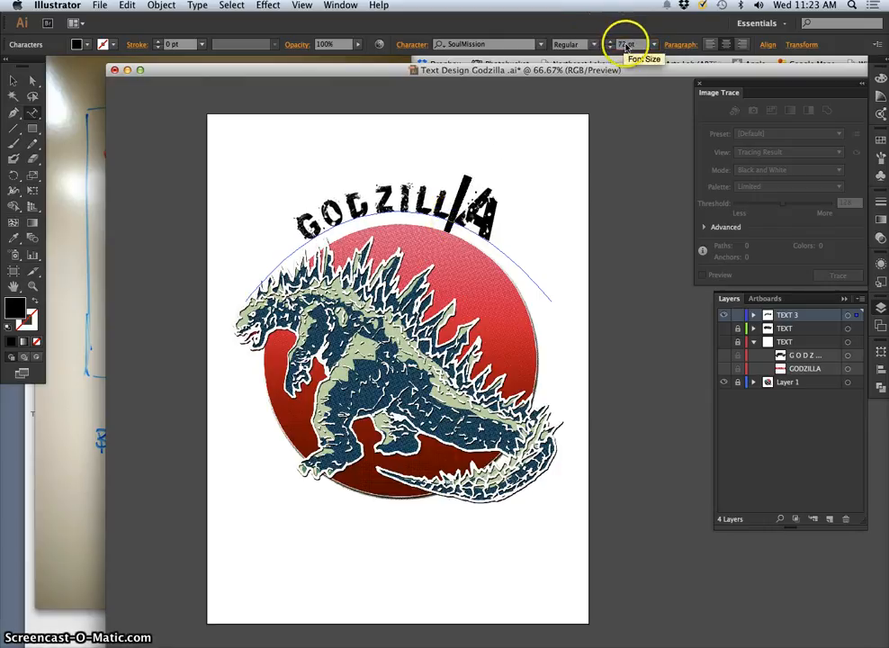
{"action": "type", "text": "10"}
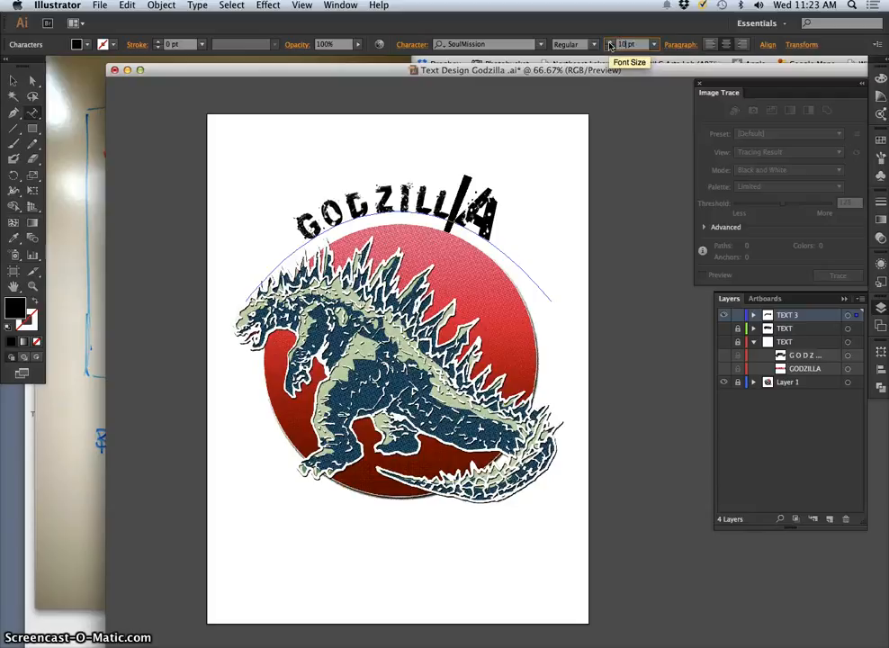
{"action": "key", "text": "Return"}
- Enlarge the second L of the title to a font size of 120 pt
{"action": "left_click_drag", "start_coordinate": [451, 213], "coordinate": [441, 214]}
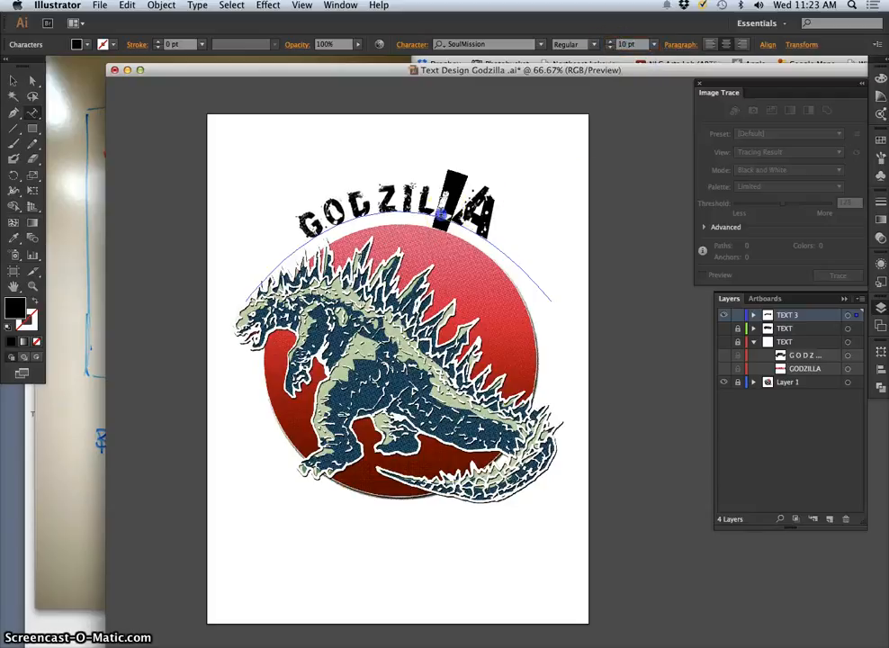
{"action": "left_click", "coordinate": [623, 44]}
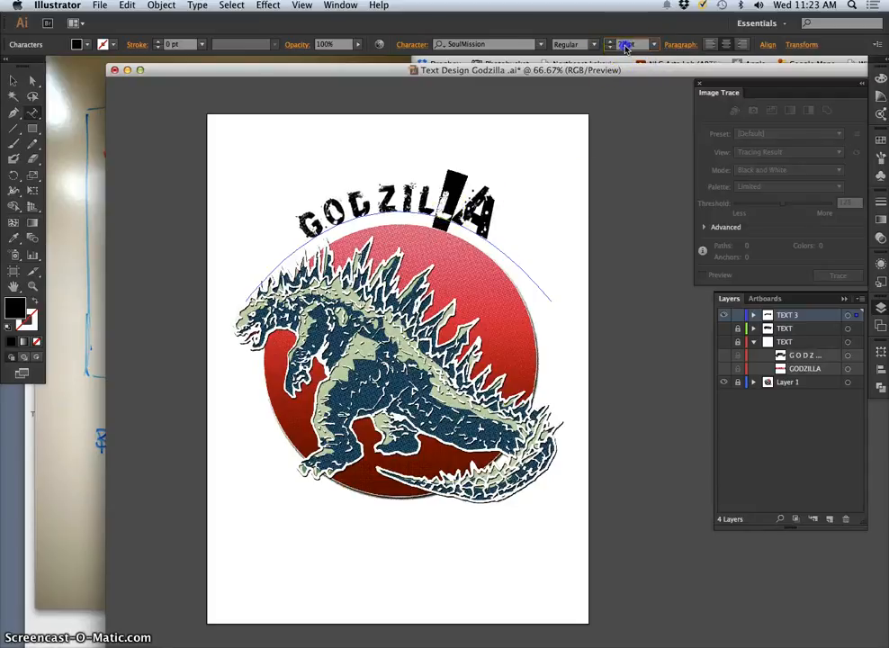
{"action": "type", "text": "20"}
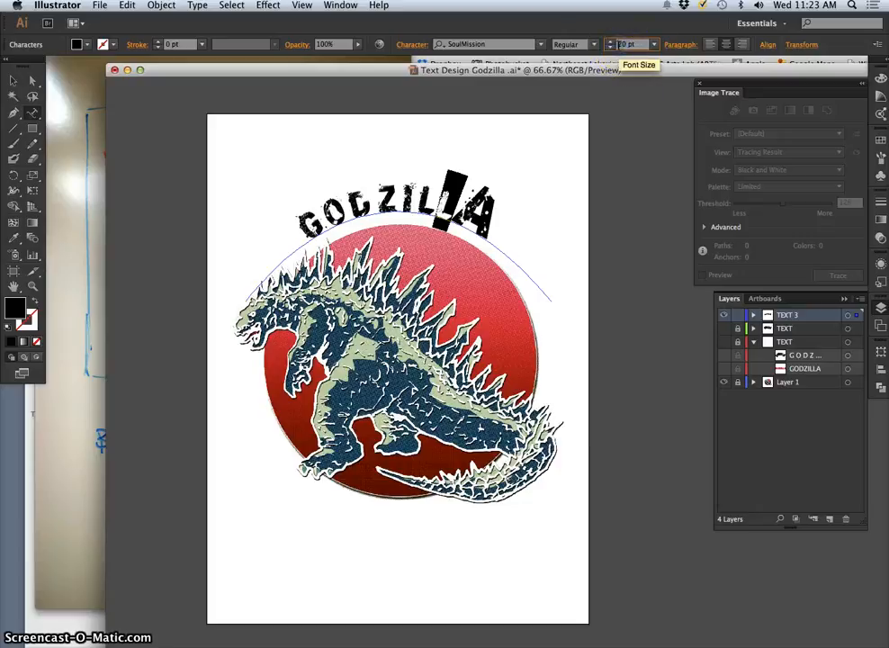
{"action": "type", "text": "1"}
{"action": "key", "text": "Return"}
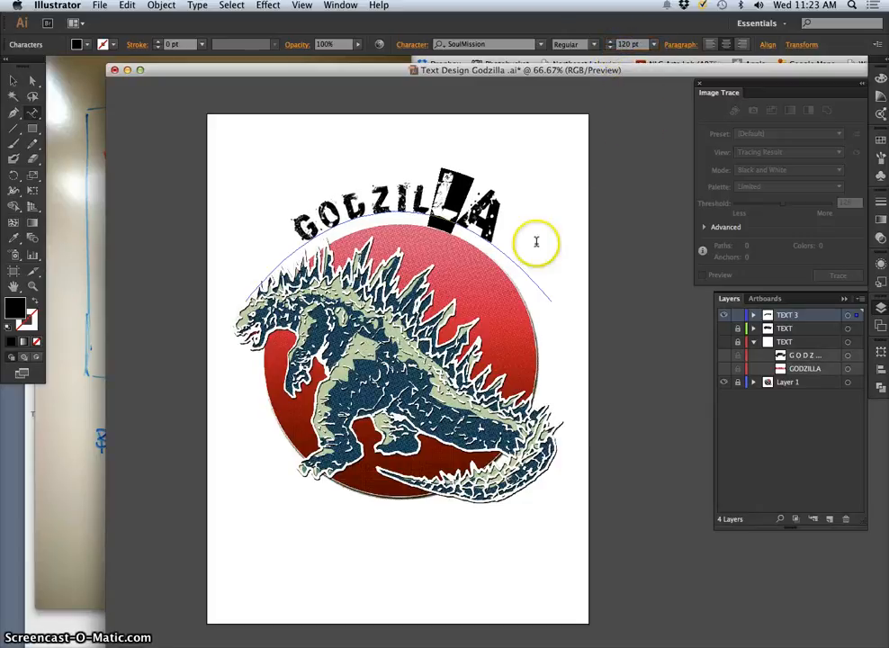
- Adjust the font size of the space between the two Ls and set the first L to 120 pt
{"action": "left_click", "coordinate": [430, 209]}
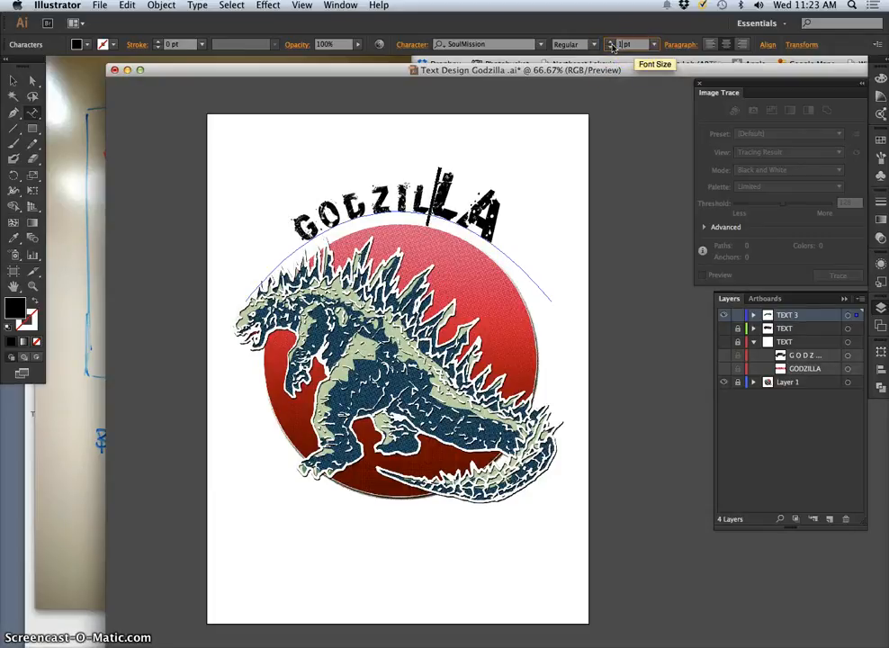
{"action": "left_click", "coordinate": [548, 206]}
{"action": "left_click", "coordinate": [430, 212]}
{"action": "left_click_drag", "start_coordinate": [430, 212], "coordinate": [419, 211]}
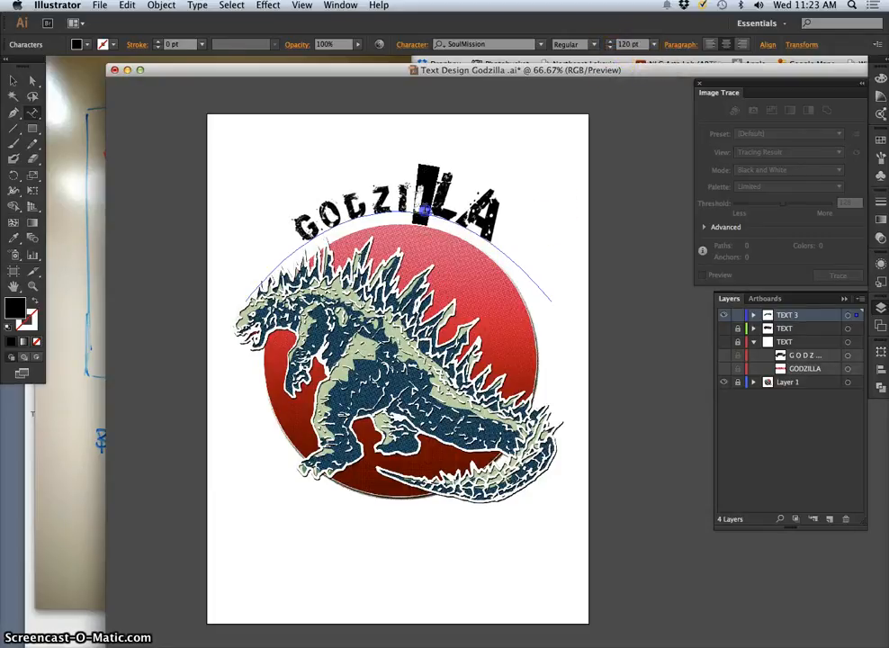
{"action": "left_click", "coordinate": [657, 45]}
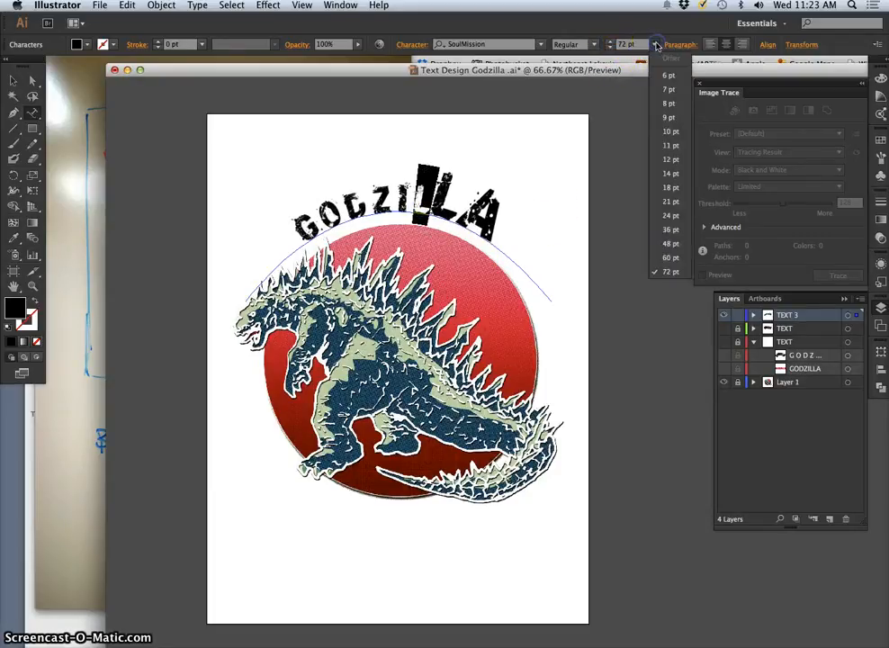
{"action": "left_click", "coordinate": [530, 153]}
{"action": "left_click", "coordinate": [528, 182]}
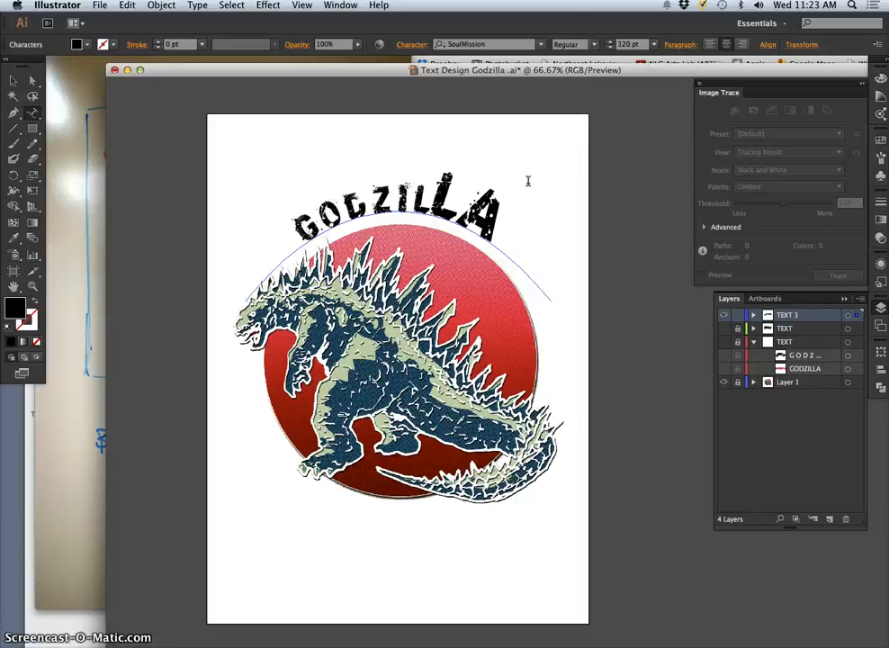
{"action": "left_click", "coordinate": [433, 208]}
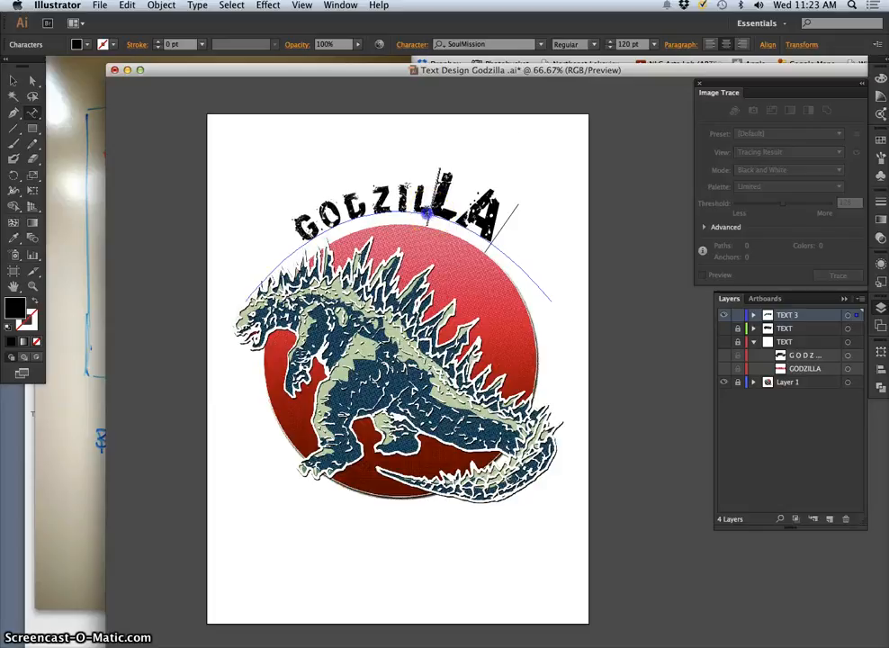
{"action": "left_click_drag", "start_coordinate": [419, 207], "coordinate": [441, 200]}
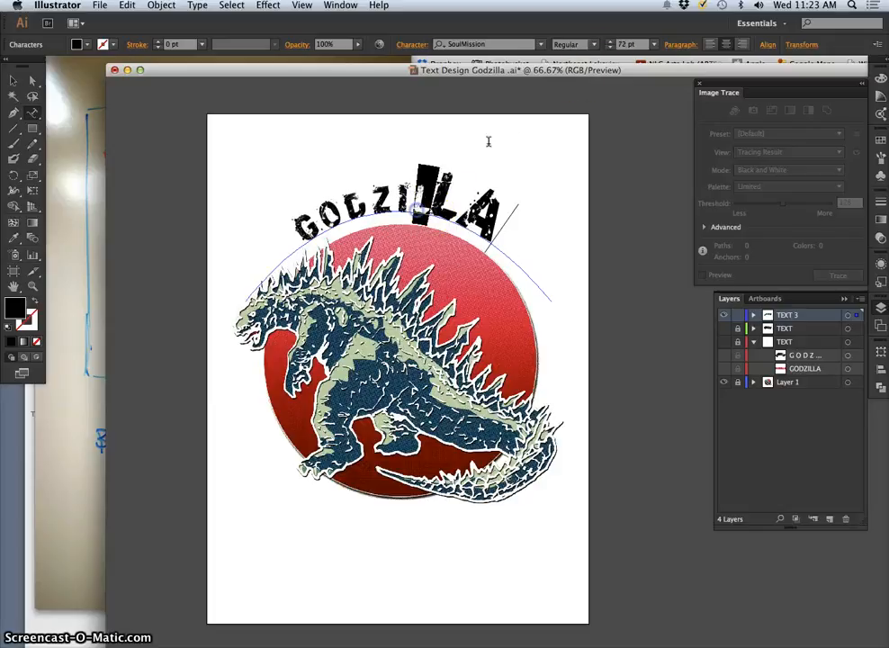
{"action": "left_click", "coordinate": [623, 48]}
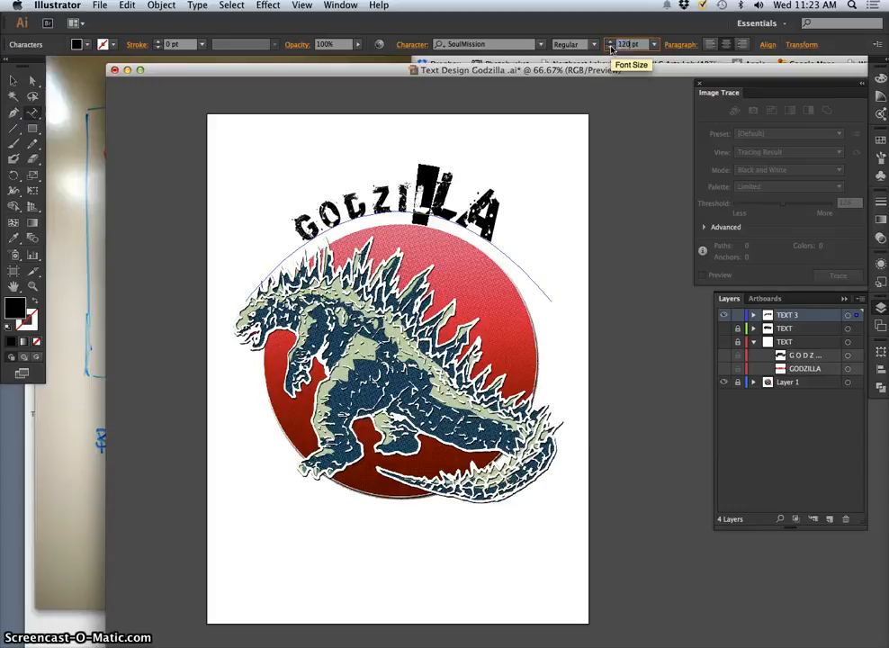
- Set the space between the I and the first L to 20 pt and the letter I to 120 pt
{"action": "left_click", "coordinate": [407, 212]}
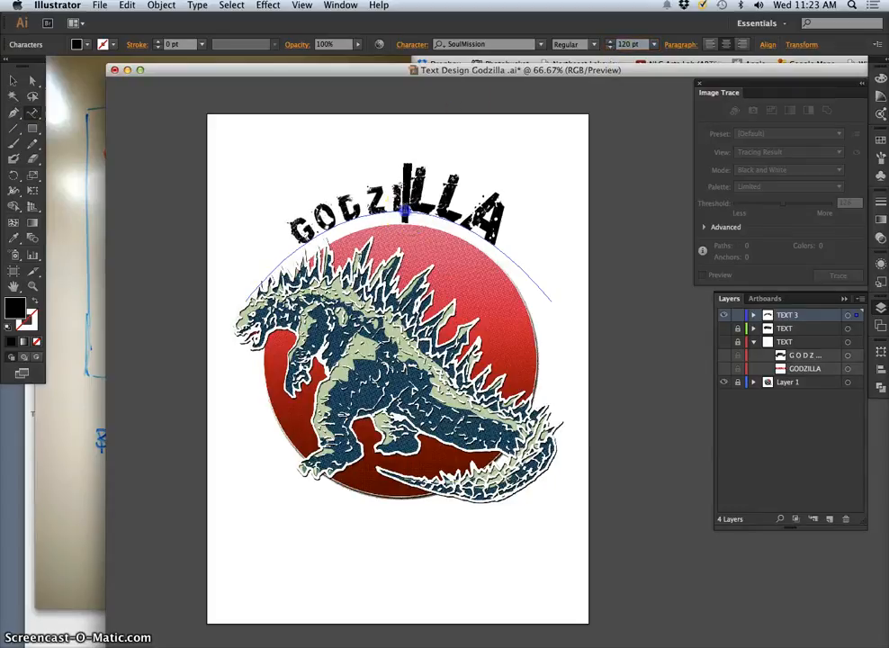
{"action": "left_click", "coordinate": [626, 45]}
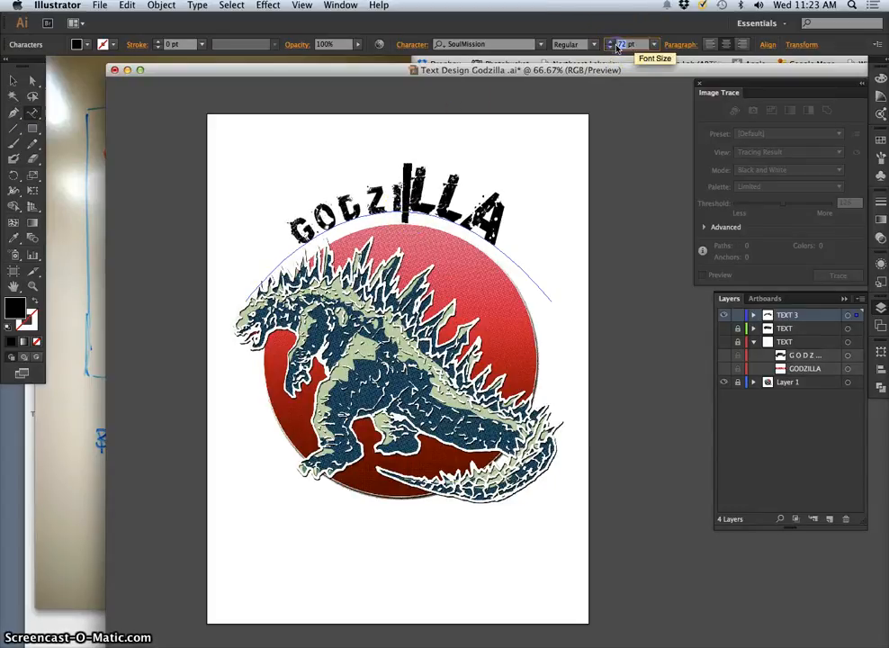
{"action": "type", "text": "20"}
{"action": "key", "text": "Return"}
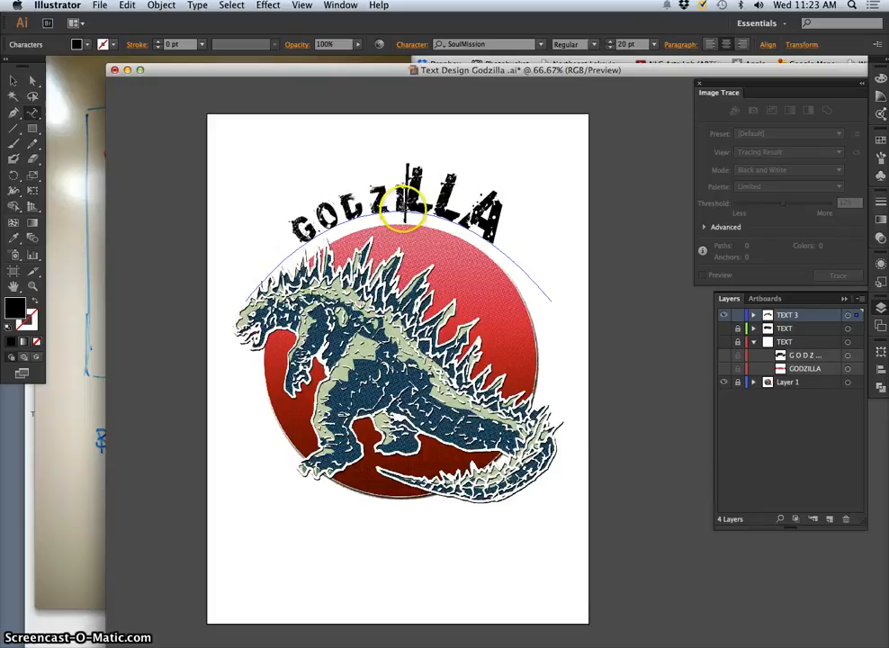
{"action": "key", "text": "super+z"}
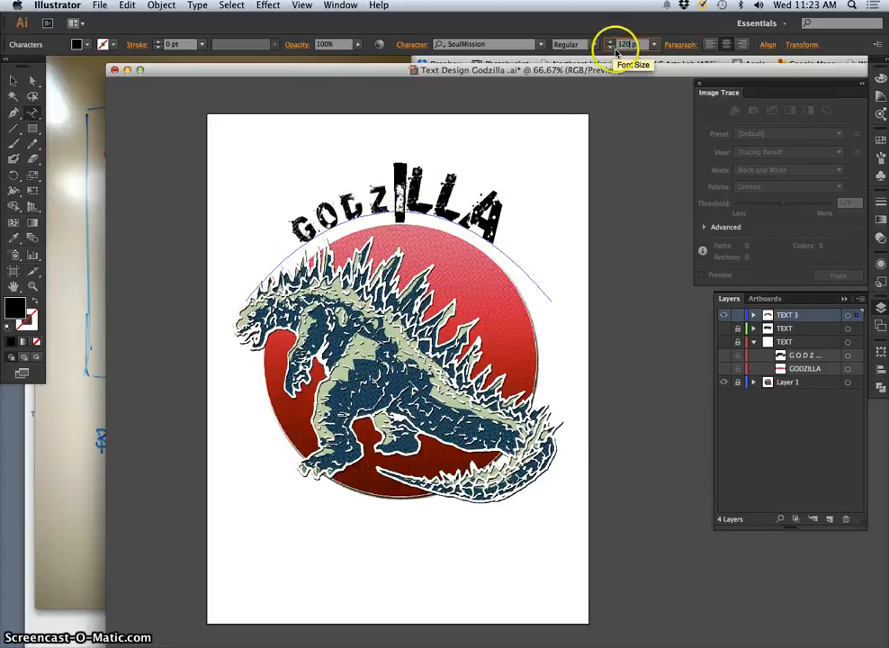
{"action": "key", "text": "Return"}
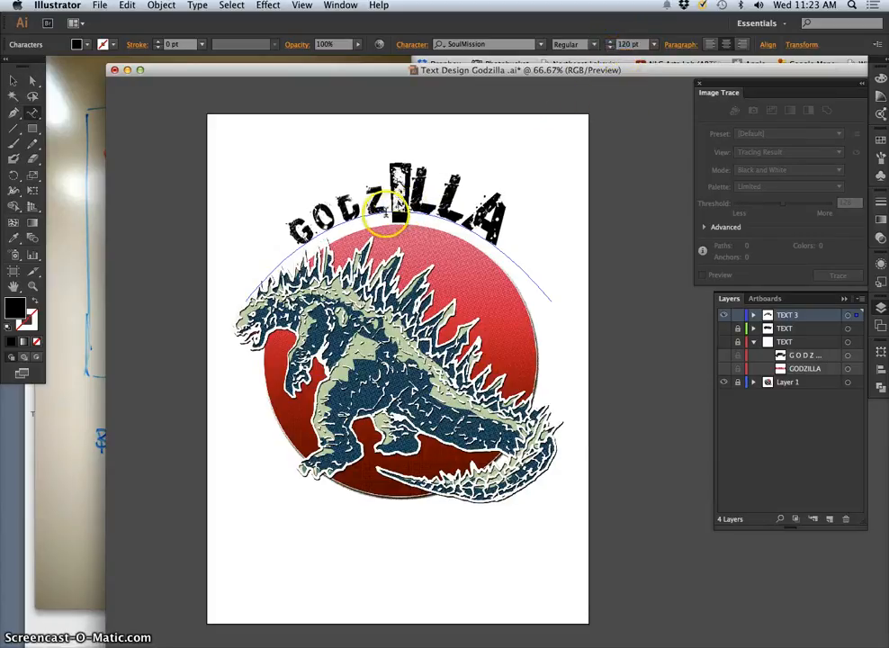
- Set the space between the Z and the I to 20 pt and the letter Z to 120 pt
{"action": "left_click", "coordinate": [628, 45]}
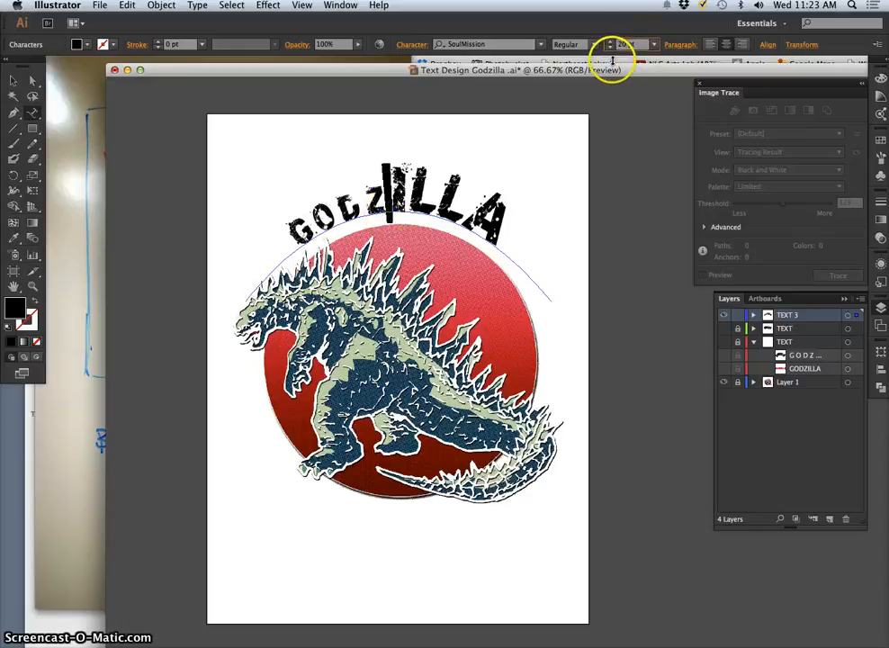
{"action": "key", "text": "Return"}
{"action": "left_click", "coordinate": [373, 206]}
{"action": "key", "text": "super+z"}
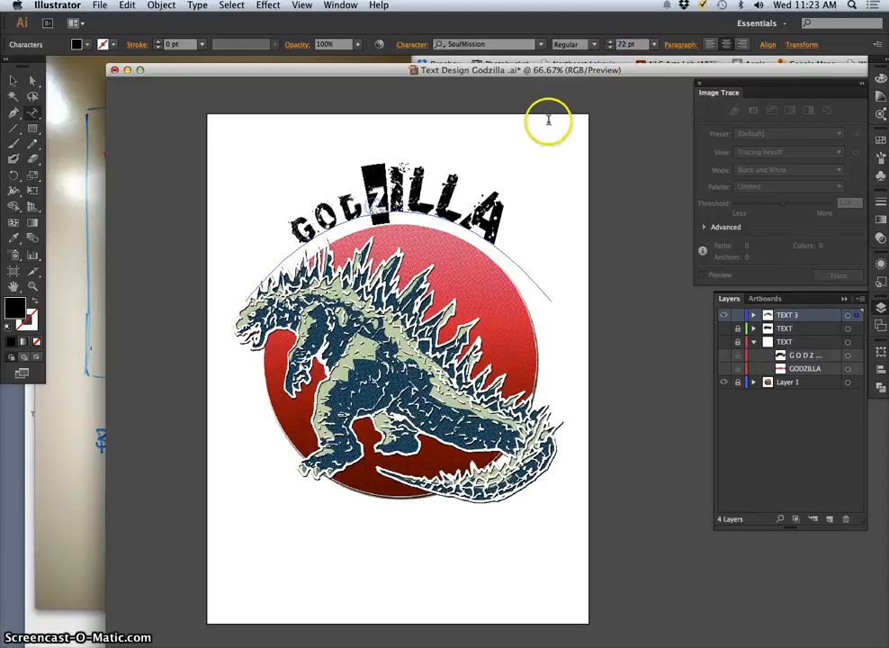
{"action": "left_click", "coordinate": [654, 45]}
{"action": "left_click", "coordinate": [654, 47]}
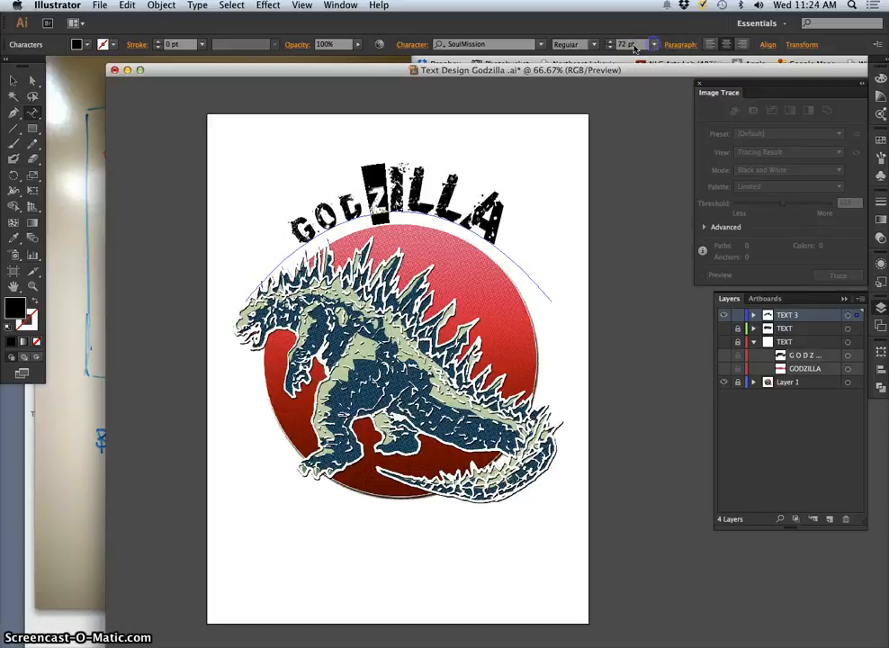
{"action": "type", "text": "120"}
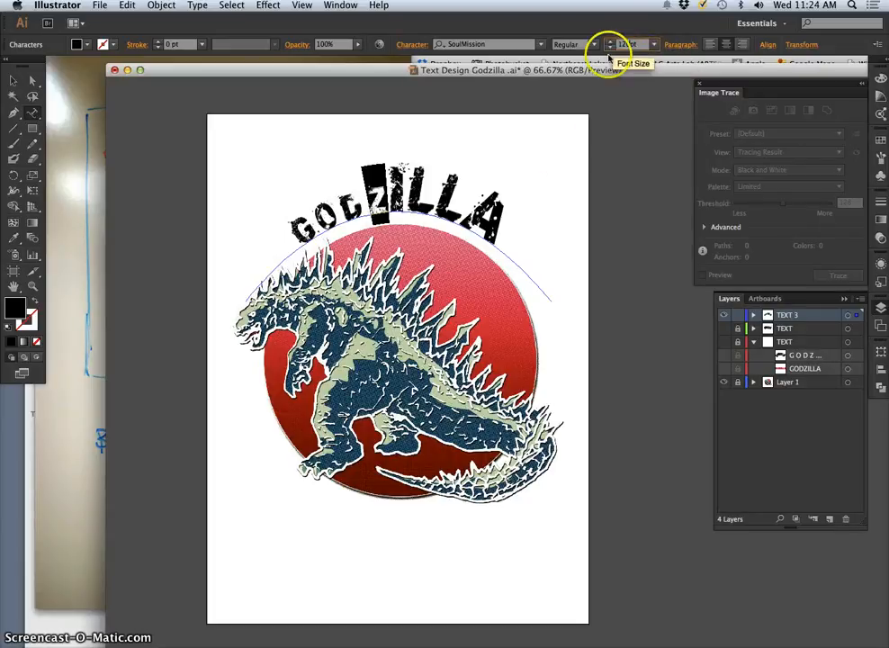
{"action": "left_click", "coordinate": [540, 213]}
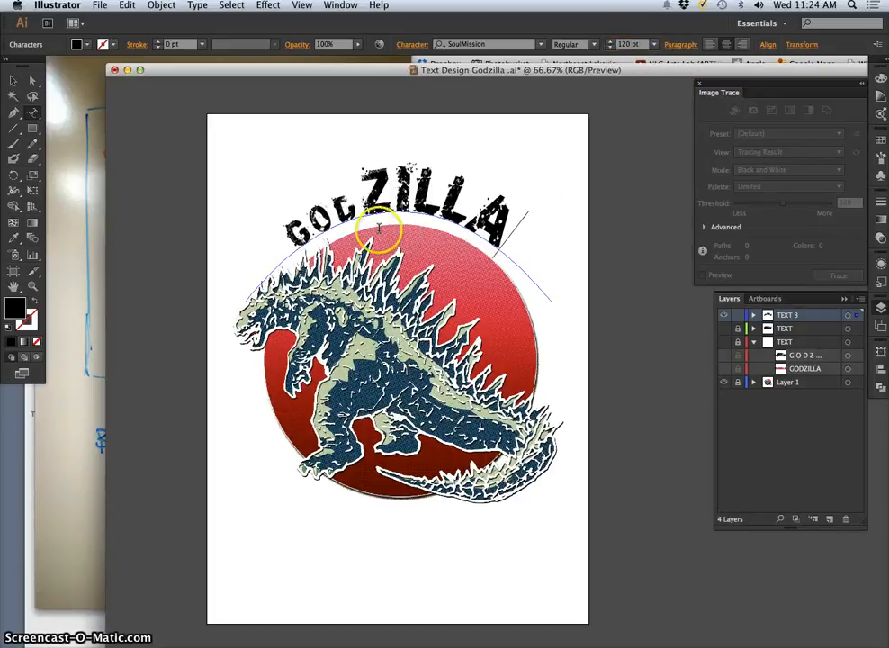
- Reduce the font size of the space between the D and the Z and set the letter D to 120 pt
{"action": "left_click", "coordinate": [655, 47]}
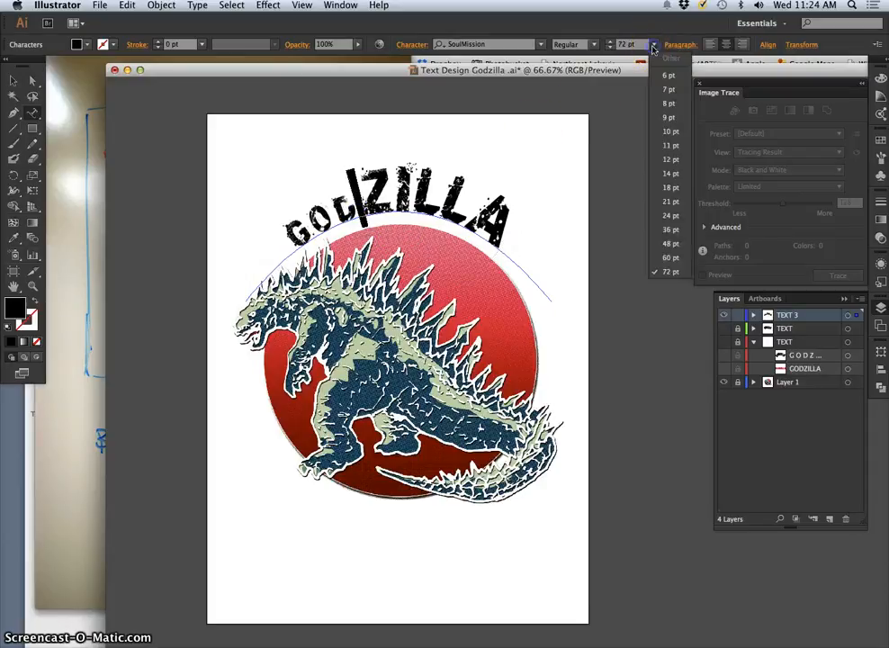
{"action": "left_click", "coordinate": [667, 123]}
{"action": "left_click_drag", "start_coordinate": [358, 209], "coordinate": [340, 215]}
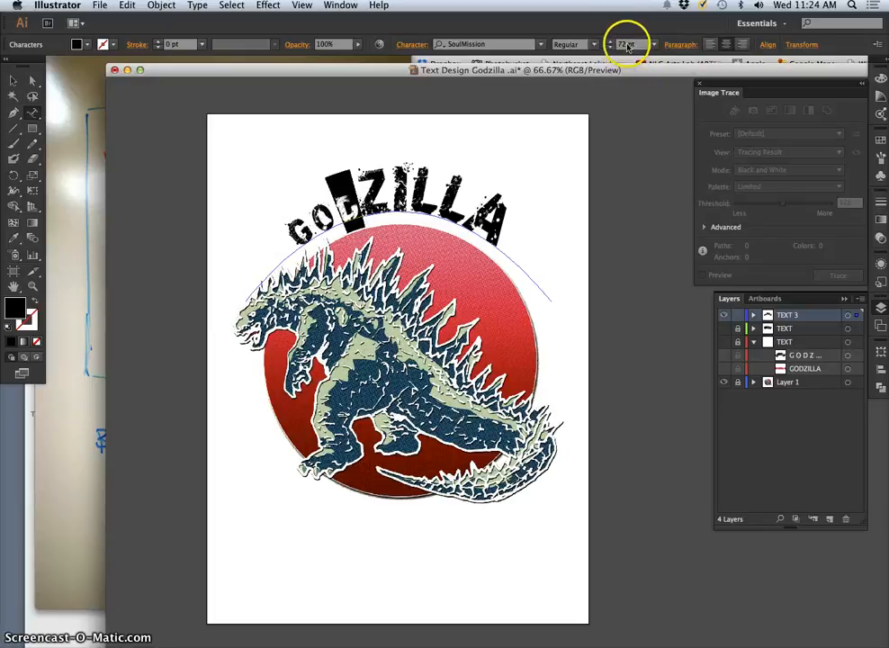
{"action": "left_click_drag", "start_coordinate": [628, 44], "coordinate": [610, 44]}
{"action": "type", "text": "120"}
{"action": "key", "text": "Return"}
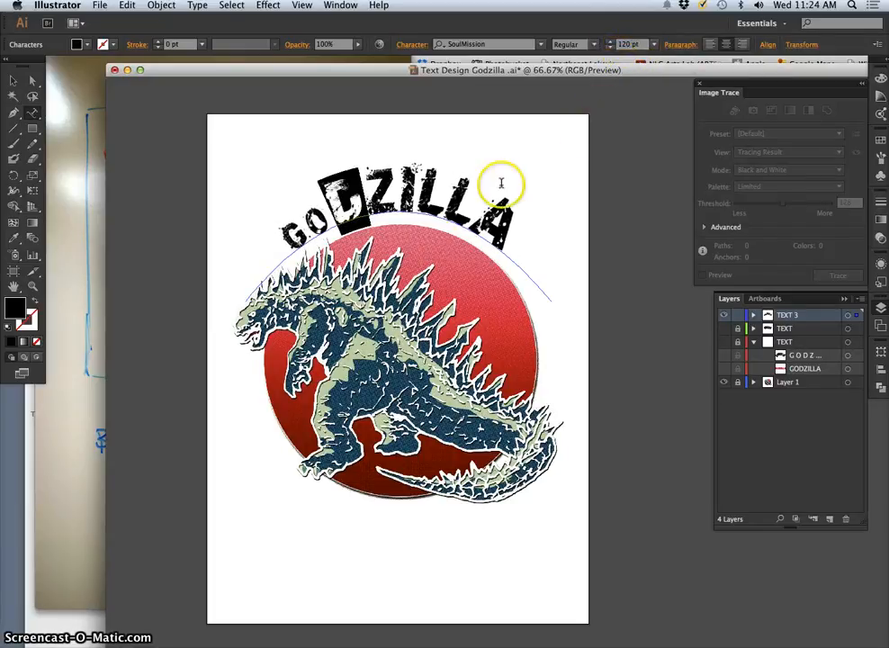
- Set the space between the O and the D to 10 pt and the letter O to 120 pt
{"action": "left_click", "coordinate": [328, 218]}
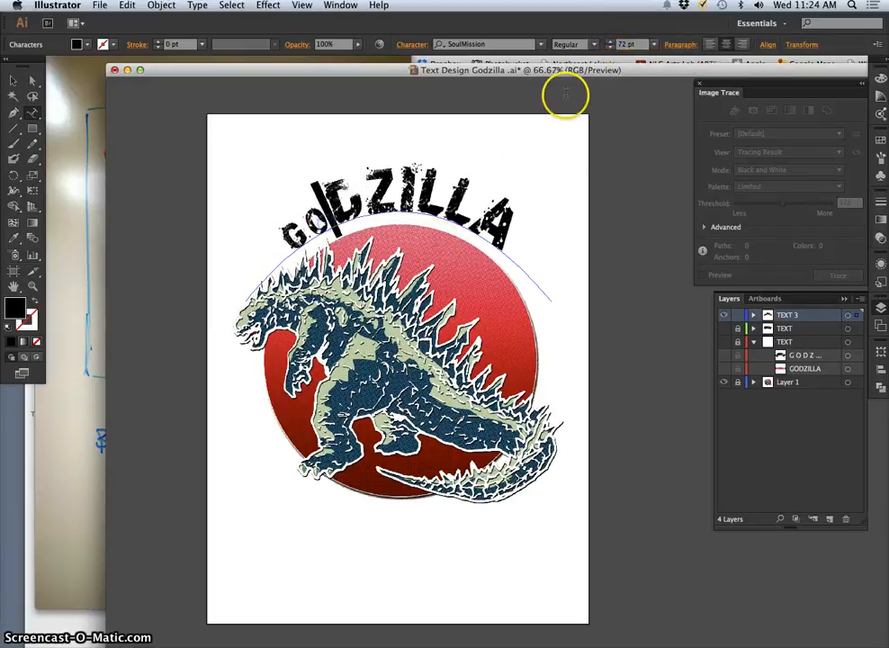
{"action": "left_click", "coordinate": [654, 44]}
{"action": "left_click", "coordinate": [666, 130]}
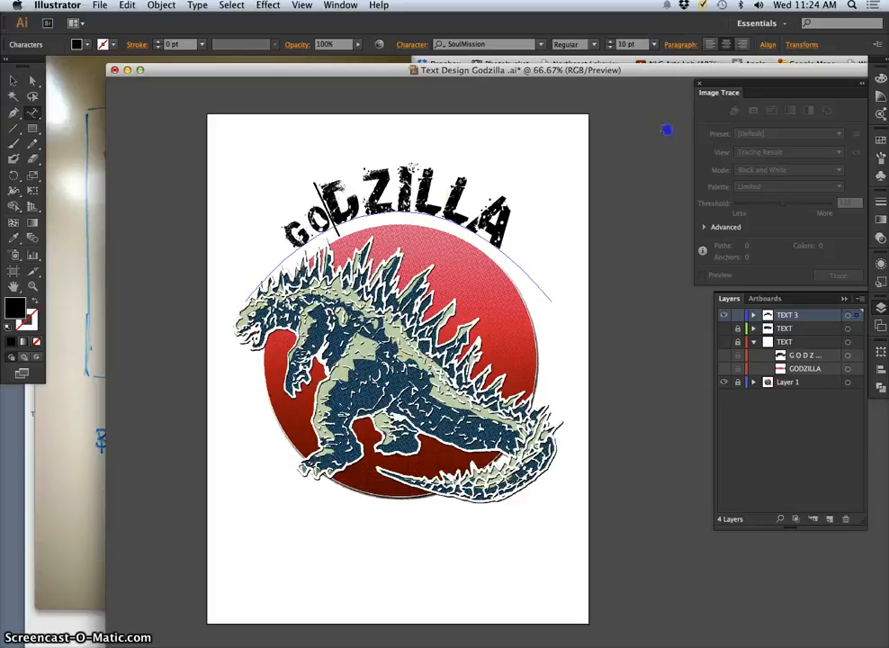
{"action": "left_click_drag", "start_coordinate": [329, 220], "coordinate": [313, 226]}
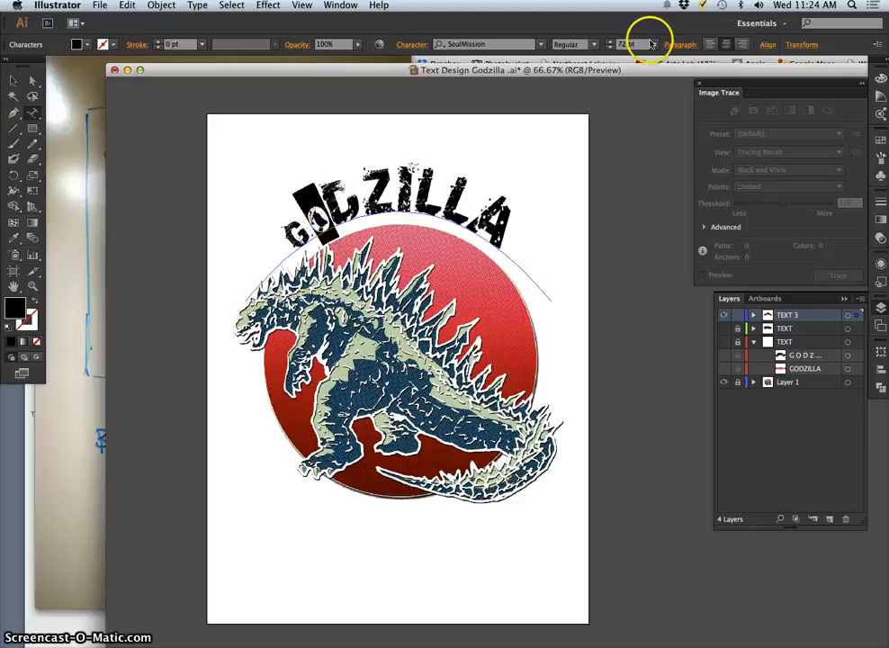
{"action": "left_click", "coordinate": [625, 45]}
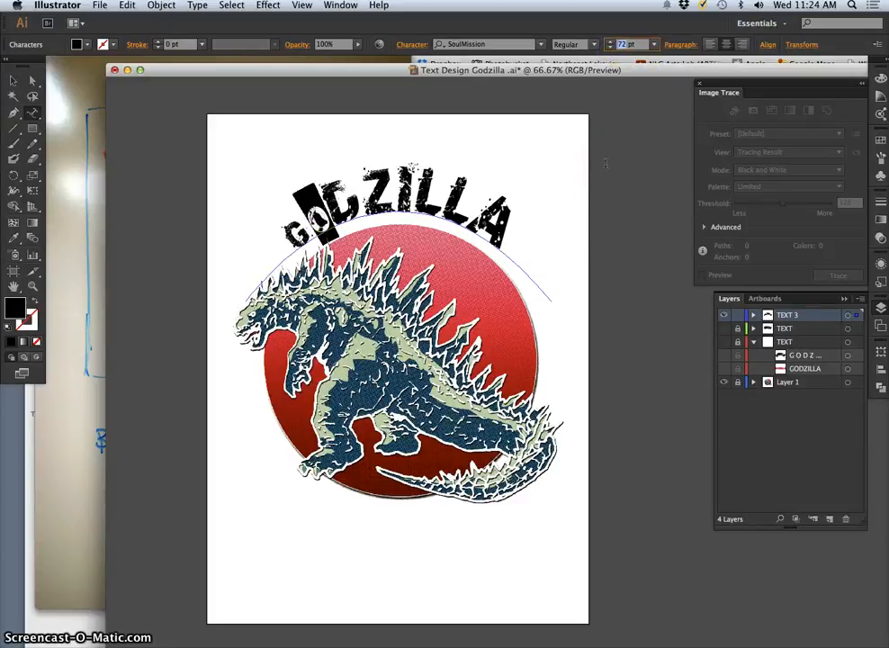
{"action": "type", "text": "120"}
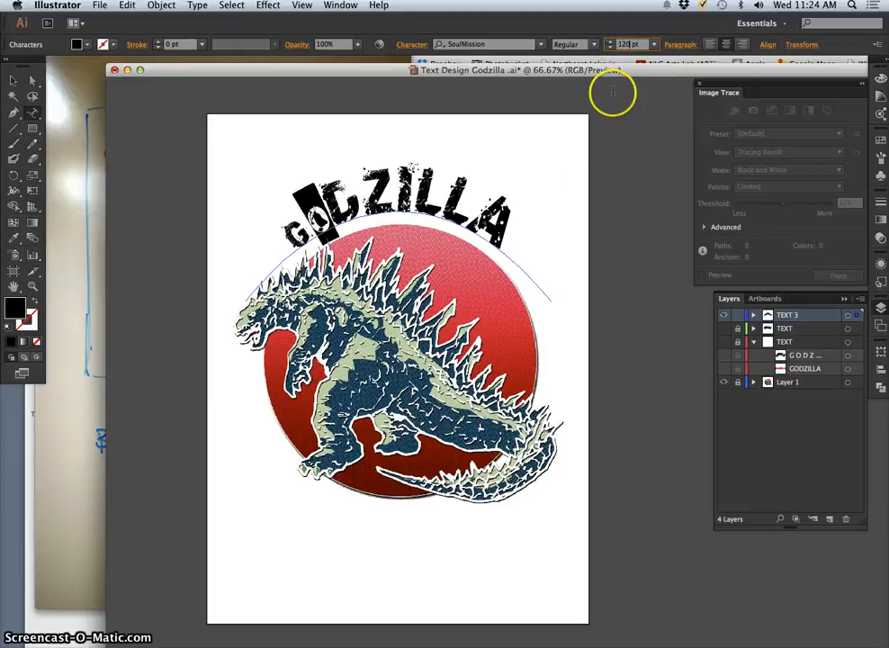
{"action": "key", "text": "Return"}
- Set the space between the G and the O to 10 pt and the letter G to 120 pt
{"action": "left_click", "coordinate": [314, 241]}
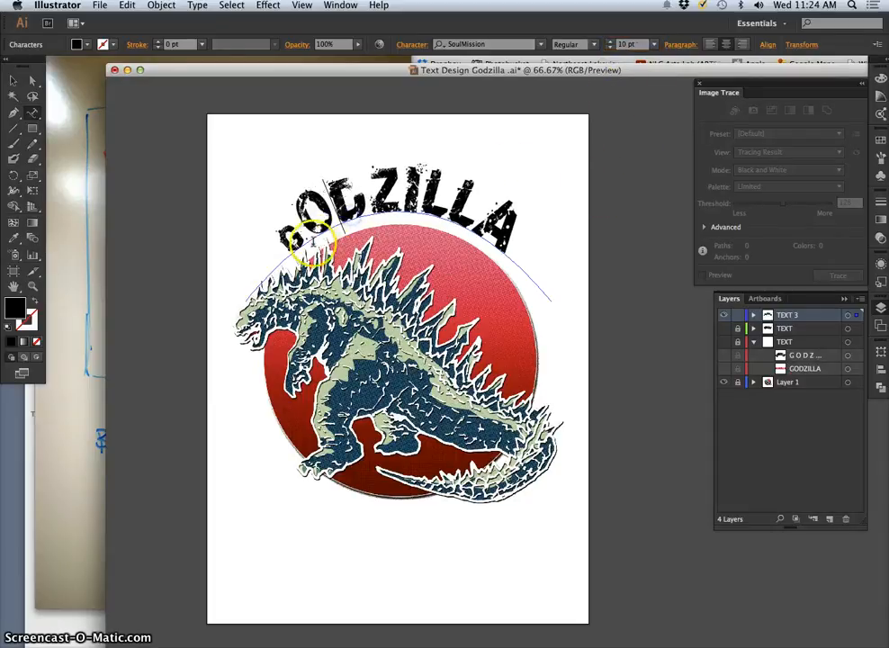
{"action": "left_click", "coordinate": [309, 232]}
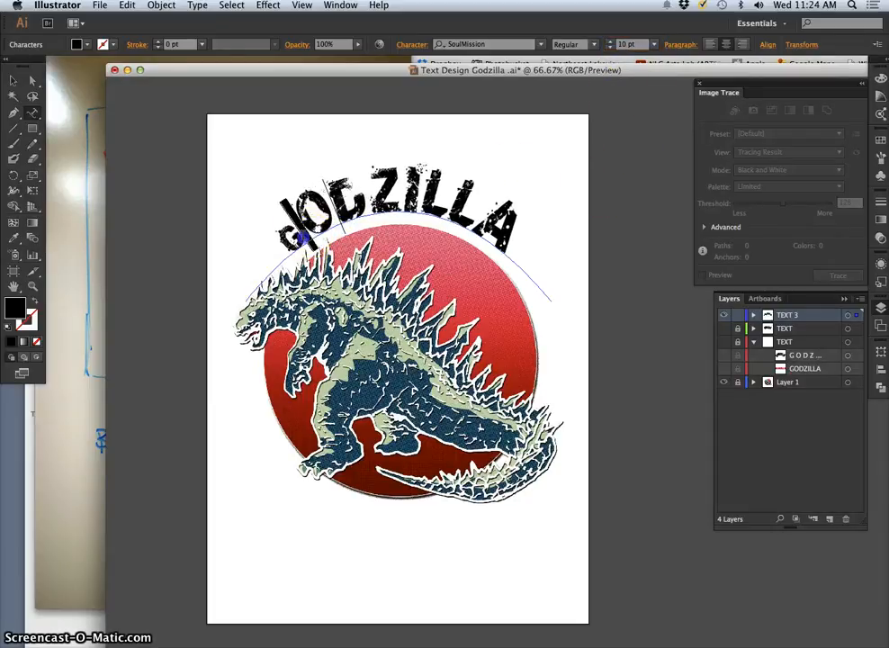
{"action": "left_click", "coordinate": [654, 44]}
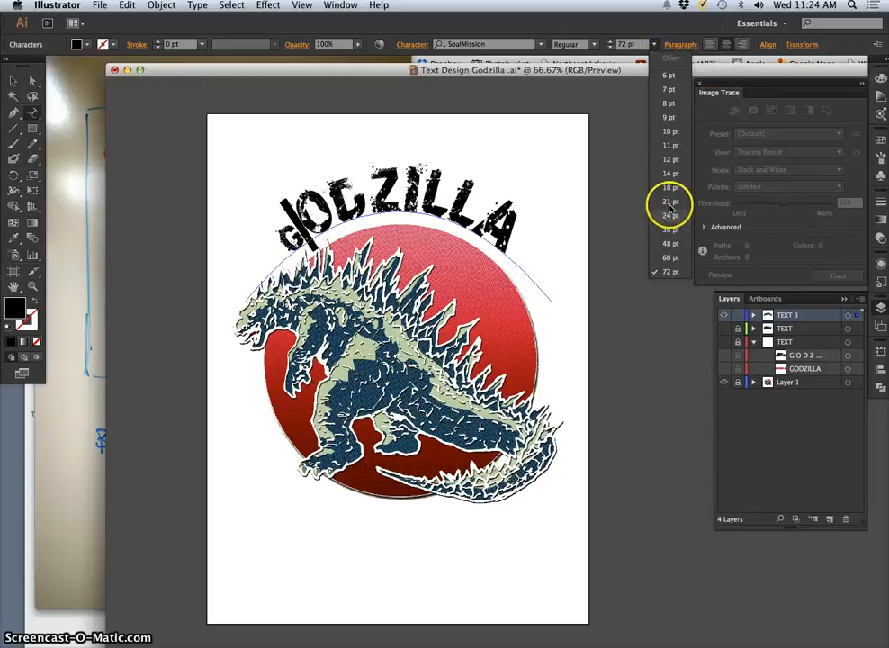
{"action": "left_click", "coordinate": [668, 131]}
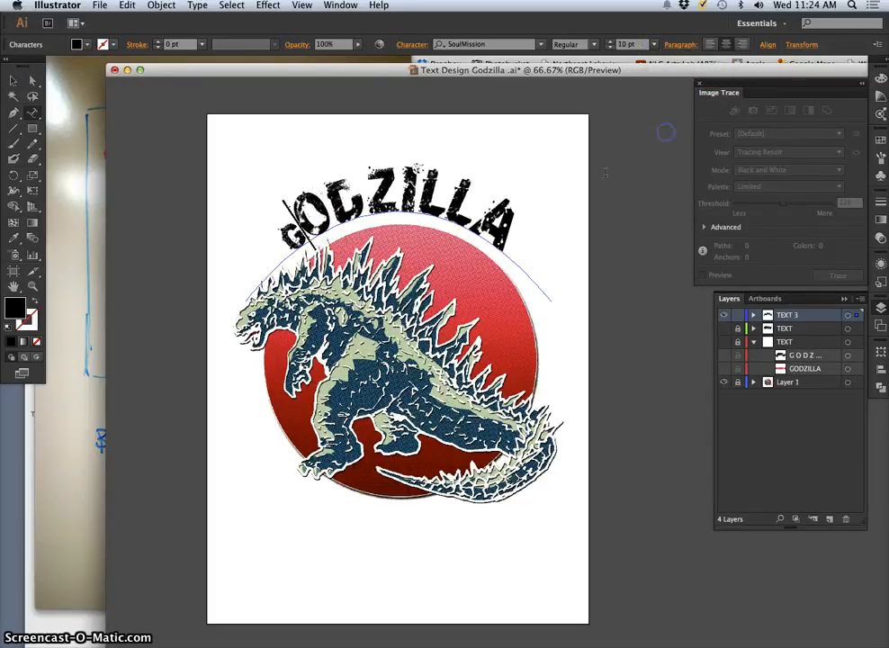
{"action": "left_click_drag", "start_coordinate": [315, 225], "coordinate": [281, 252]}
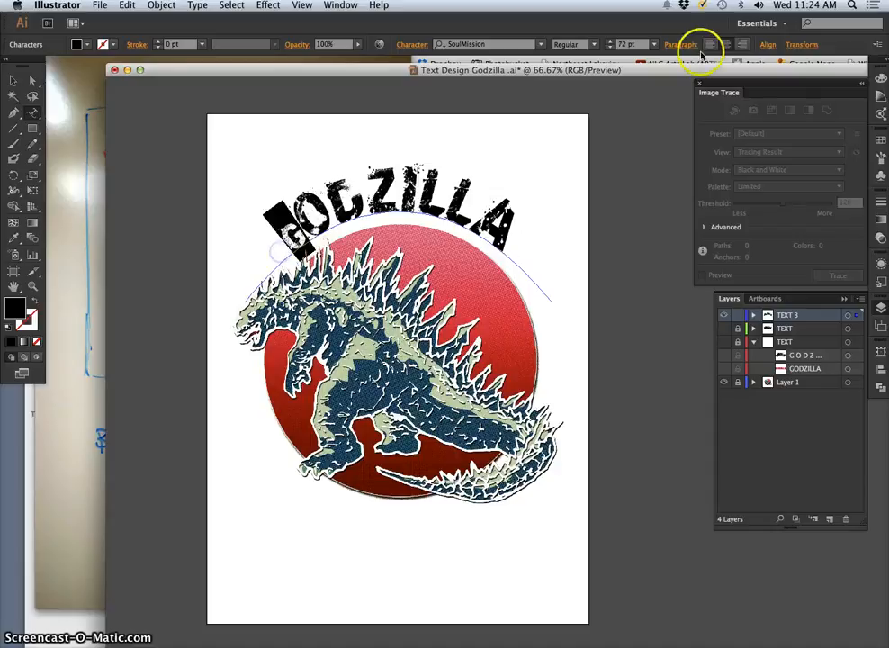
{"action": "left_click", "coordinate": [653, 44]}
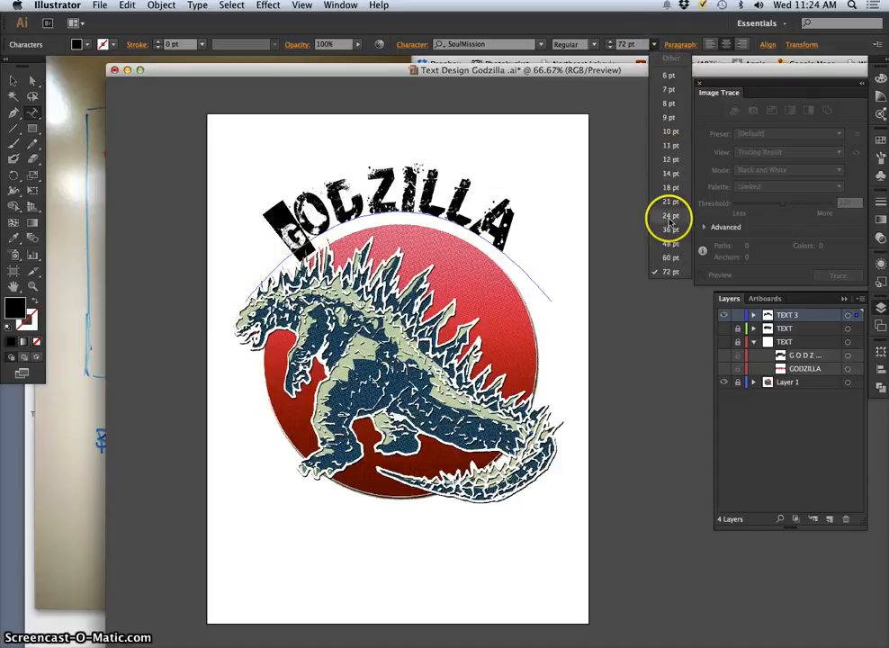
{"action": "left_click", "coordinate": [627, 44]}
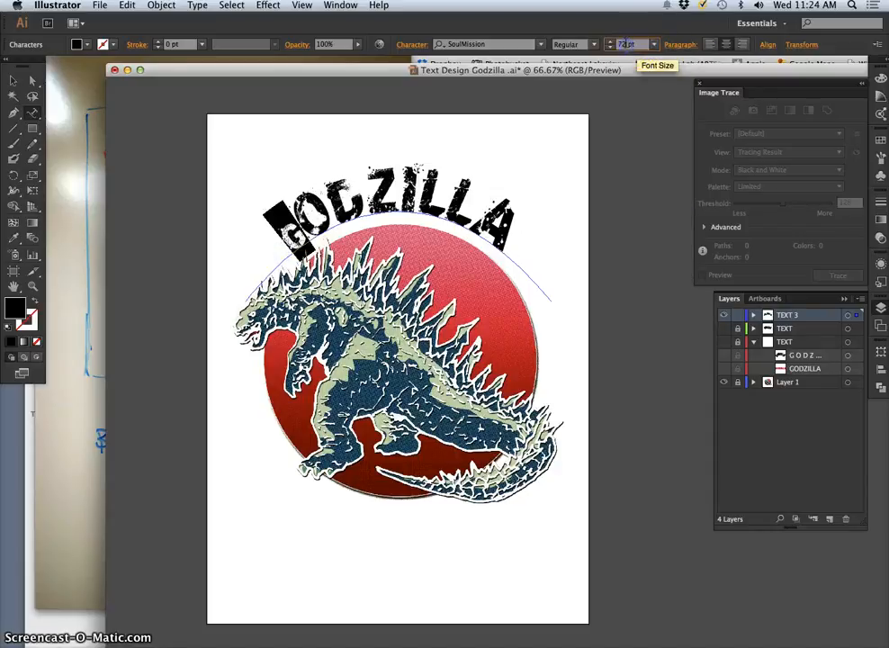
{"action": "type", "text": "120"}
{"action": "key", "text": "Return"}
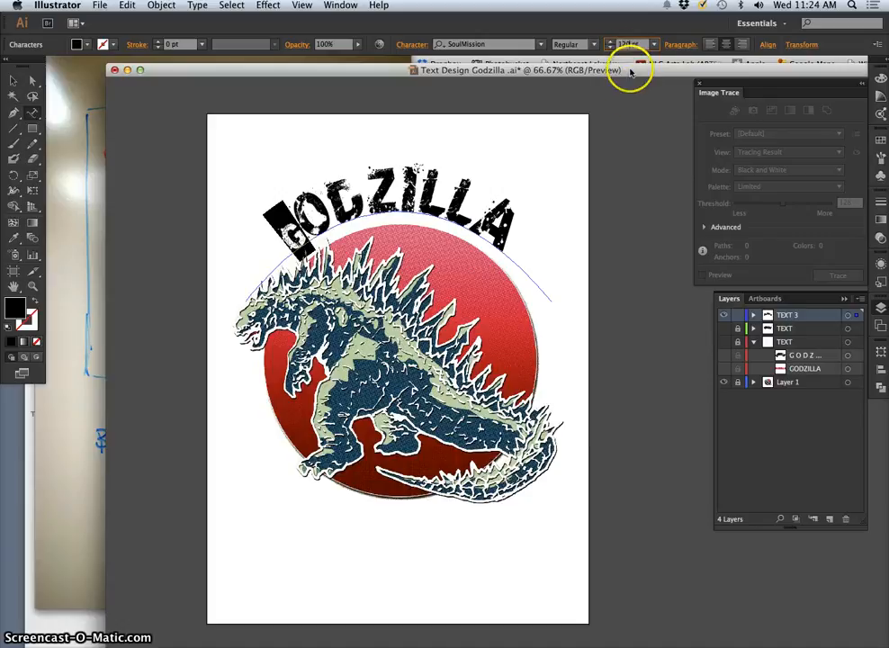
{"action": "left_click", "coordinate": [510, 209]}
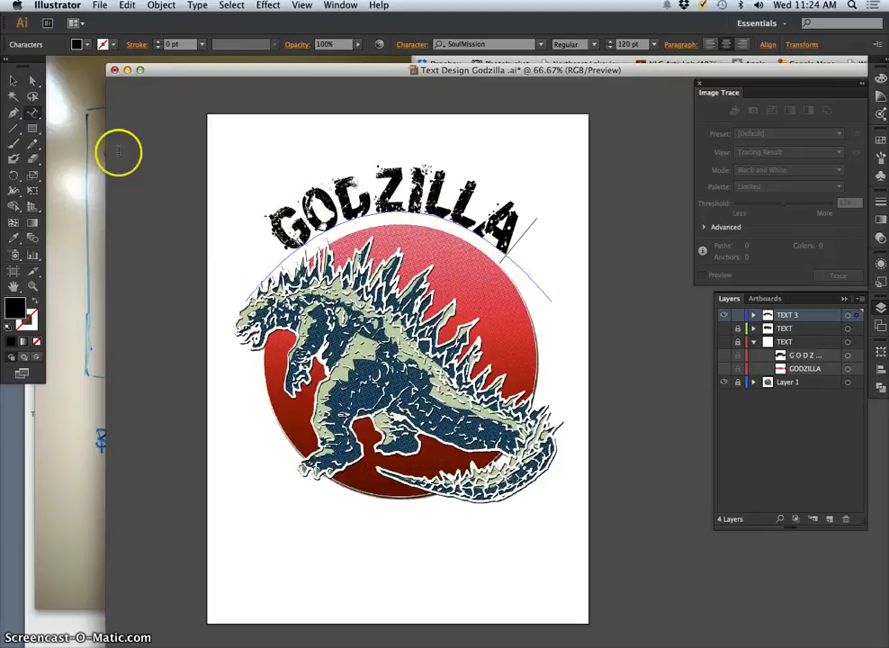
- Select the arched title and stretch its curved path taller and wider about its centre
{"action": "left_click", "coordinate": [18, 84]}
{"action": "left_click", "coordinate": [288, 168]}
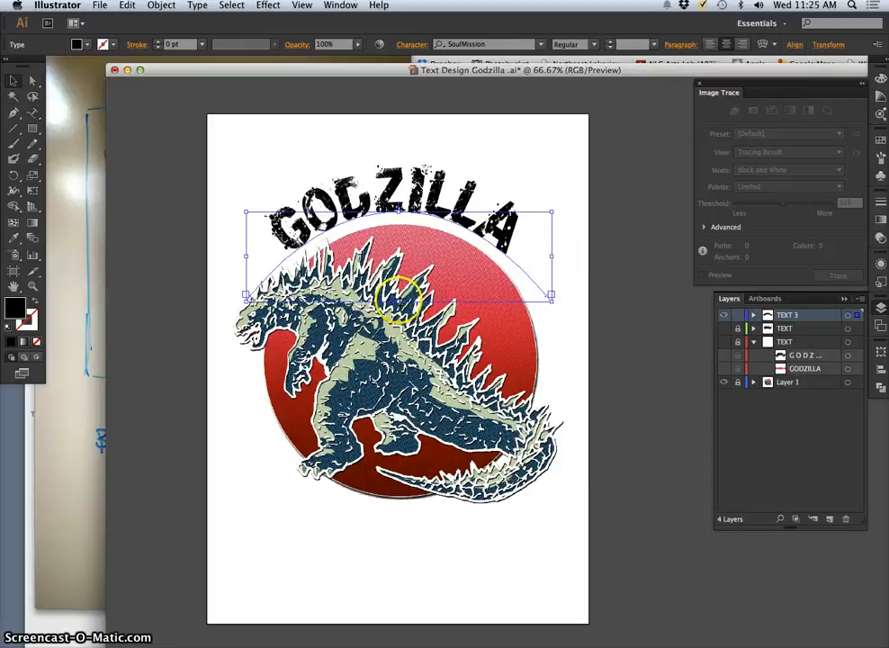
{"action": "left_click_drag", "start_coordinate": [397, 304], "coordinate": [398, 312]}
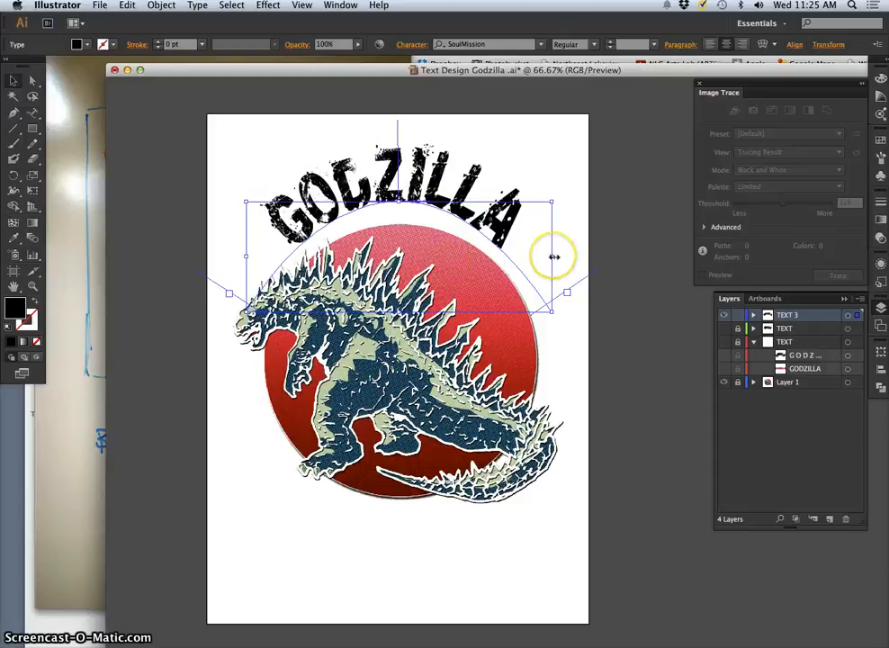
{"action": "left_click_drag", "start_coordinate": [554, 256], "coordinate": [581, 255]}
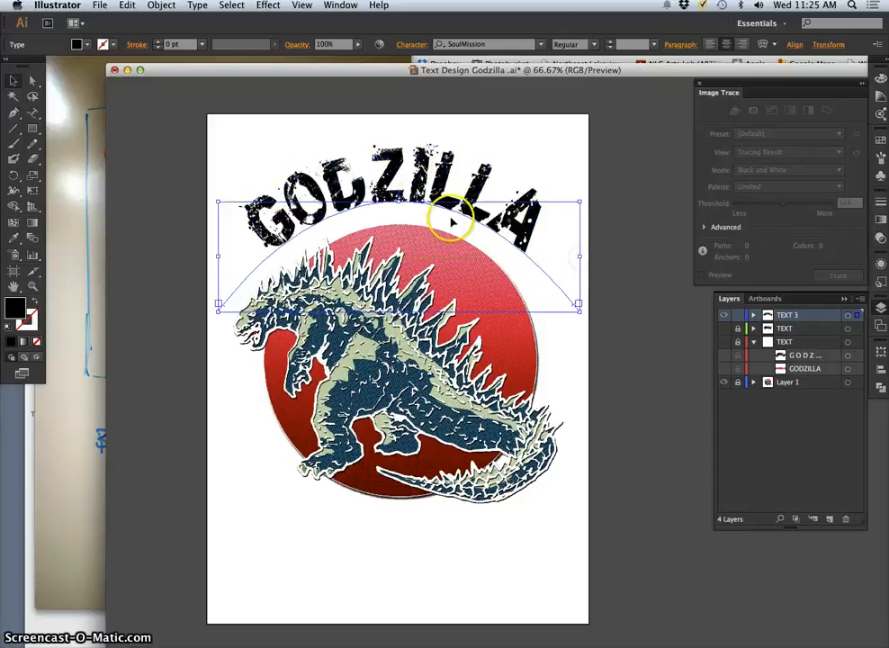
- Move the title down around the red circle, make its arch slightly taller, and shift it 1 pt horizontally
{"action": "left_click_drag", "start_coordinate": [388, 185], "coordinate": [397, 203]}
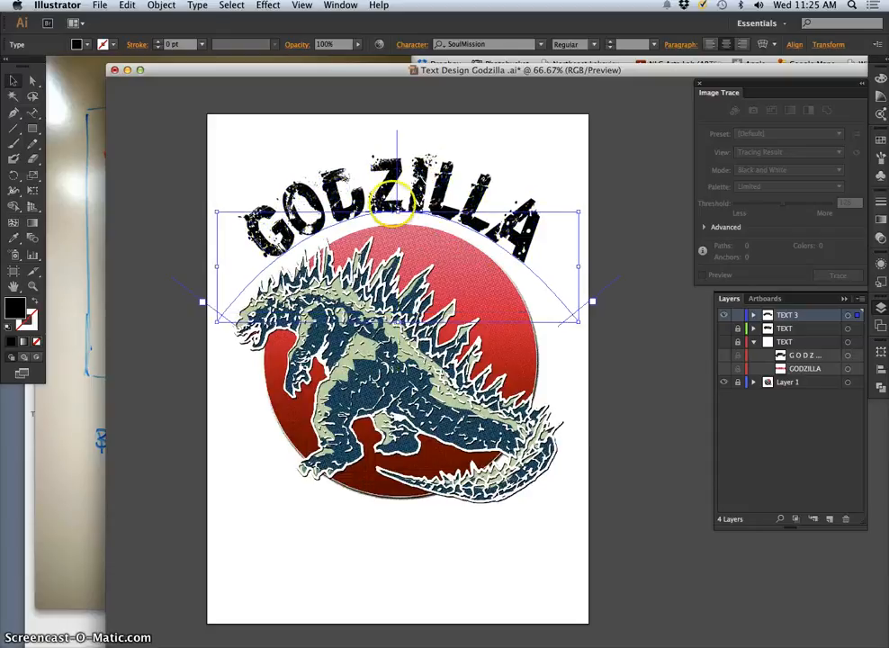
{"action": "left_click_drag", "start_coordinate": [398, 212], "coordinate": [420, 222]}
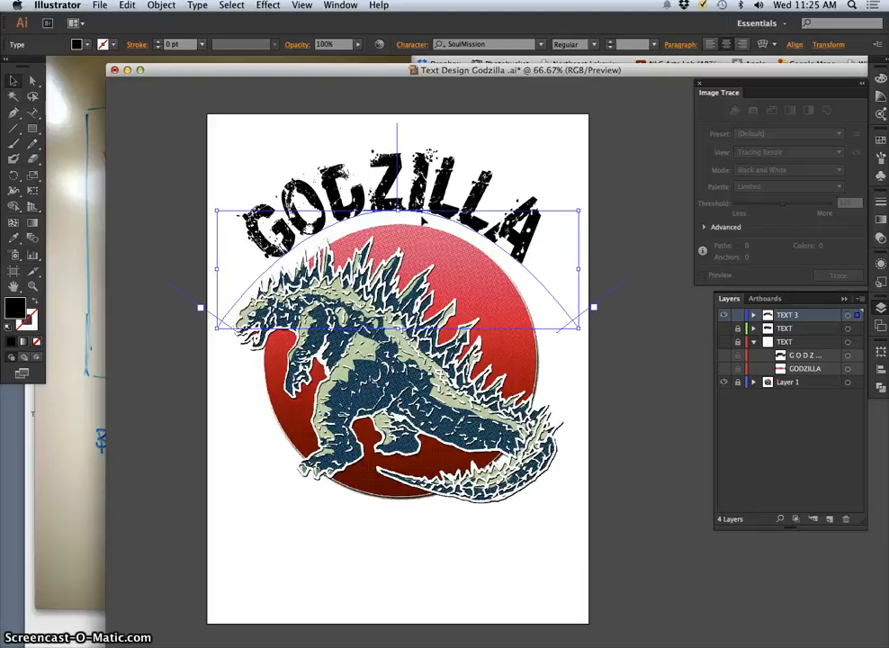
{"action": "key", "text": "Return"}
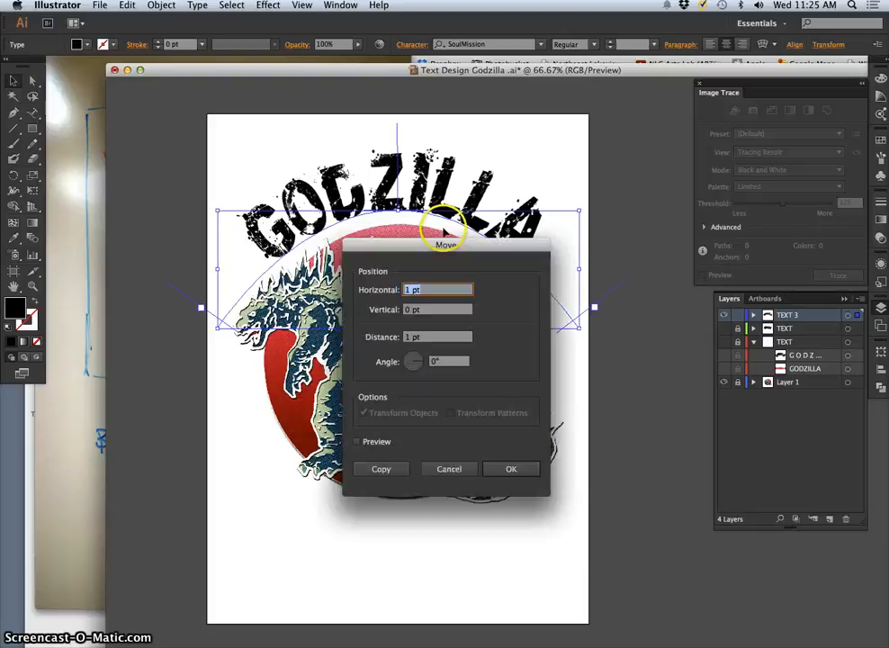
{"action": "left_click", "coordinate": [508, 467]}
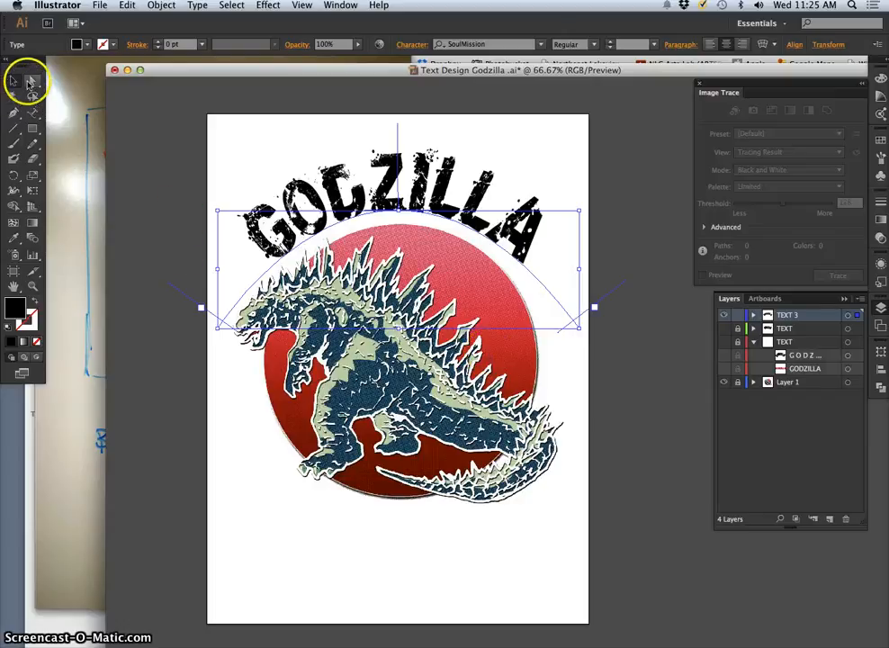
- Try left and right alignment on the arched title, return it to centre alignment, and deselect it
{"action": "left_click", "coordinate": [220, 124]}
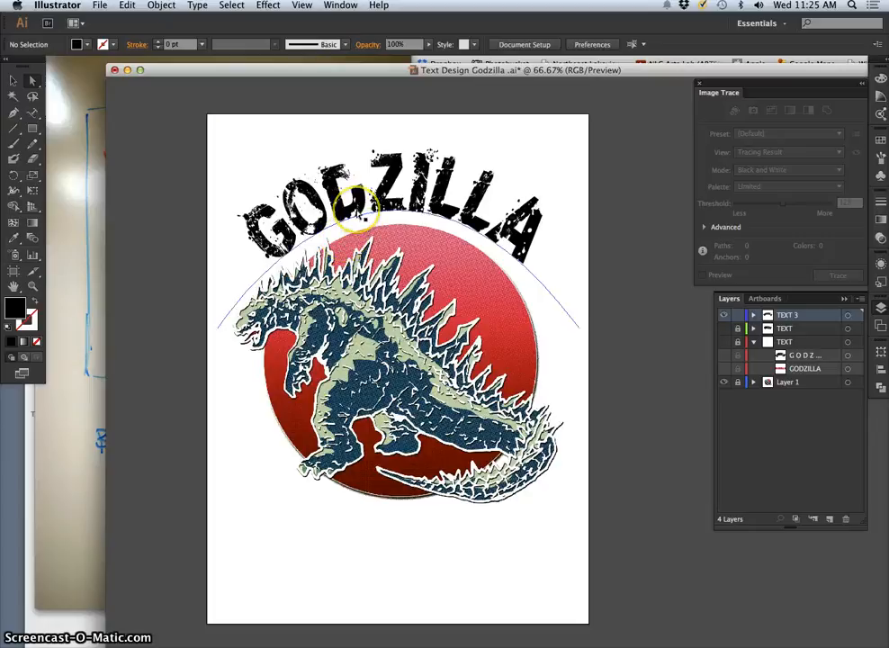
{"action": "left_click", "coordinate": [353, 205]}
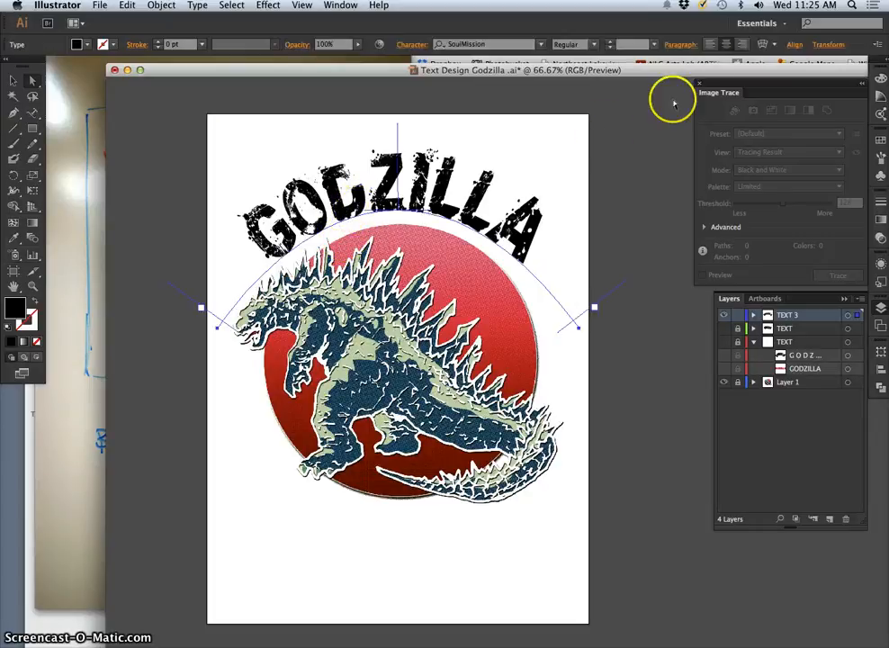
{"action": "left_click", "coordinate": [710, 45]}
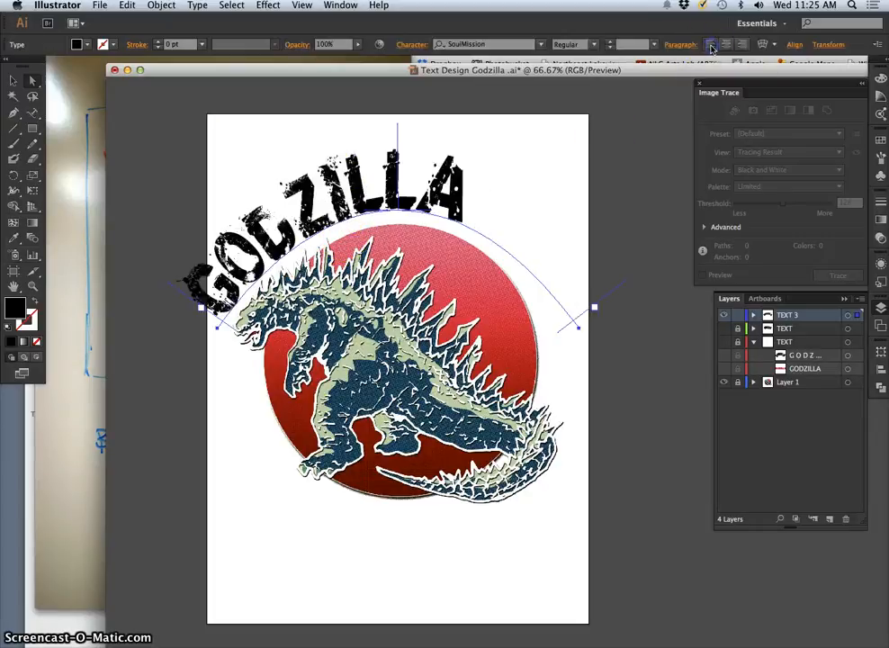
{"action": "left_click", "coordinate": [741, 44]}
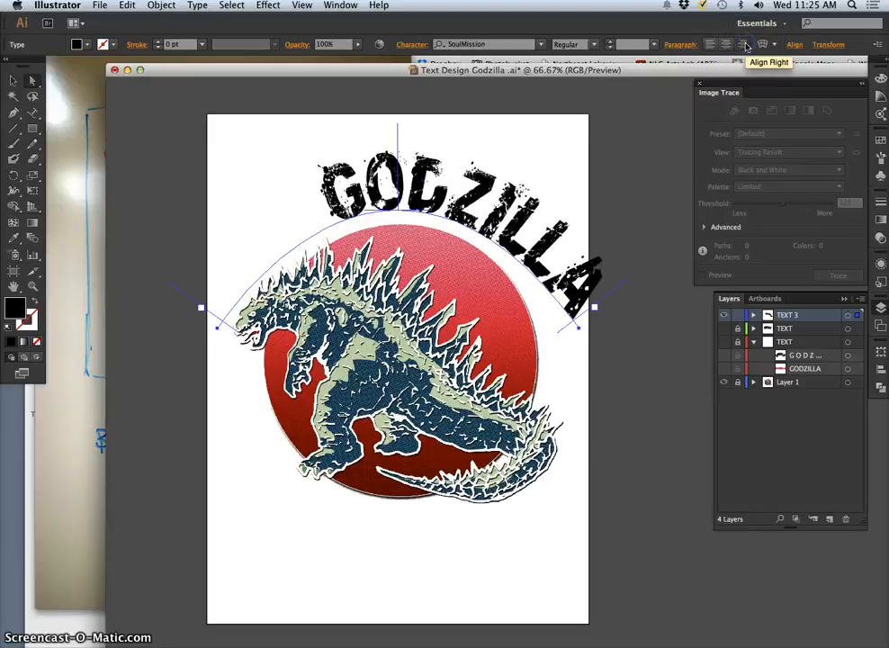
{"action": "left_click", "coordinate": [727, 45]}
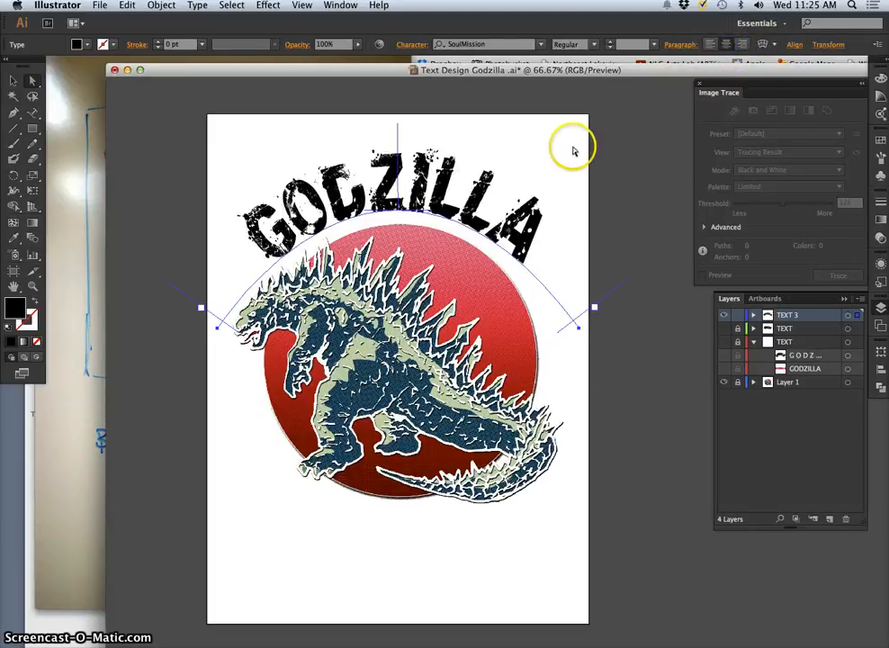
{"action": "left_click", "coordinate": [256, 258]}
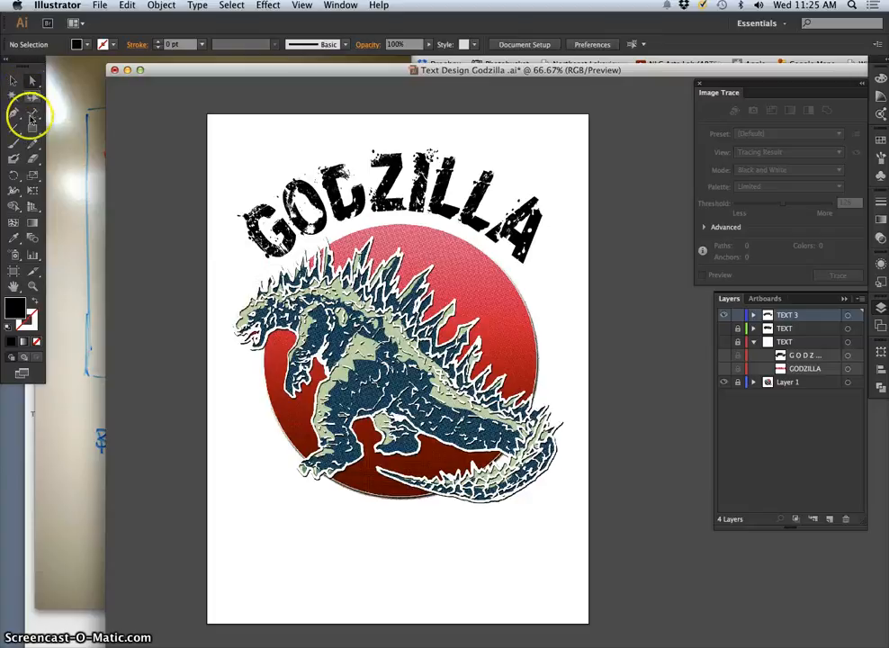
{"action": "left_click", "coordinate": [32, 115]}
{"action": "left_click", "coordinate": [263, 260]}
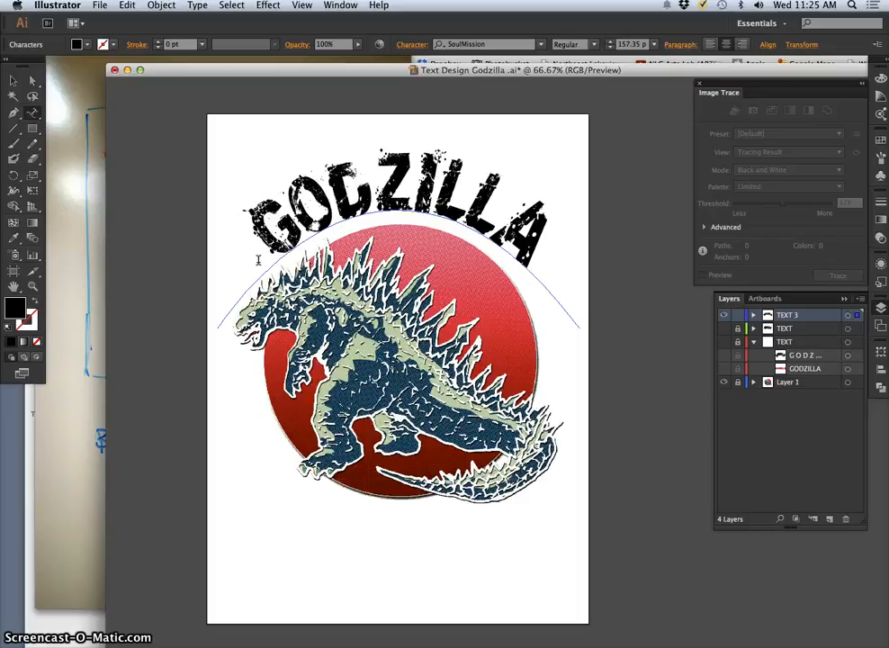
{"action": "key", "text": "BackSpace"}
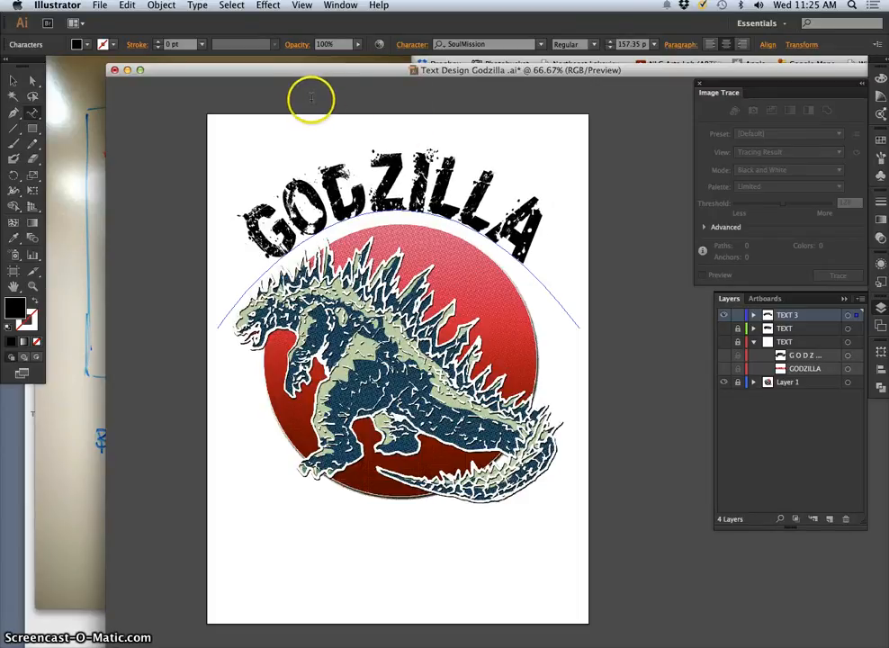
{"action": "type", "text": "r"}
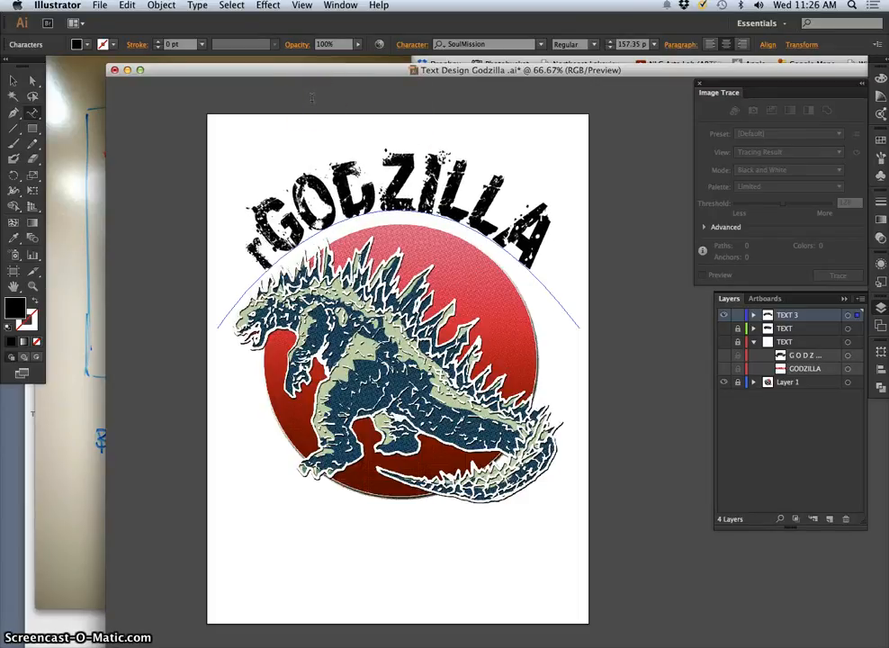
{"action": "key", "text": "BackSpace"}
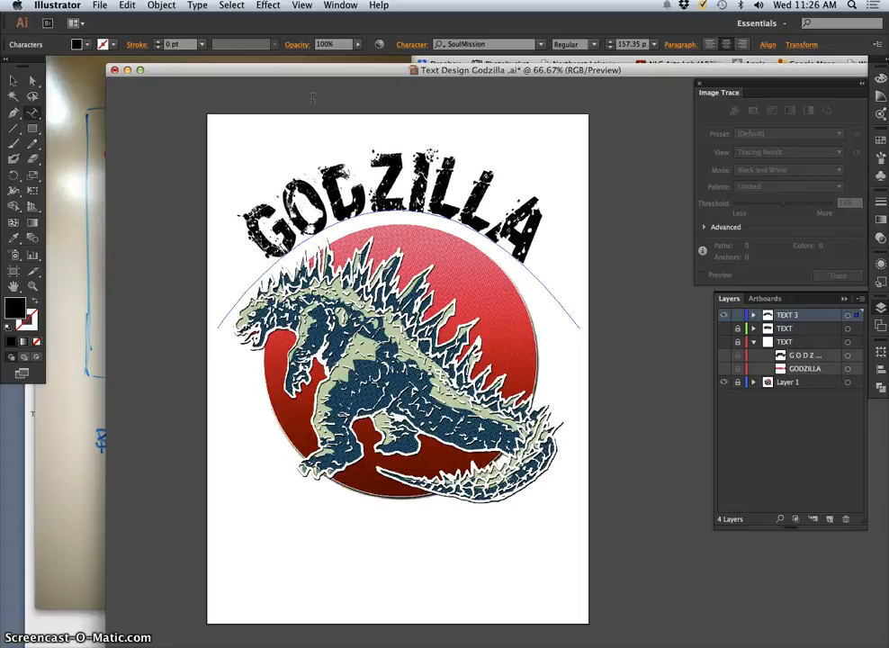
- Show the rulers and place a horizontal guide across the page at the foot of the arched title's last letter
{"action": "key", "text": "ctrl+r"}
{"action": "left_click_drag", "start_coordinate": [367, 79], "coordinate": [377, 262]}
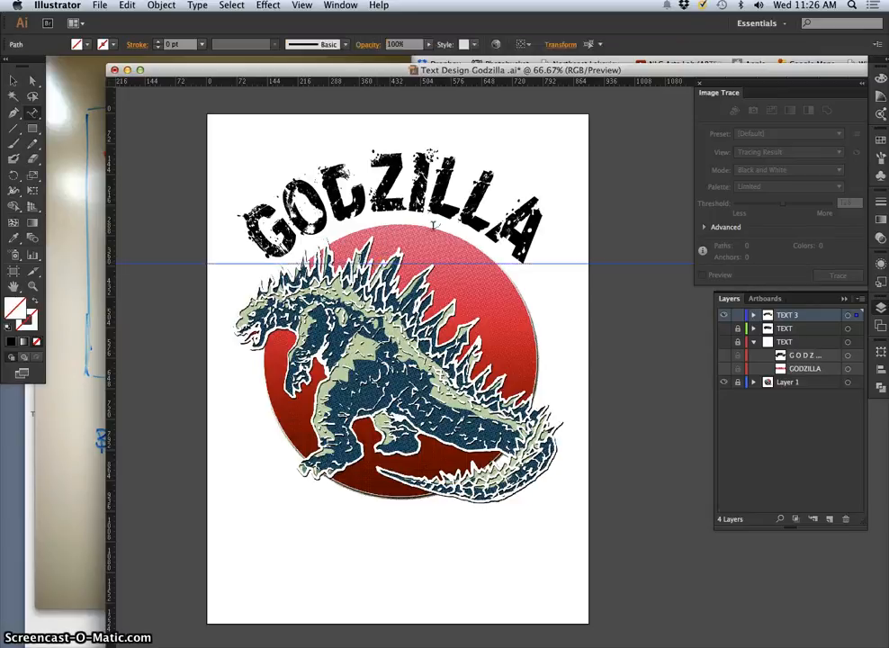
{"action": "left_click", "coordinate": [545, 183]}
{"action": "left_click", "coordinate": [727, 387]}
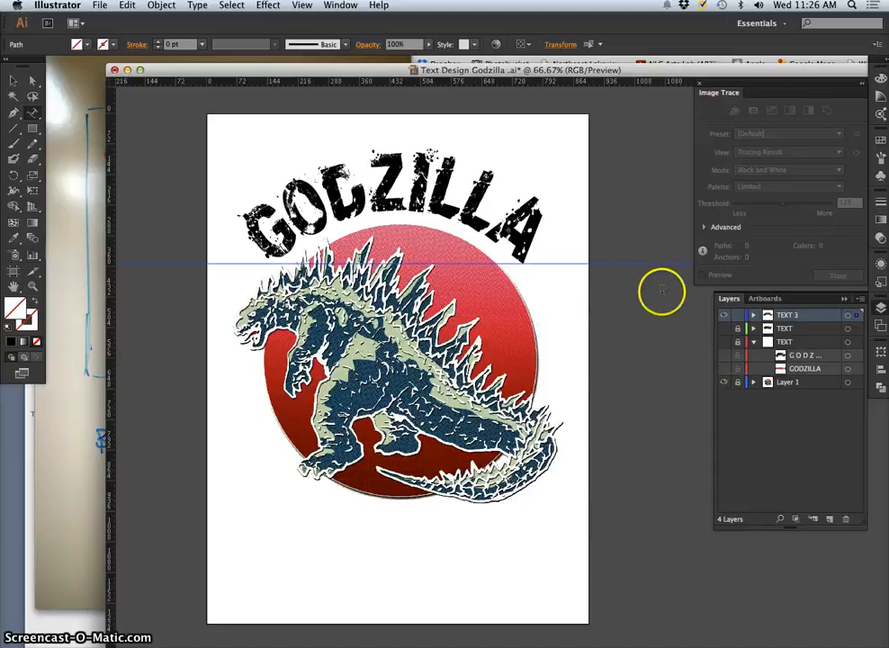
- Lock and hide the TEXT 3 layer, and unlock and show the arched title on the lower TEXT layer
{"action": "left_click", "coordinate": [724, 315]}
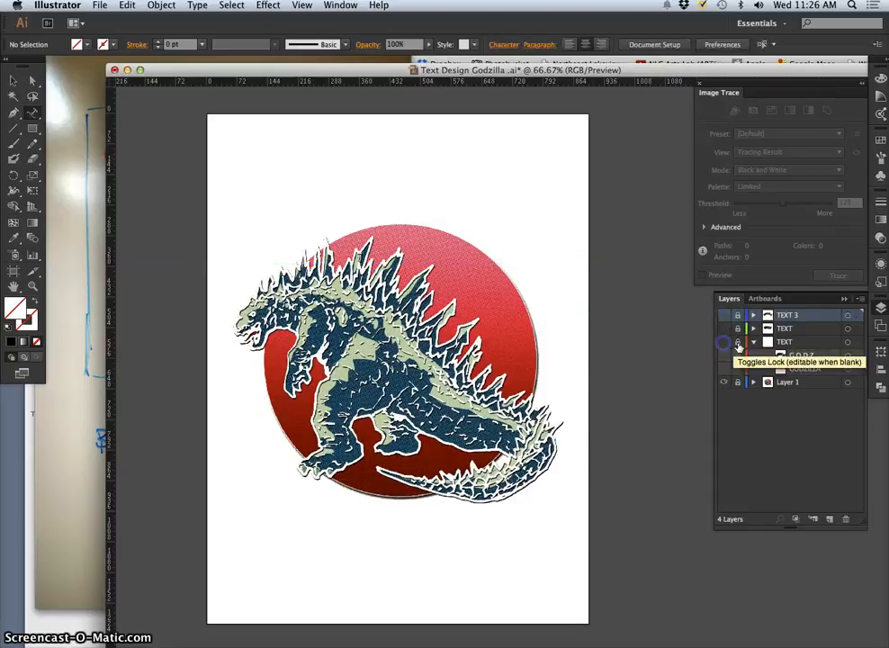
{"action": "left_click", "coordinate": [753, 342]}
{"action": "left_click", "coordinate": [754, 343]}
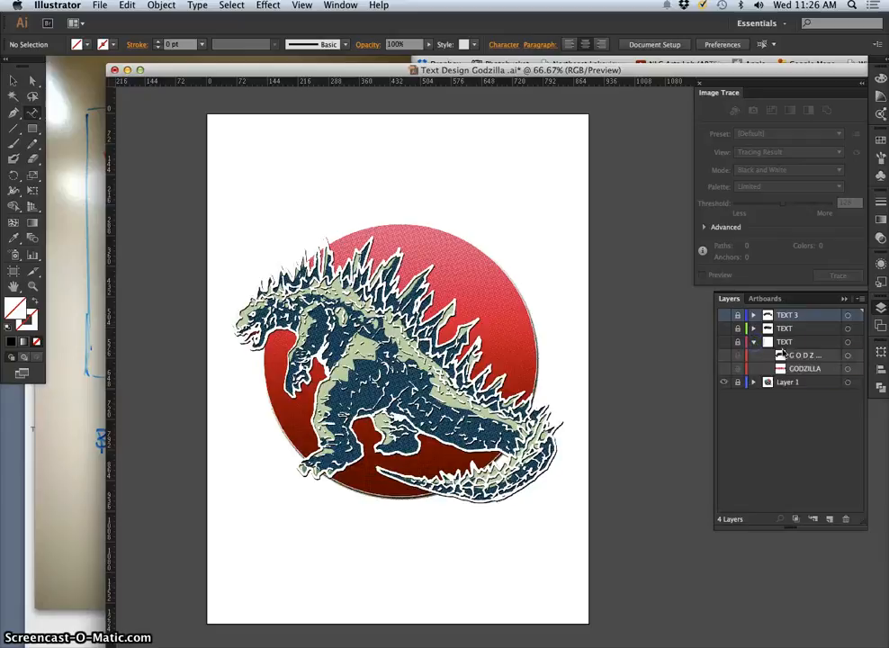
{"action": "left_click", "coordinate": [725, 355]}
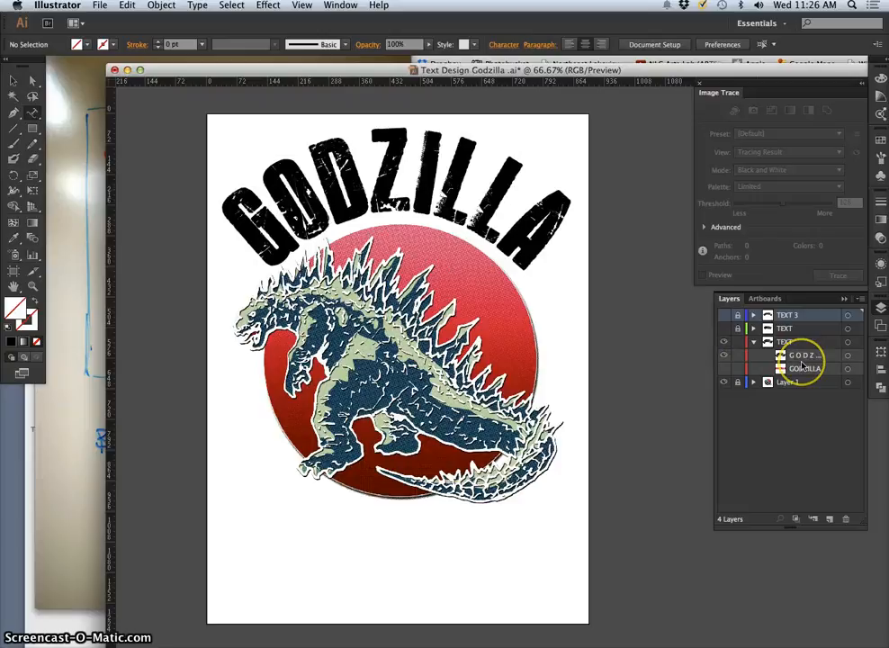
- View the upper TEXT layer's title and the TEXT 3 title one at a time above the red circle
{"action": "left_click", "coordinate": [725, 331]}
{"action": "left_click", "coordinate": [724, 330]}
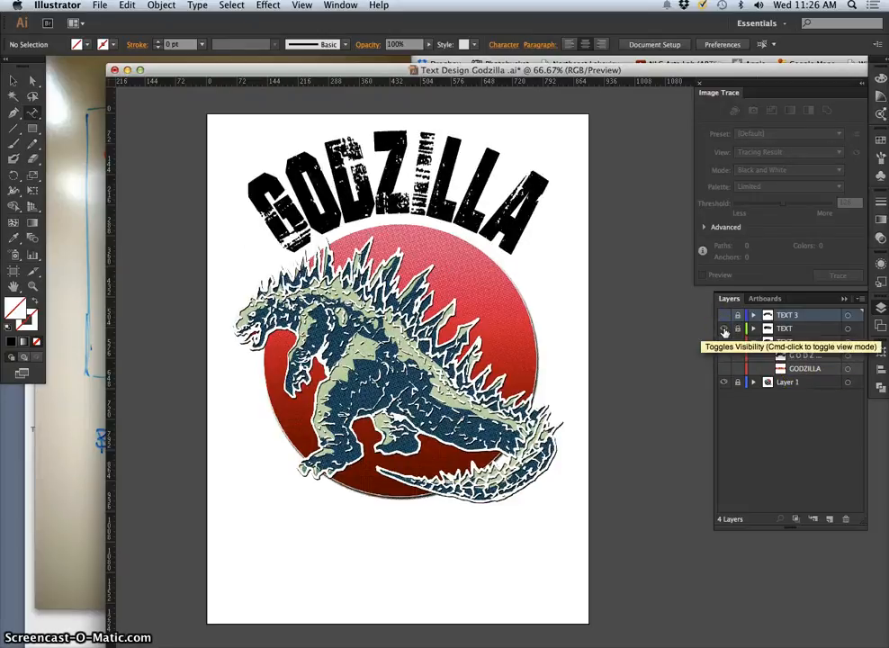
{"action": "left_click", "coordinate": [725, 331]}
{"action": "left_click", "coordinate": [725, 316]}
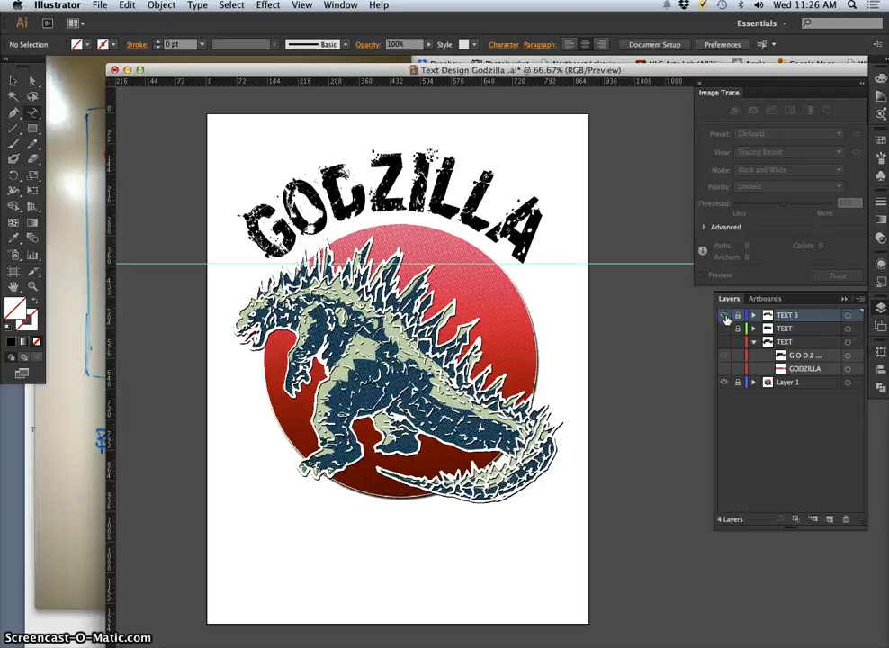
{"action": "left_click", "coordinate": [726, 316]}
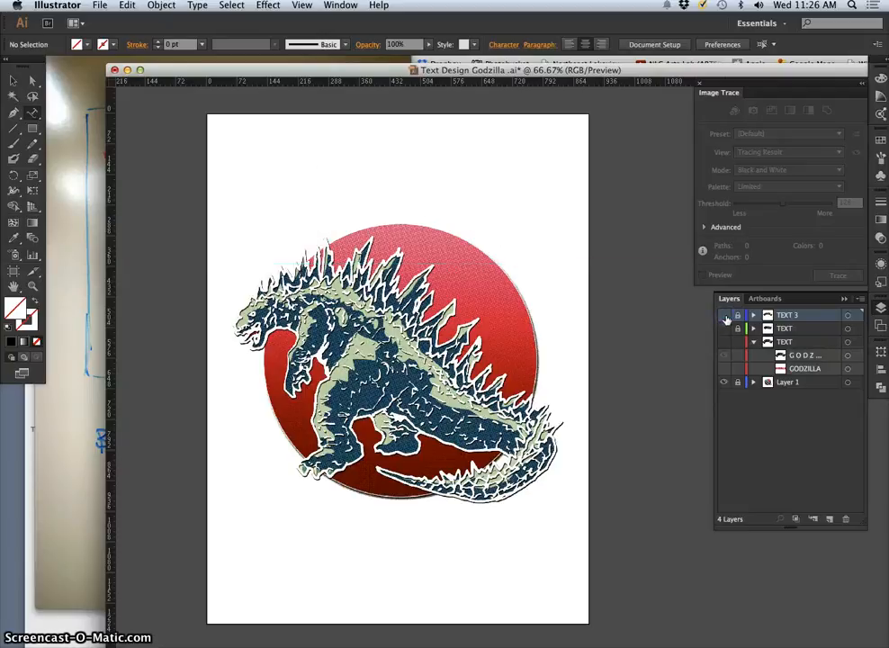
- Compare the arched titles on the two TEXT layers by alternating and overlapping their visibility
{"action": "left_click", "coordinate": [726, 331]}
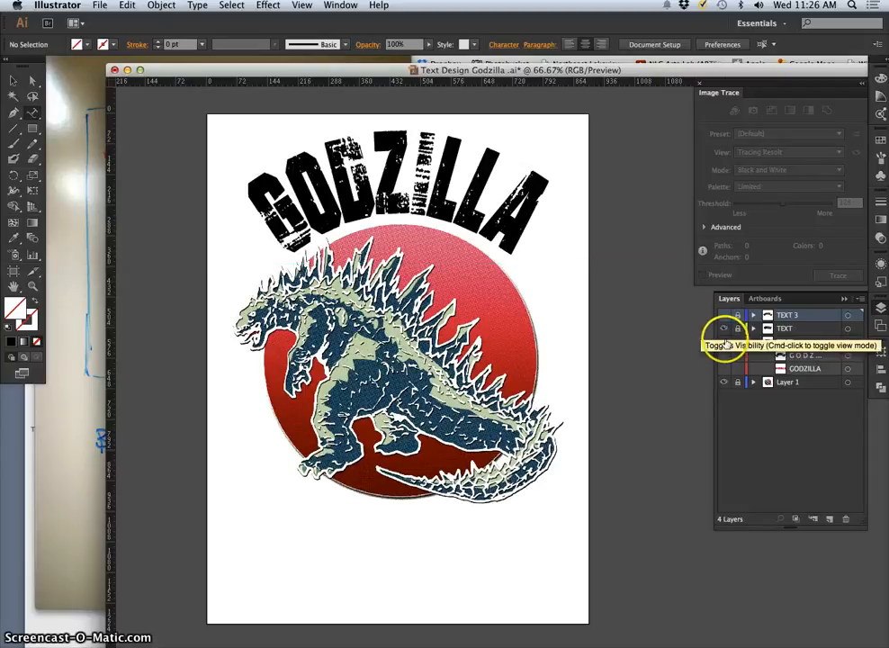
{"action": "left_click", "coordinate": [725, 343]}
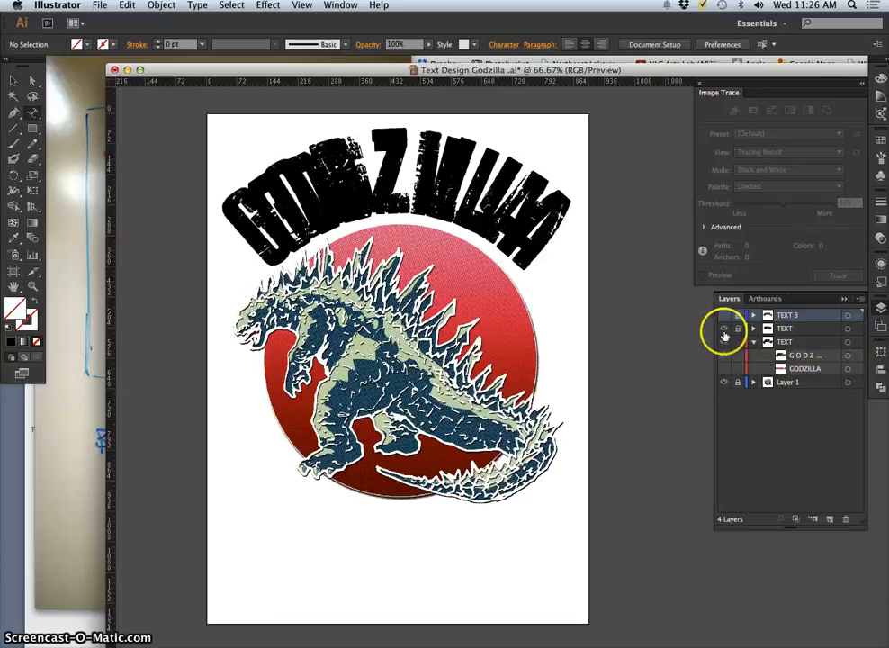
{"action": "left_click", "coordinate": [726, 331]}
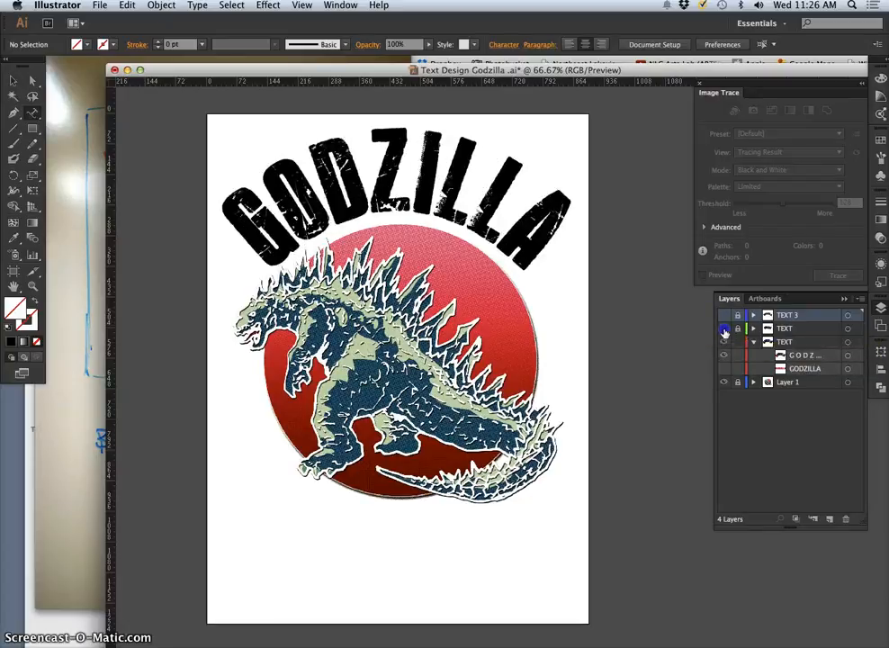
{"action": "left_click", "coordinate": [725, 331]}
{"action": "left_click", "coordinate": [726, 343]}
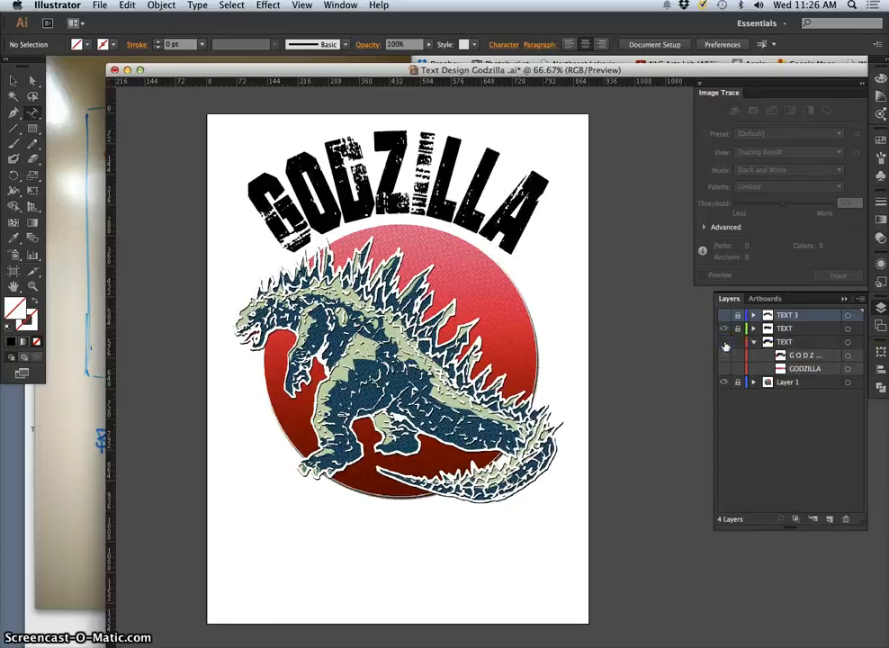
{"action": "left_click", "coordinate": [726, 343]}
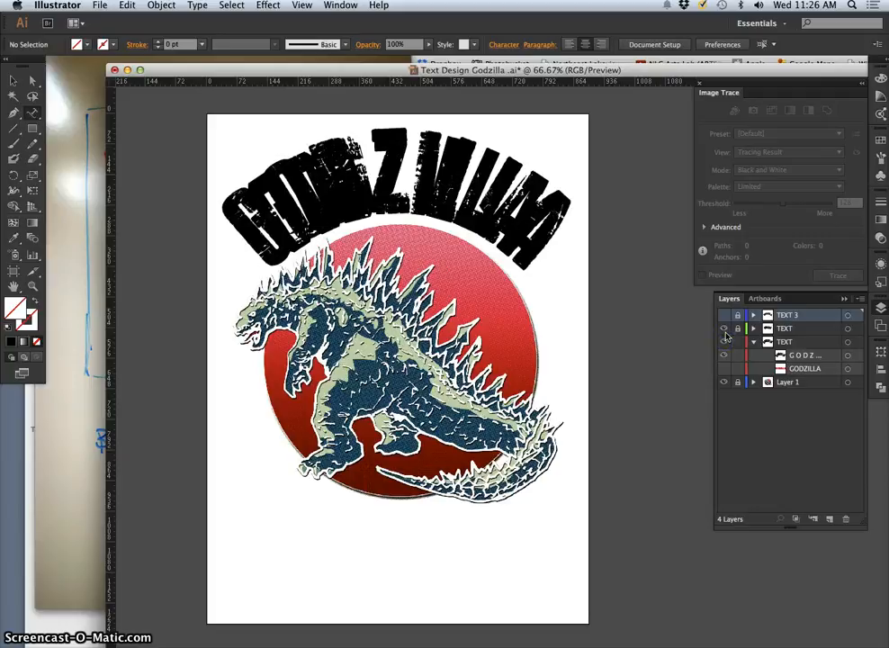
{"action": "left_click", "coordinate": [725, 331]}
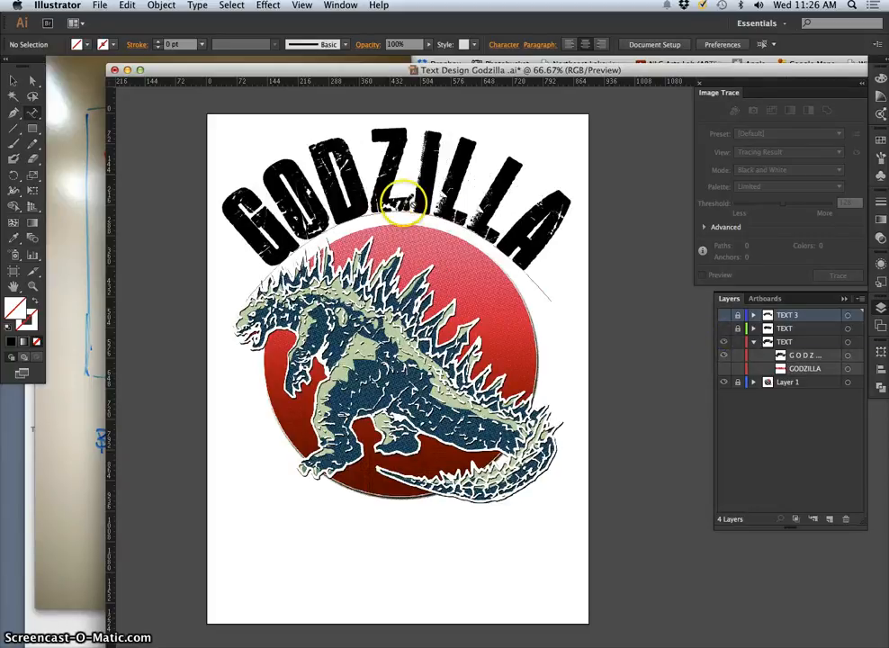
{"action": "left_click", "coordinate": [725, 329]}
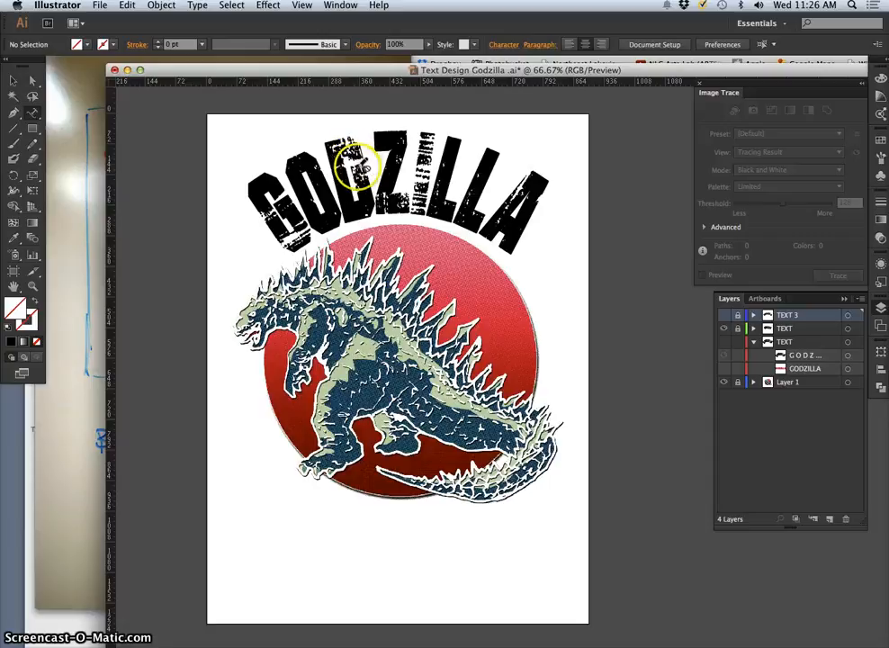
{"action": "left_click", "coordinate": [724, 328]}
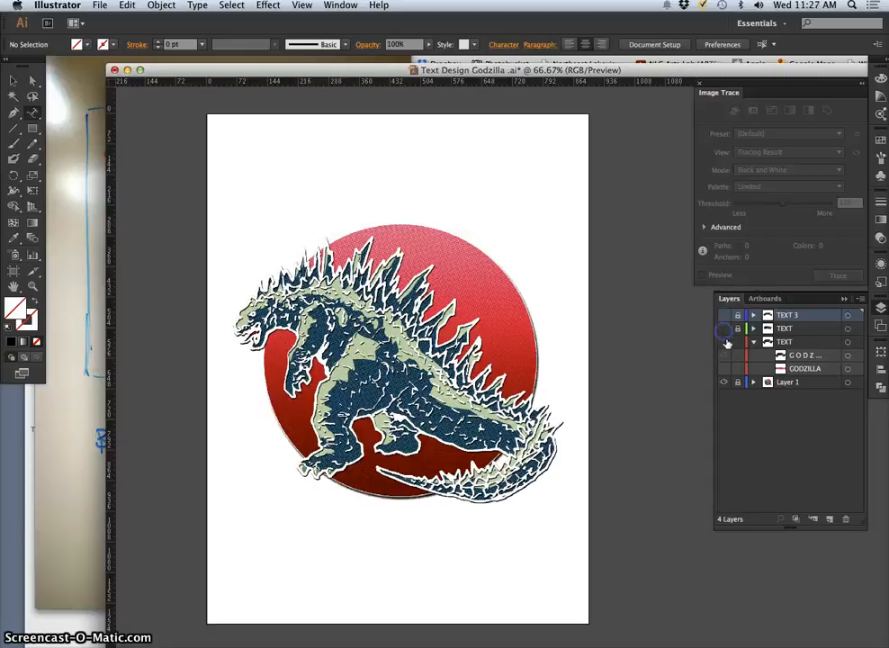
{"action": "left_click", "coordinate": [724, 342]}
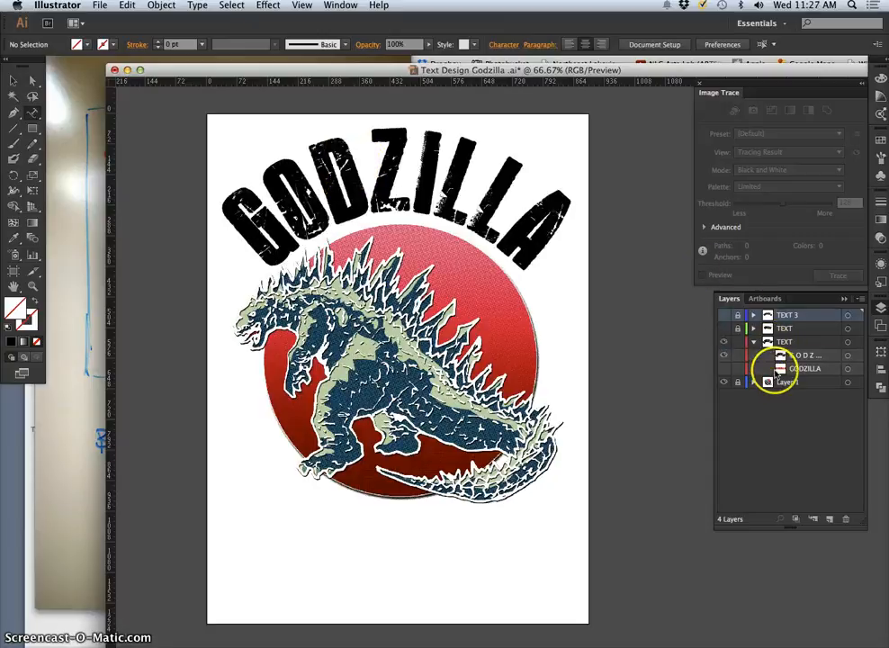
- Compare the TEXT 3 title with the lower TEXT layer's title, leave only the latter shown, and check the poster text sketch in Preview
{"action": "left_click", "coordinate": [725, 316]}
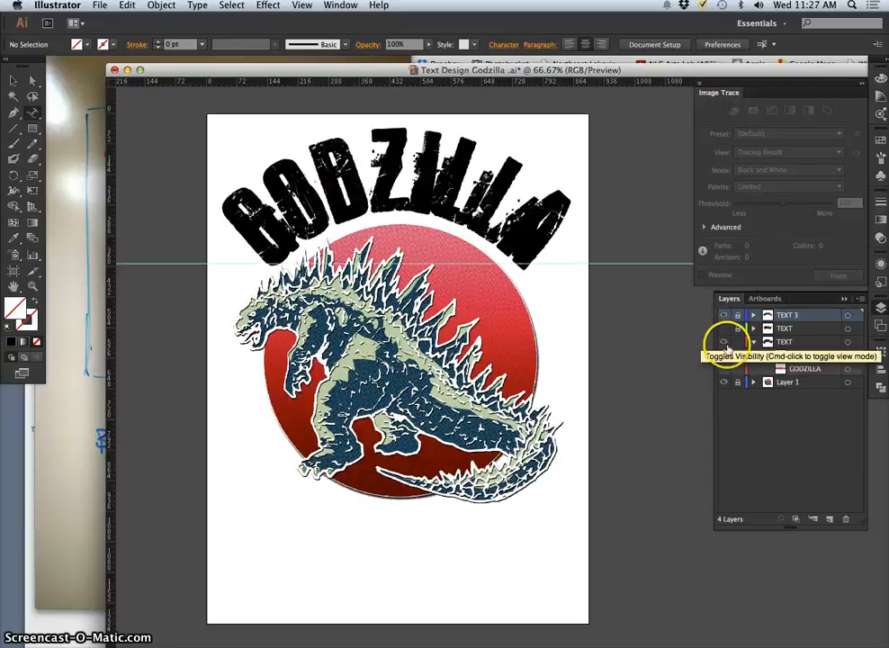
{"action": "left_click", "coordinate": [724, 343]}
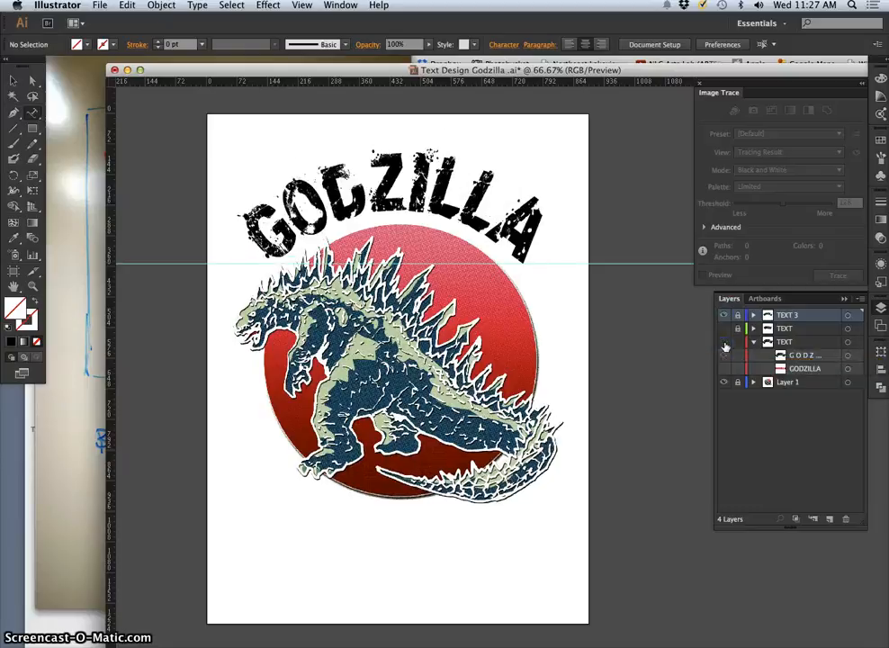
{"action": "left_click", "coordinate": [725, 343]}
{"action": "left_click", "coordinate": [724, 343]}
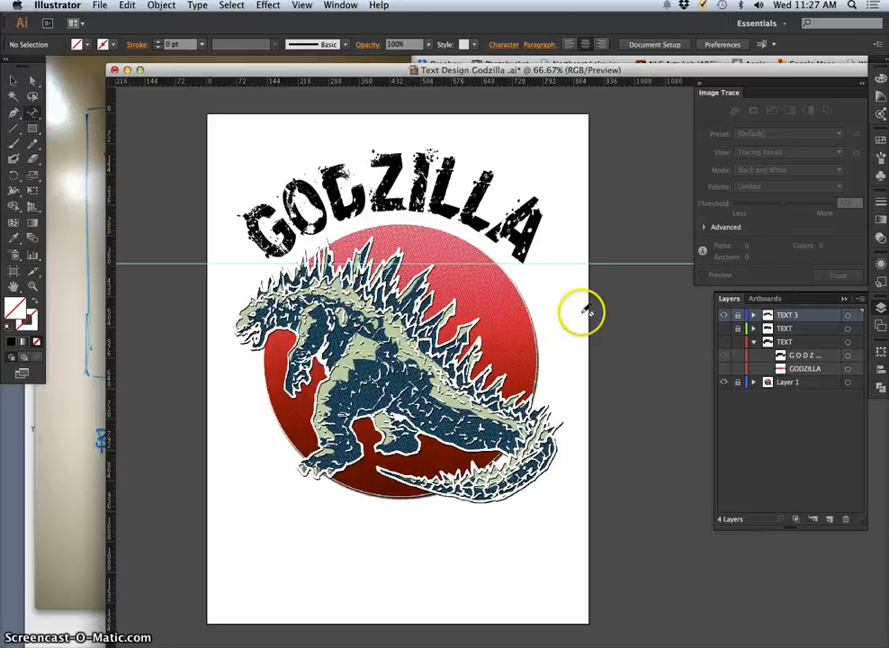
{"action": "left_click", "coordinate": [724, 342]}
{"action": "left_click", "coordinate": [724, 315]}
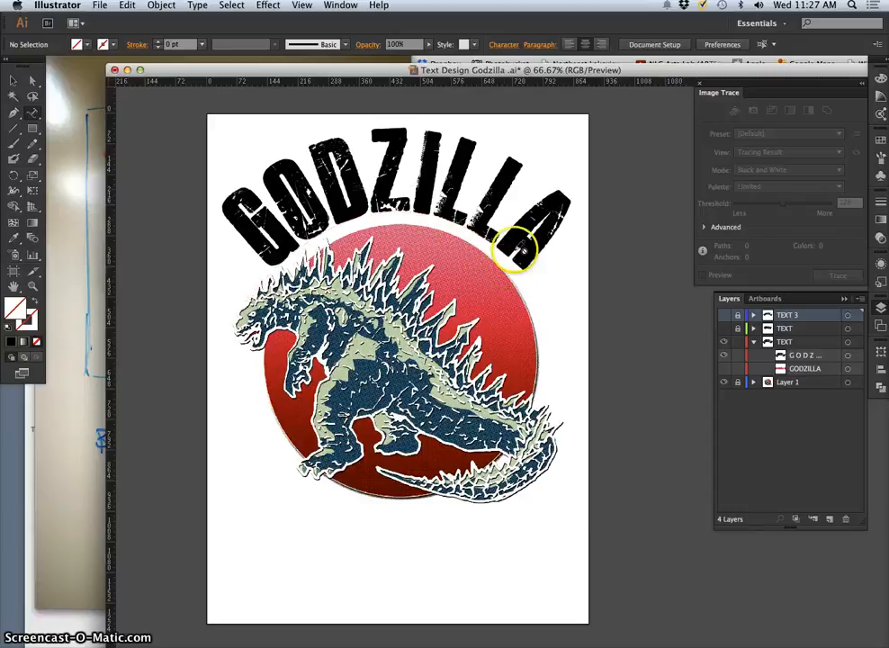
{"action": "left_click", "coordinate": [87, 225]}
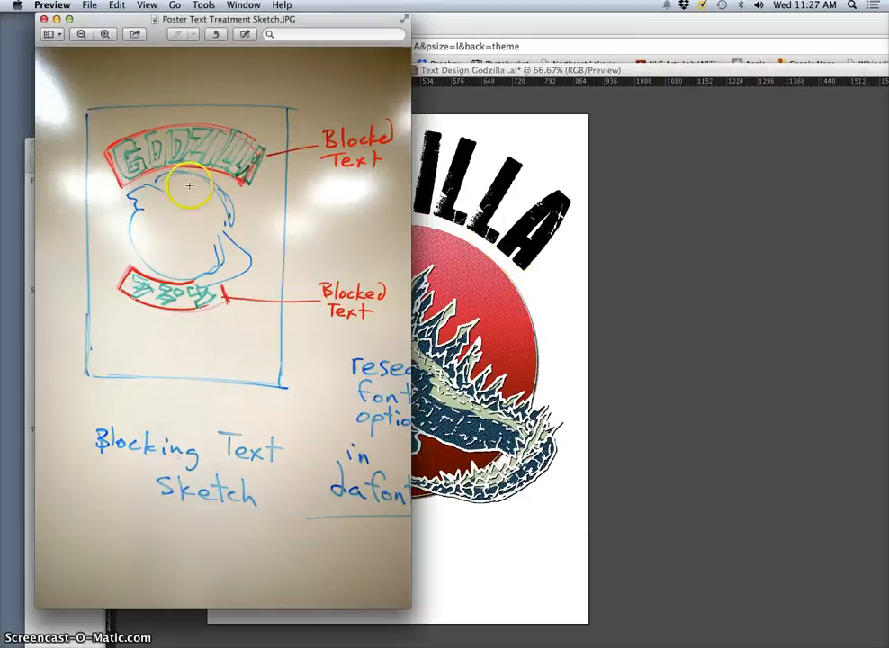
{"action": "left_click", "coordinate": [457, 212]}
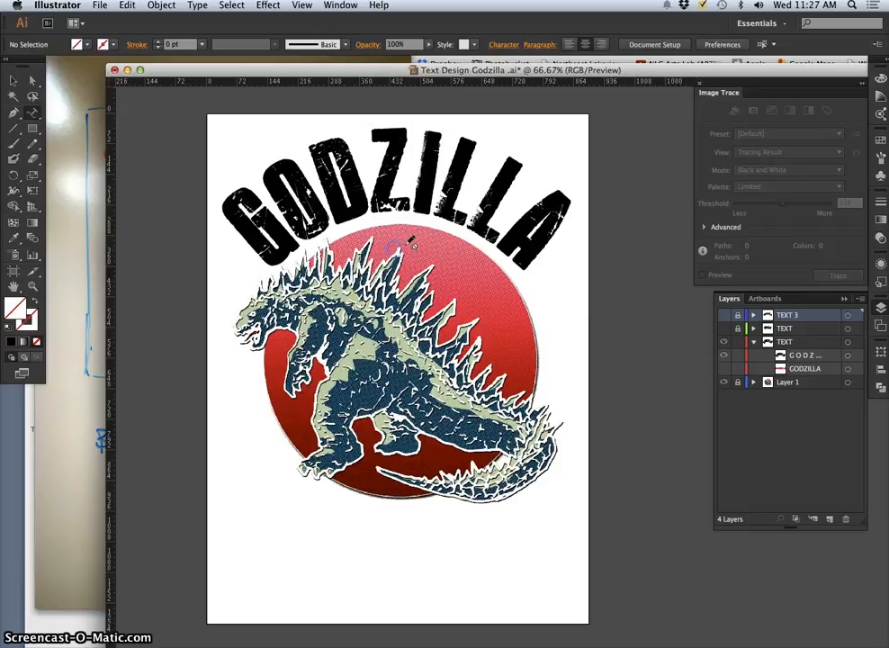
- Place a horizontal guide on the lower TEXT layer, level with the feet of the title's first and last letters
{"action": "left_click", "coordinate": [776, 342]}
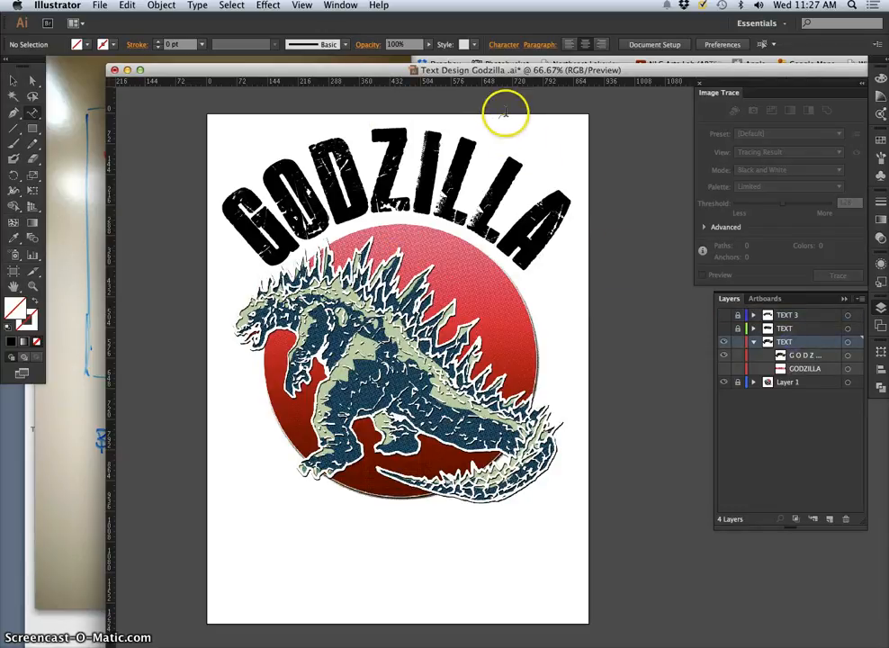
{"action": "left_click", "coordinate": [15, 80]}
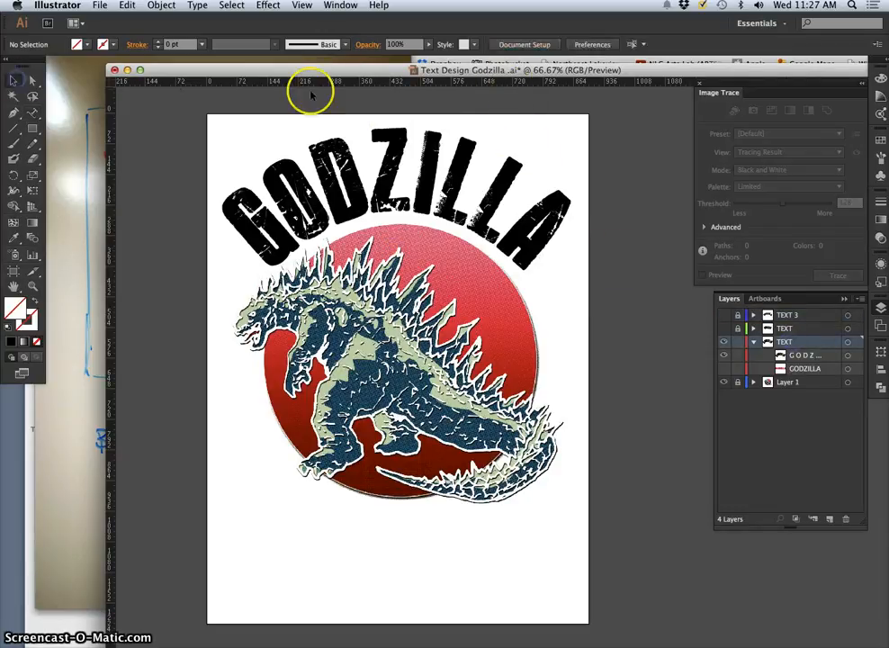
{"action": "left_click_drag", "start_coordinate": [333, 84], "coordinate": [340, 267]}
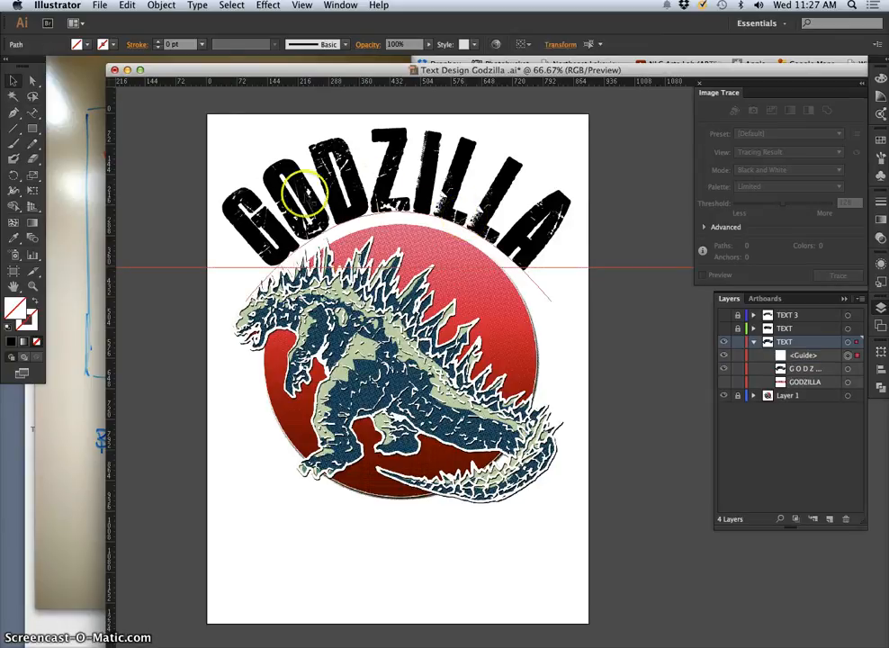
- Examine up close how the foot of the title's letter G sits against the horizontal guide and the curved path
{"action": "key", "text": "super+equal"}
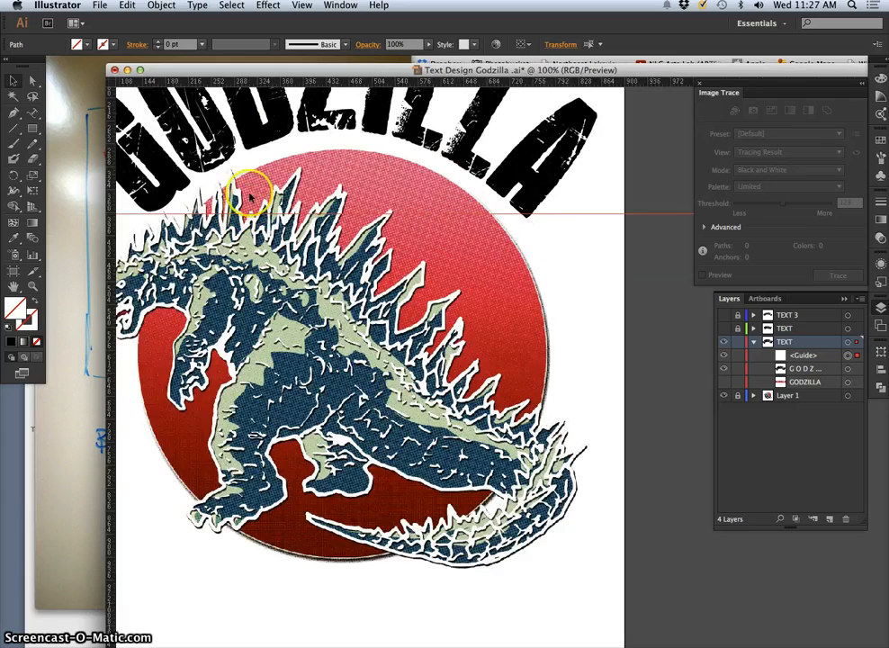
{"action": "left_click_drag", "start_coordinate": [262, 187], "coordinate": [355, 265]}
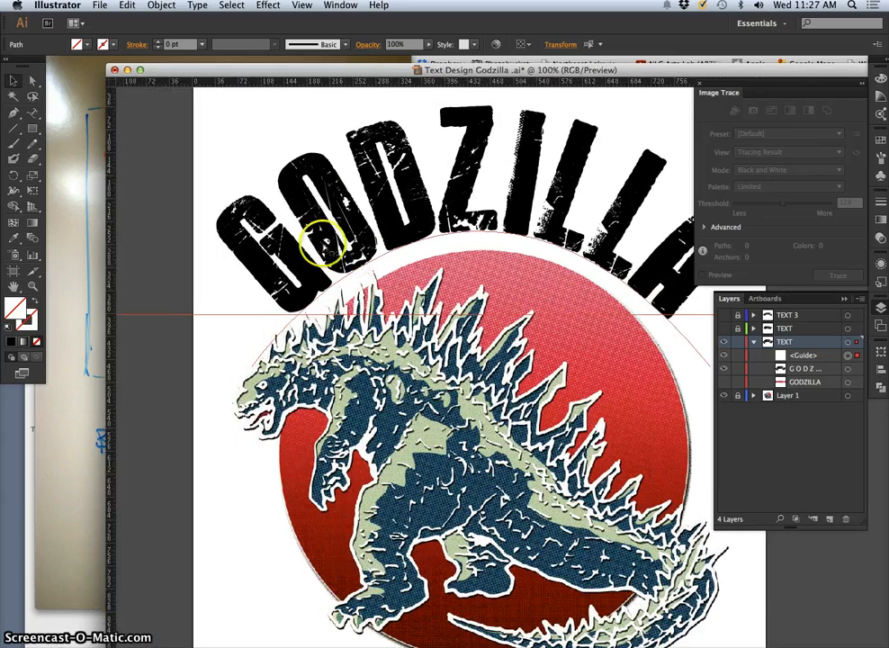
{"action": "key", "text": "super+equal"}
{"action": "left_click_drag", "start_coordinate": [223, 198], "coordinate": [297, 230]}
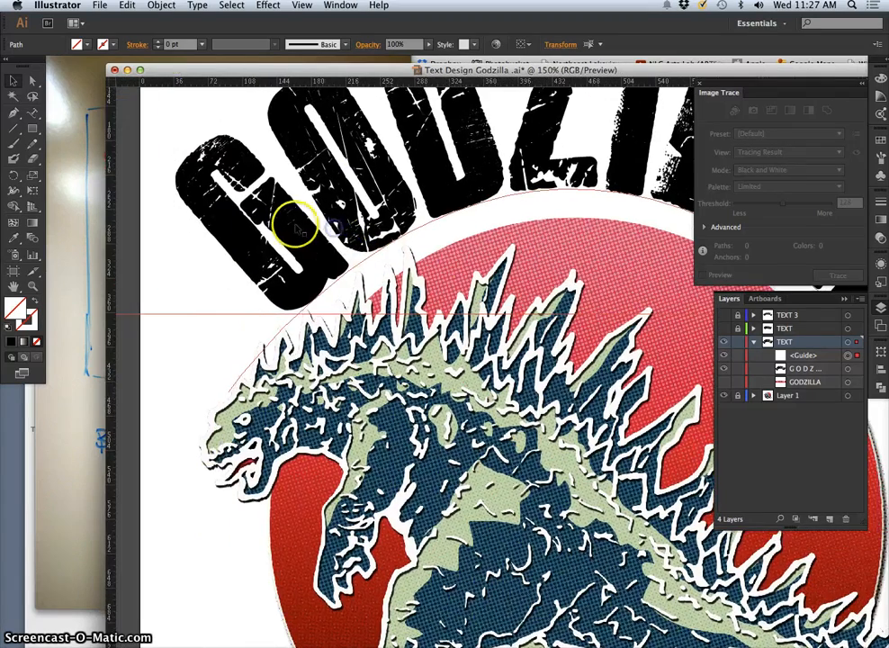
{"action": "key", "text": "super+equal"}
{"action": "key", "text": "super+equal"}
{"action": "left_click_drag", "start_coordinate": [184, 163], "coordinate": [491, 327]}
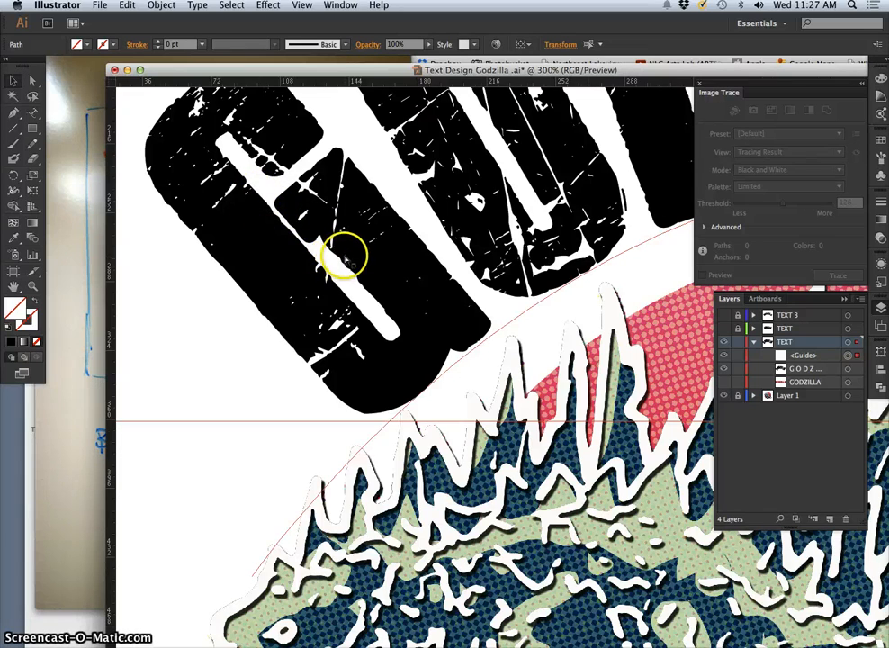
{"action": "key", "text": "super+minus"}
{"action": "scroll", "coordinate": [483, 231], "scroll_direction": "left", "scroll_amount": 2}
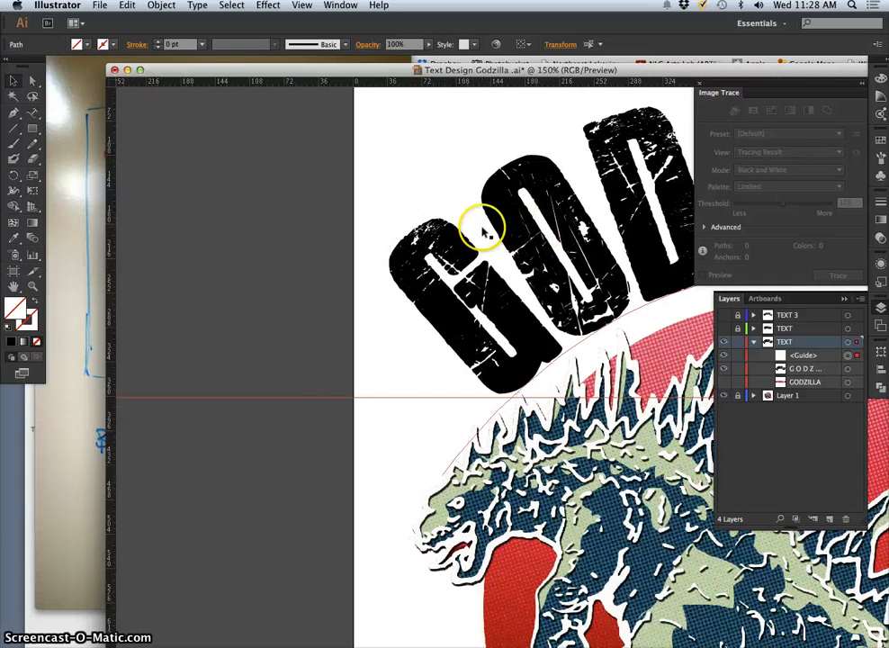
- Save the poster document with its current title layout and guide
{"action": "scroll", "coordinate": [482, 231], "scroll_direction": "right", "scroll_amount": 5}
{"action": "key", "text": "super+minus"}
{"action": "key", "text": "super+minus"}
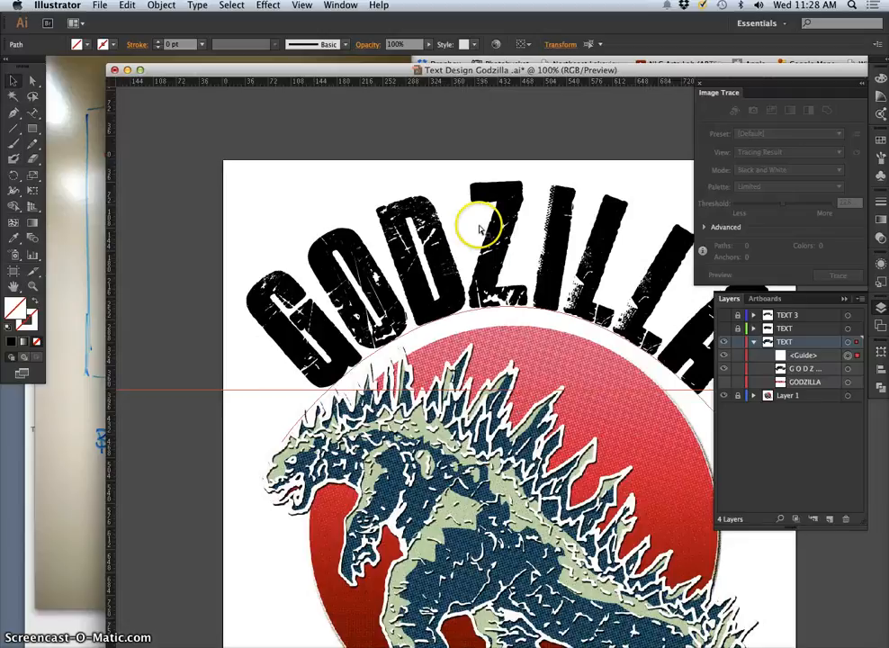
{"action": "scroll", "coordinate": [475, 225], "scroll_direction": "left", "scroll_amount": 3}
{"action": "scroll", "coordinate": [468, 225], "scroll_direction": "right", "scroll_amount": 5}
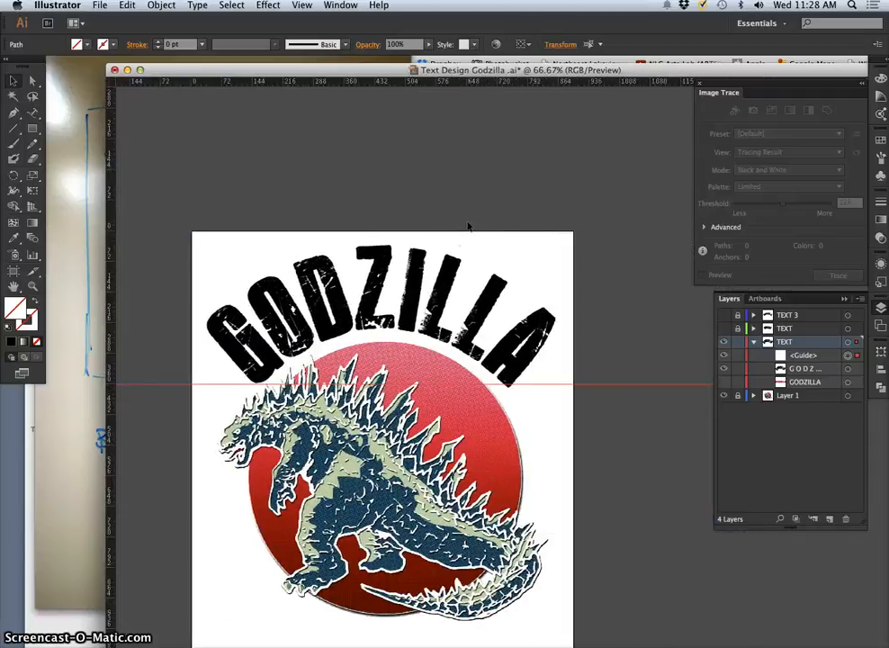
{"action": "scroll", "coordinate": [468, 226], "scroll_direction": "down", "scroll_amount": 5}
{"action": "left_click", "coordinate": [100, 5]}
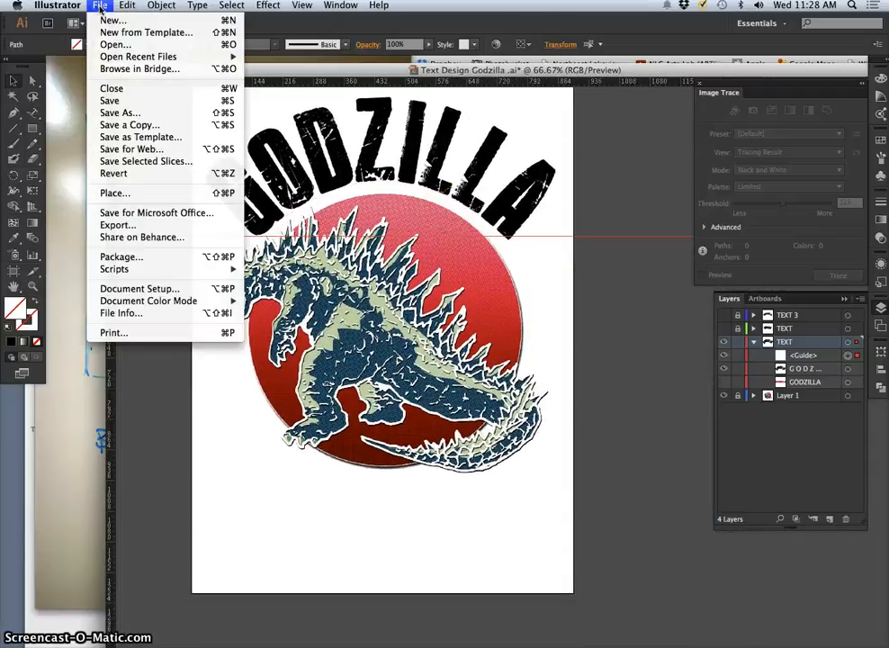
{"action": "left_click", "coordinate": [110, 100]}
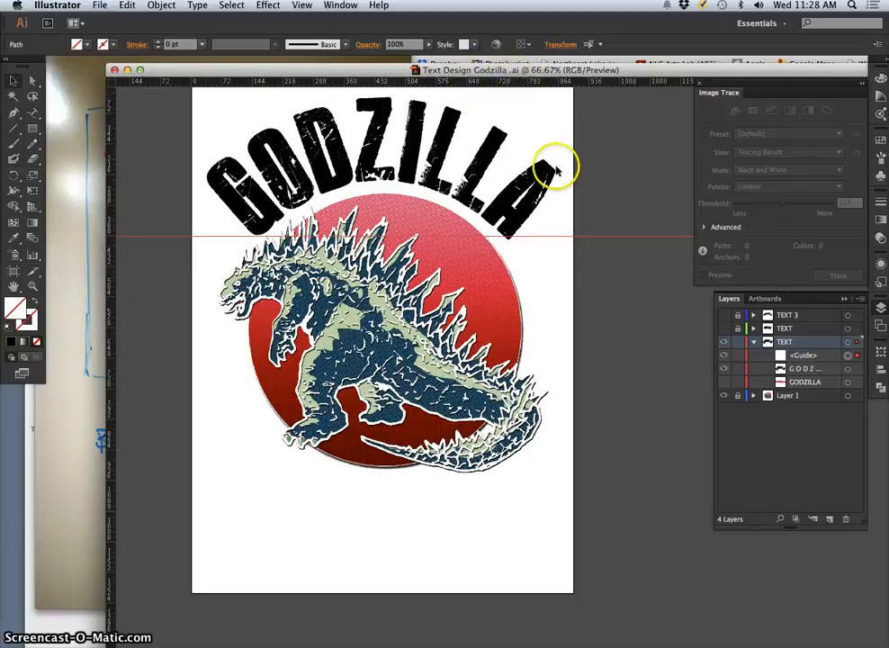
- Copy the lower TEXT layer's arched GODZILLA title and add a new layer named "Custom TExt" above that layer
{"action": "left_click", "coordinate": [738, 343]}
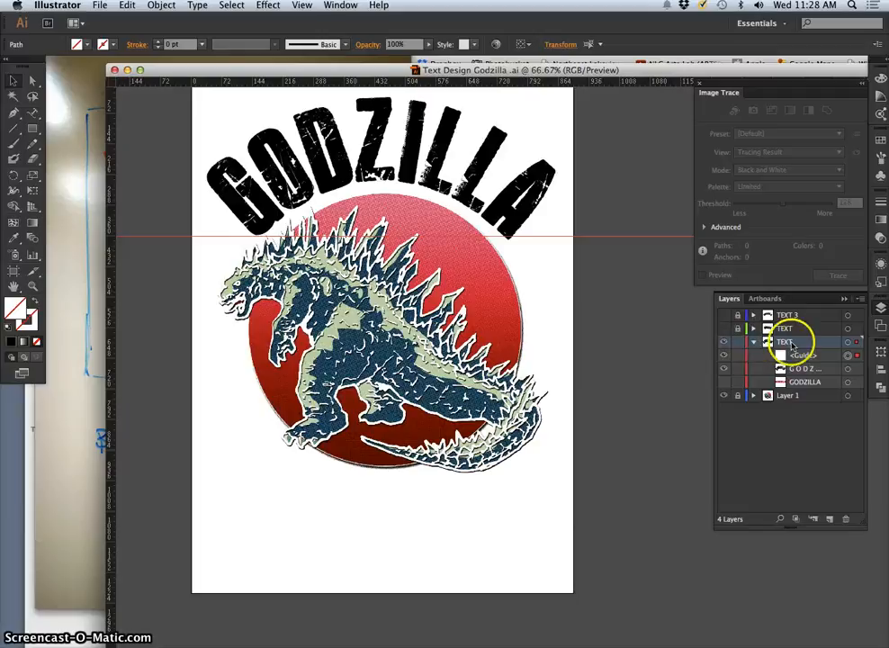
{"action": "left_click", "coordinate": [847, 369]}
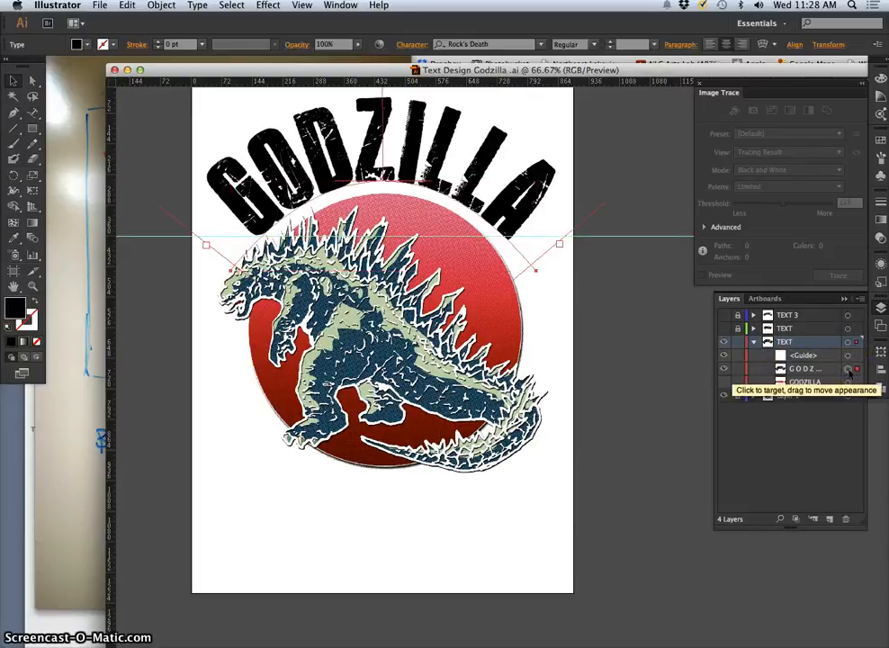
{"action": "left_click", "coordinate": [829, 519]}
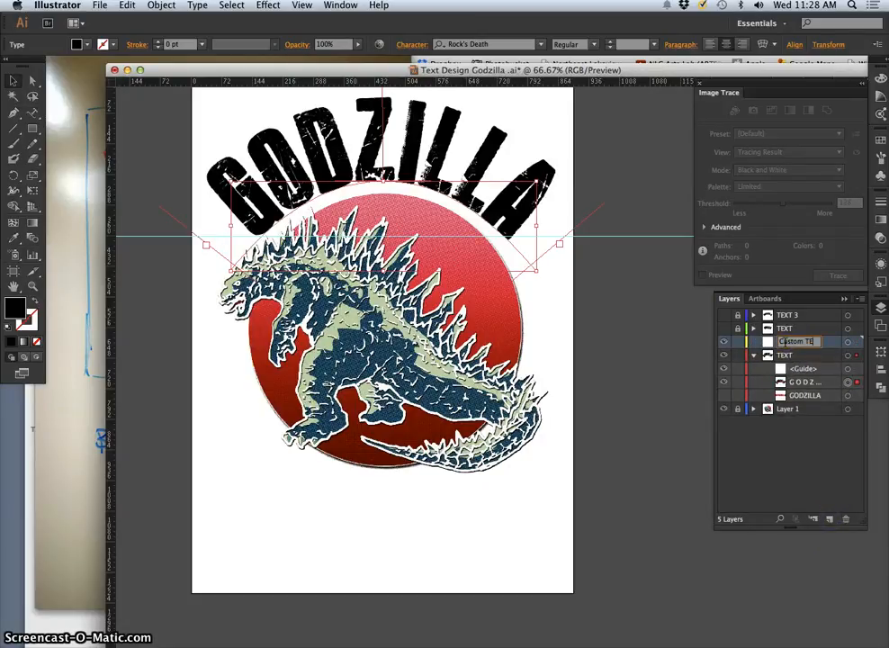
{"action": "left_click", "coordinate": [757, 326]}
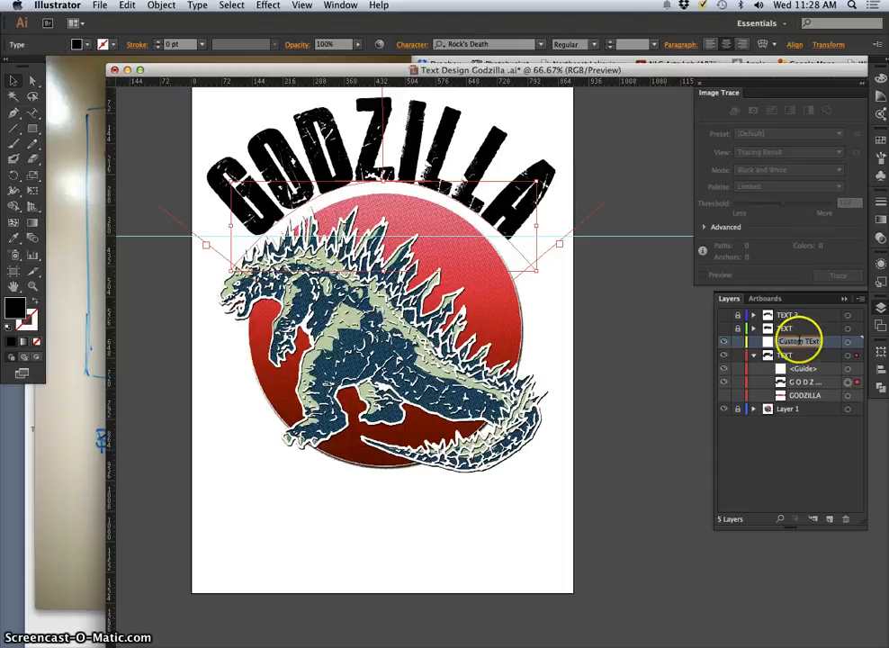
- Lock and hide the lower TEXT layer that holds the original arched title
{"action": "left_click", "coordinate": [725, 355]}
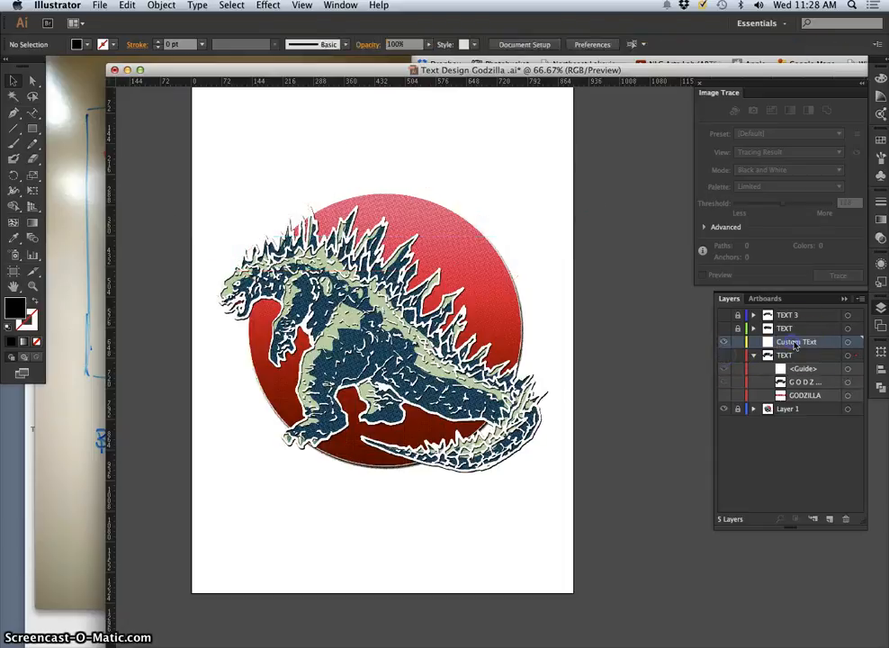
{"action": "left_click", "coordinate": [726, 356]}
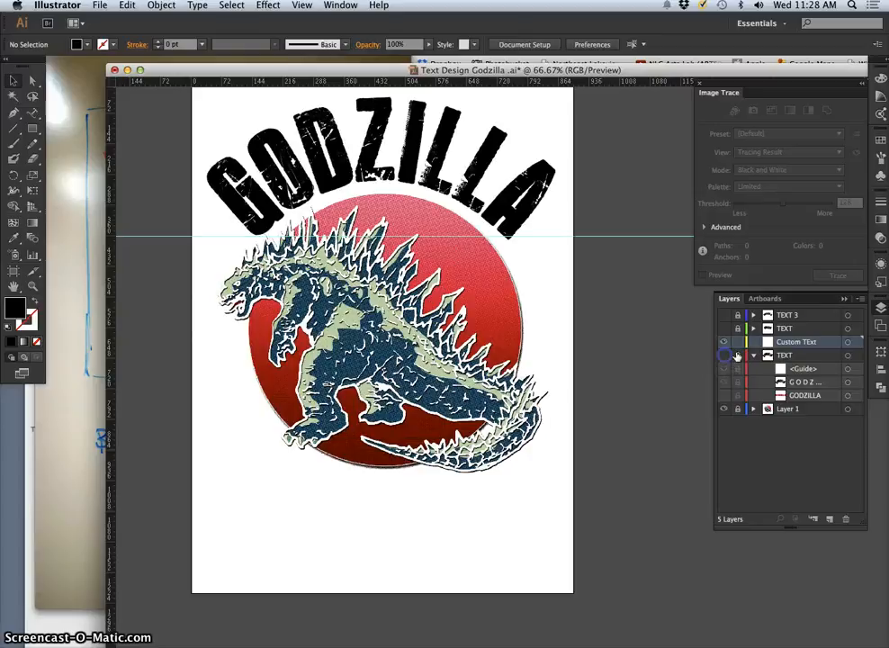
{"action": "left_click", "coordinate": [725, 355]}
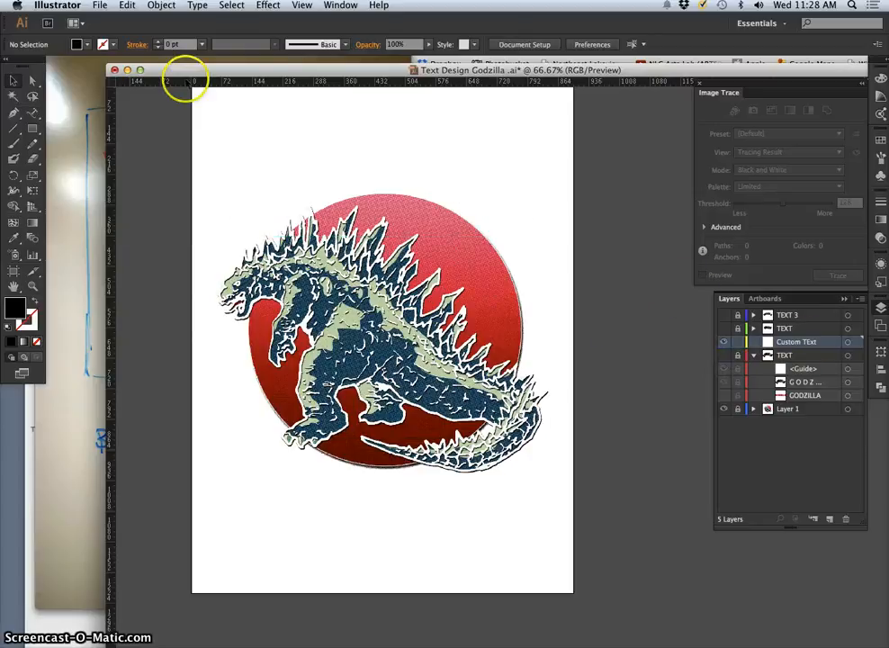
- Paste the copied title in place on the Custom TExt layer, expand that layer's contents and collapse the lower TEXT layer
{"action": "left_click", "coordinate": [127, 8]}
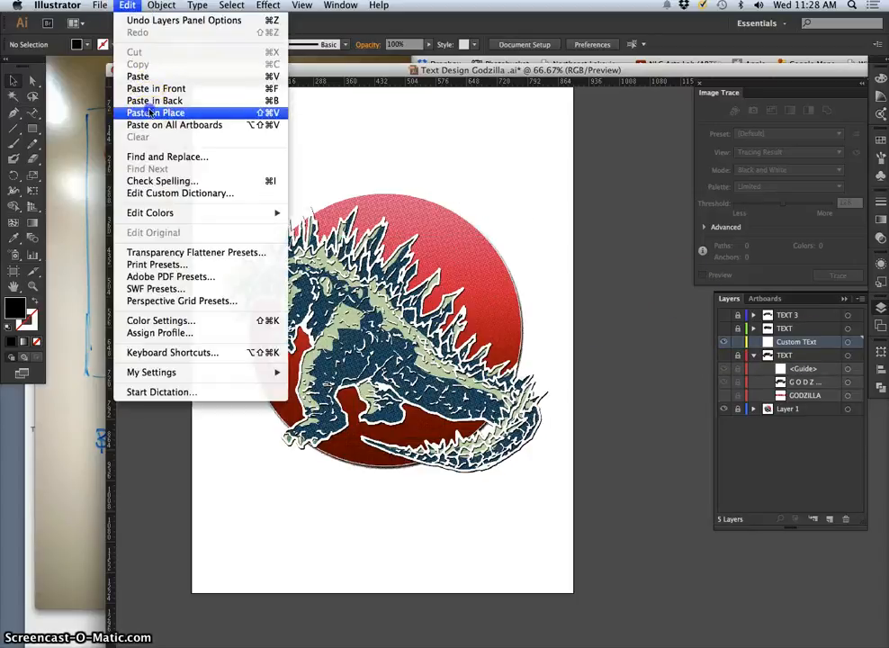
{"action": "left_click", "coordinate": [144, 112]}
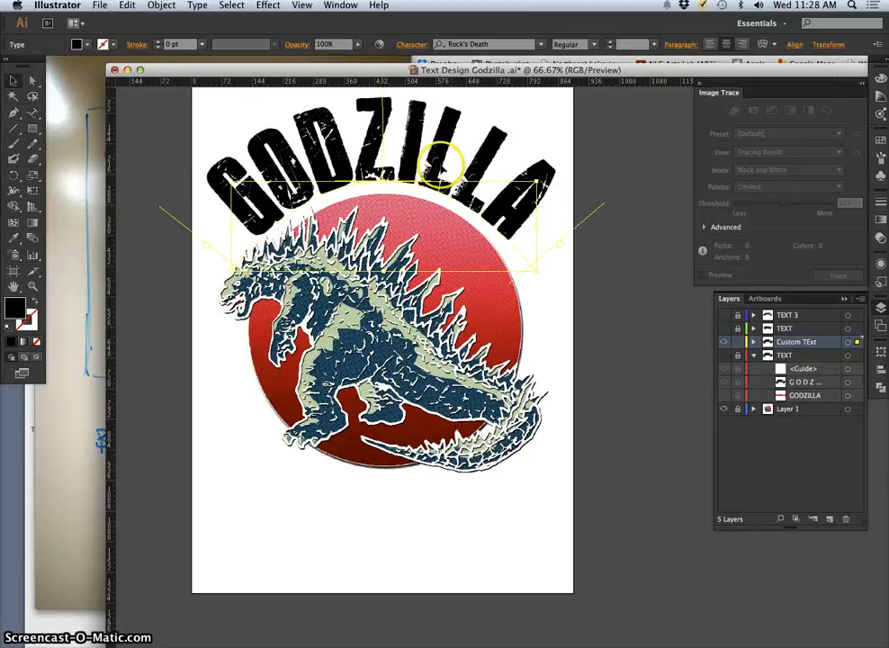
{"action": "left_click", "coordinate": [754, 343]}
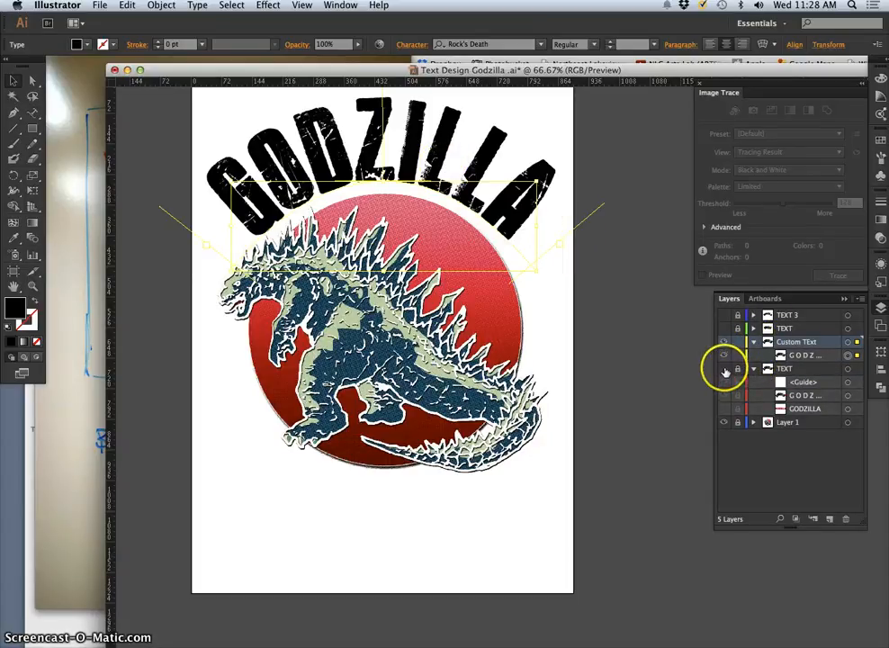
{"action": "left_click", "coordinate": [756, 370]}
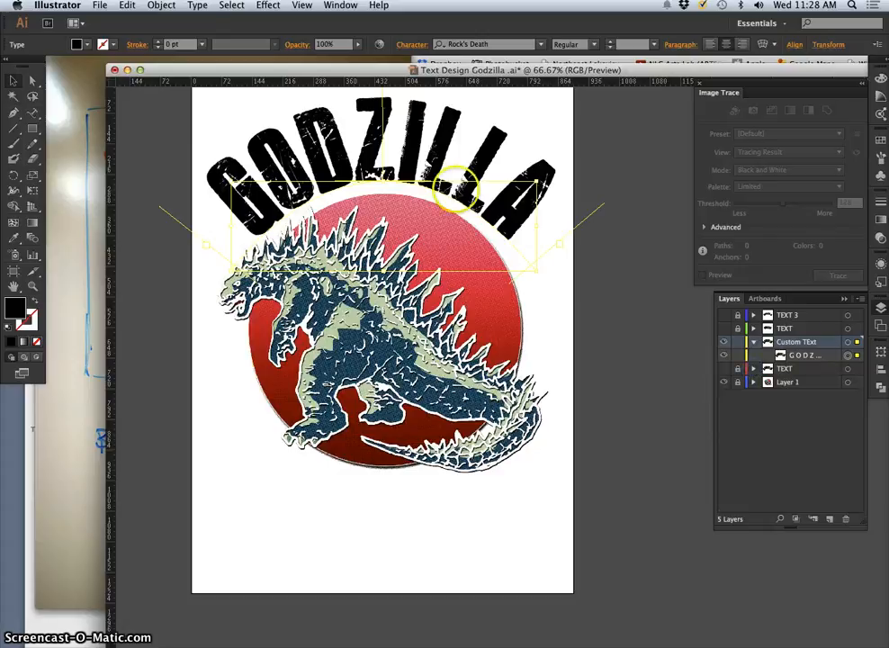
- Convert the pasted GODZILLA title to outlines and deselect the resulting group
{"action": "right_click", "coordinate": [340, 162]}
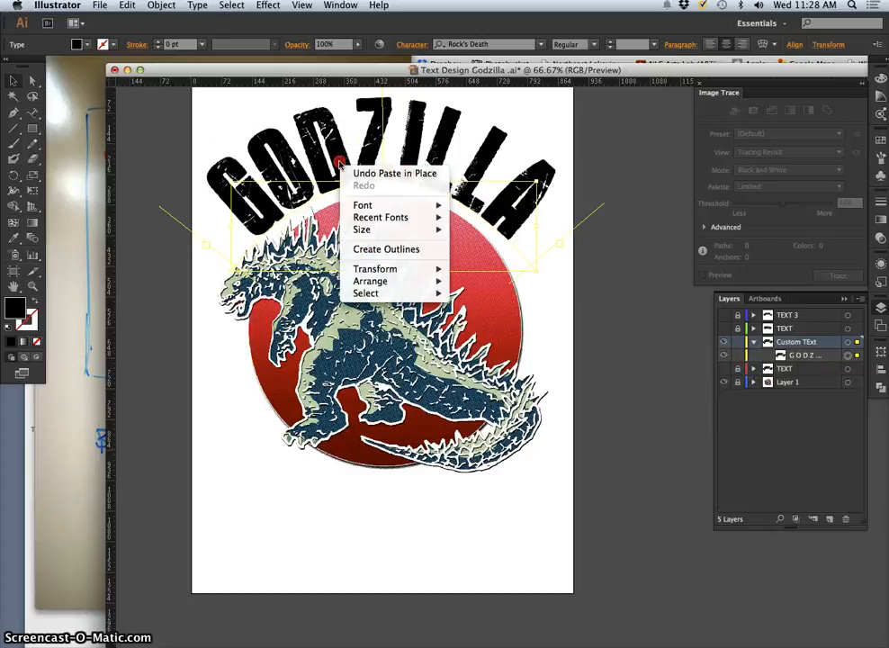
{"action": "left_click", "coordinate": [391, 250]}
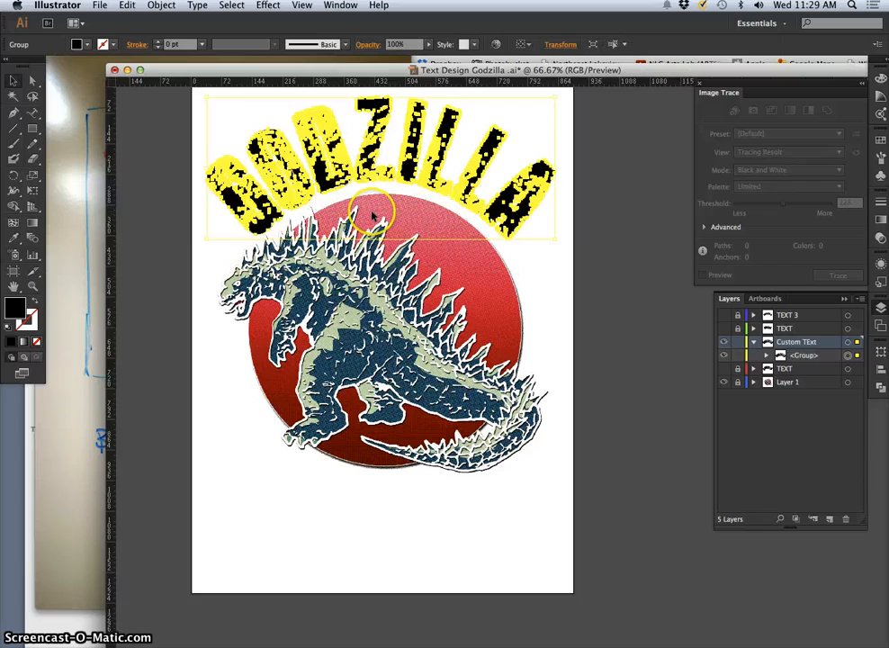
{"action": "key", "text": "super+equal"}
{"action": "key", "text": "super+equal"}
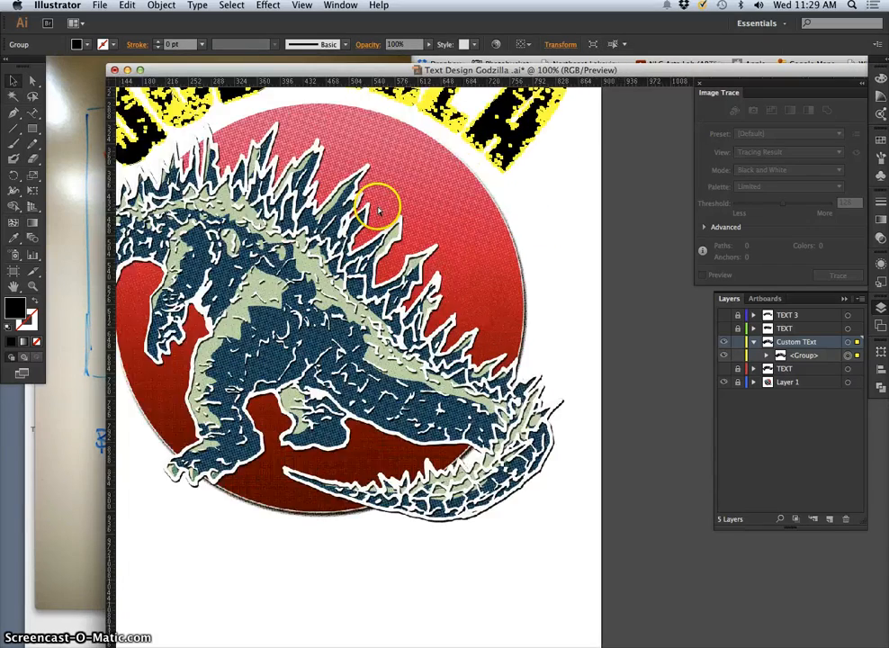
{"action": "left_click_drag", "start_coordinate": [347, 141], "coordinate": [444, 421]}
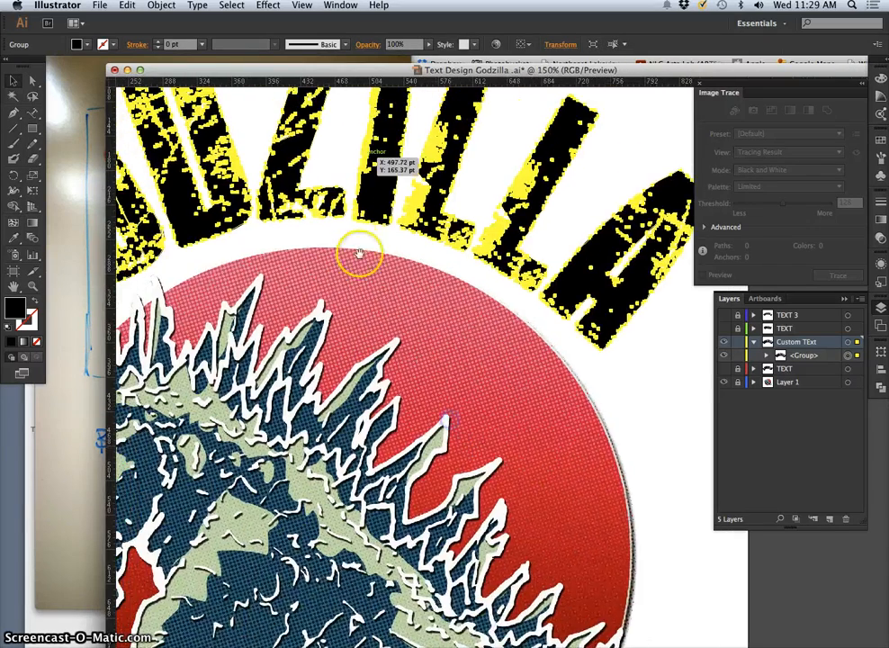
{"action": "left_click_drag", "start_coordinate": [378, 263], "coordinate": [426, 333]}
{"action": "left_click_drag", "start_coordinate": [388, 286], "coordinate": [451, 269]}
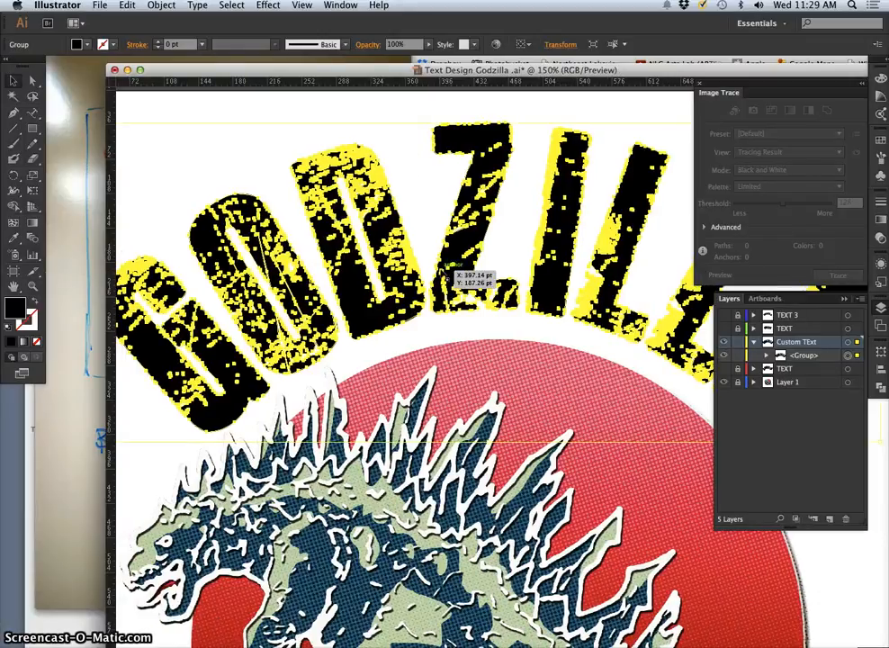
{"action": "key", "text": "super+minus"}
{"action": "scroll", "coordinate": [455, 287], "scroll_direction": "left", "scroll_amount": 2}
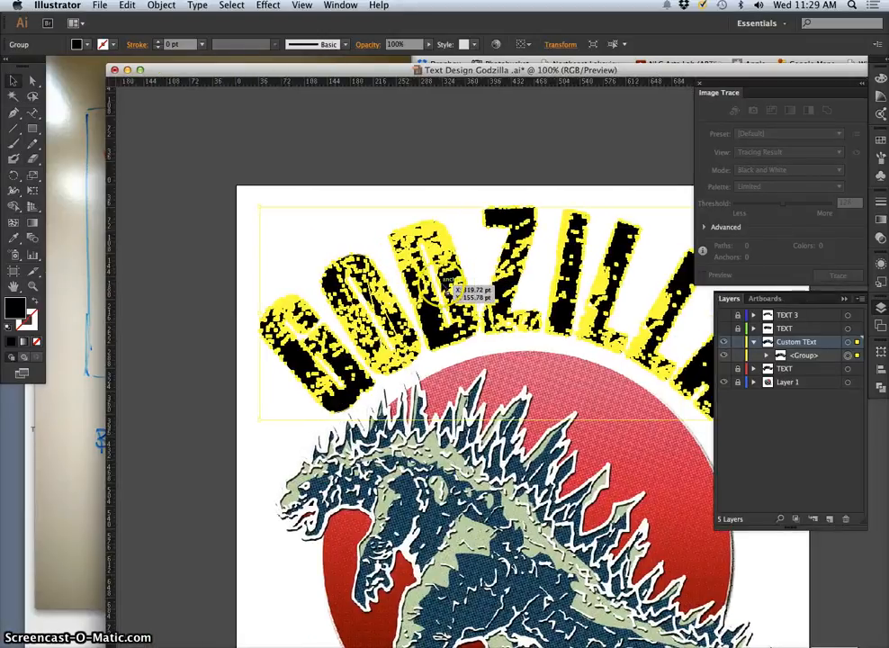
{"action": "scroll", "coordinate": [461, 288], "scroll_direction": "right", "scroll_amount": 5}
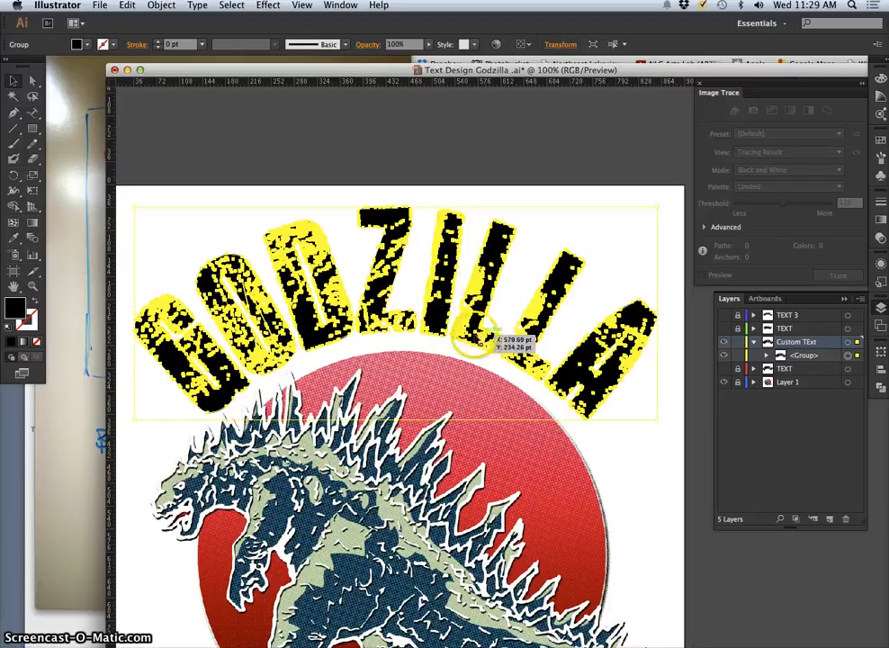
{"action": "left_click", "coordinate": [265, 172]}
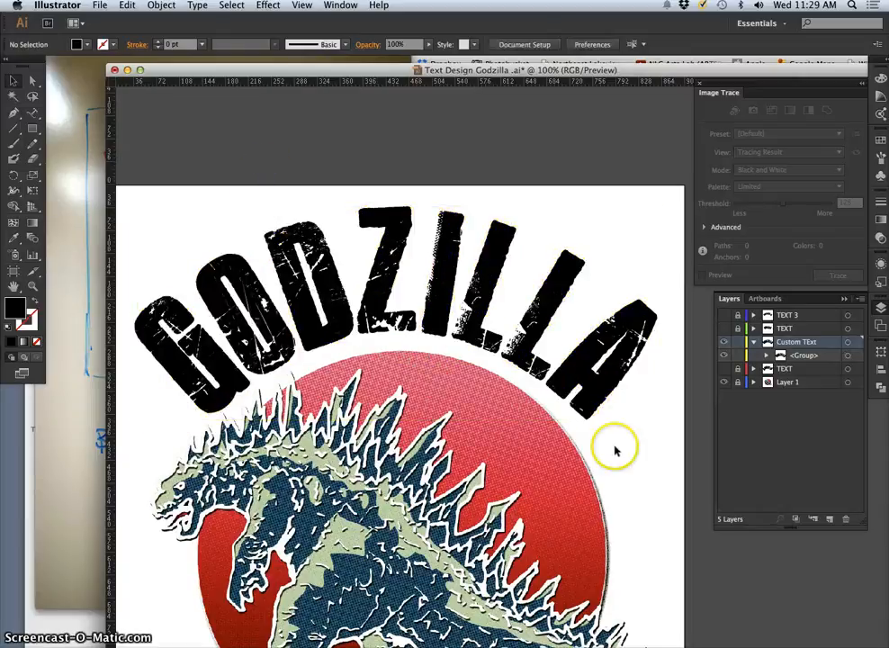
- Select only the outlined letter G of the title with the Direct Selection tool
{"action": "key", "text": "super+plus"}
{"action": "key", "text": "super+plus"}
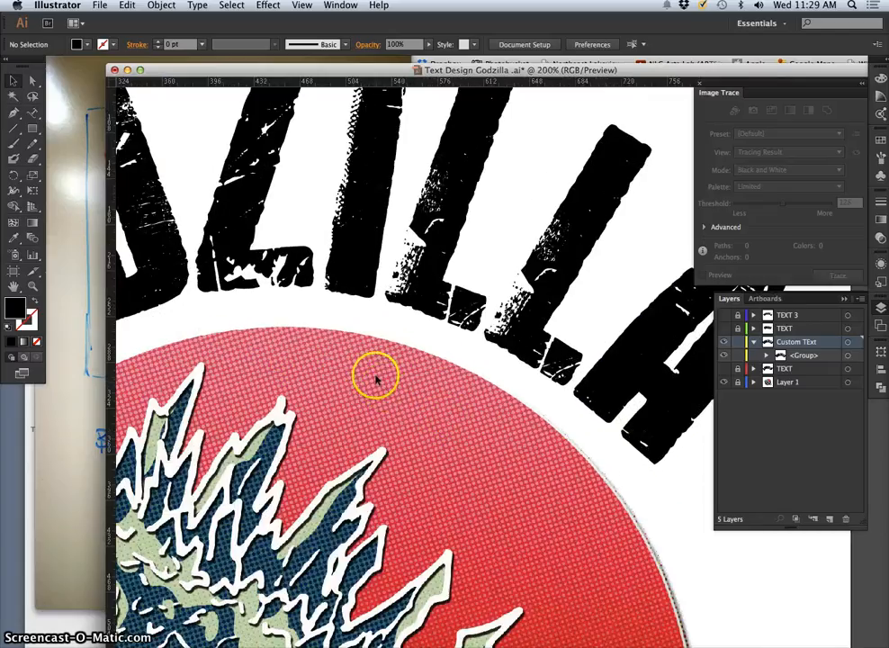
{"action": "left_click_drag", "start_coordinate": [389, 268], "coordinate": [568, 276]}
{"action": "left_click_drag", "start_coordinate": [363, 329], "coordinate": [486, 291]}
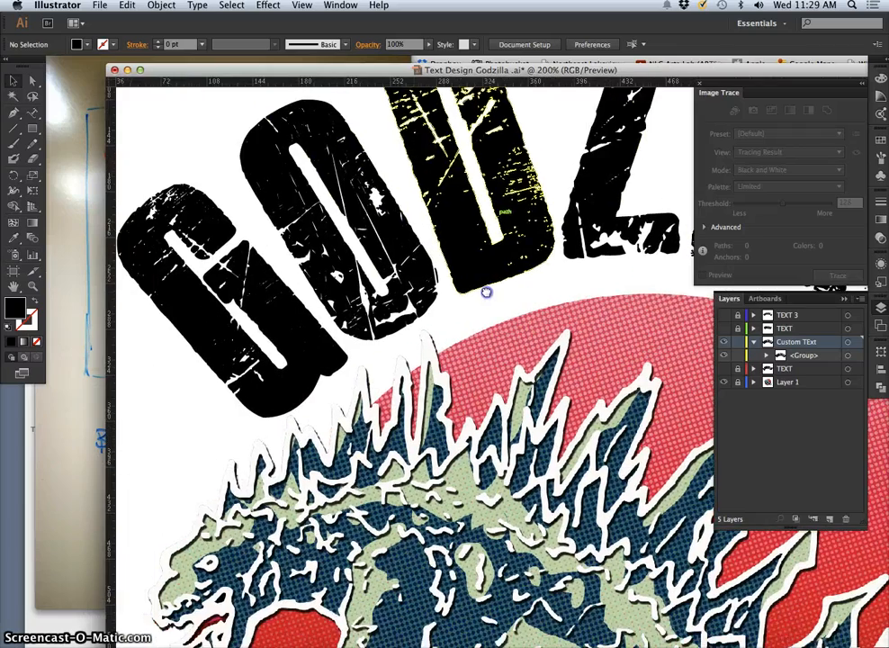
{"action": "left_click_drag", "start_coordinate": [275, 321], "coordinate": [309, 308]}
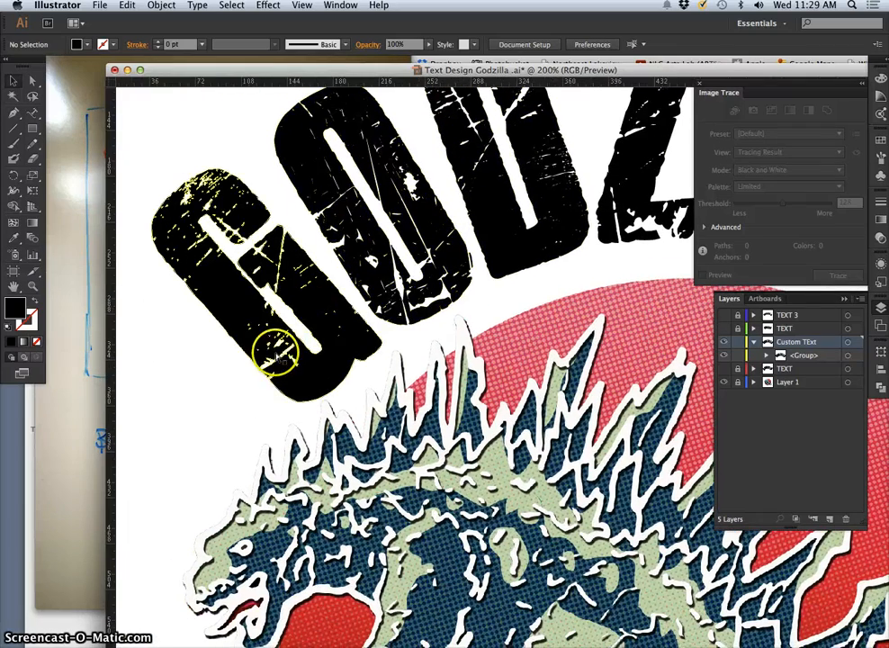
{"action": "key", "text": "super+plus"}
{"action": "key", "text": "super+plus"}
{"action": "left_click_drag", "start_coordinate": [190, 288], "coordinate": [478, 268]}
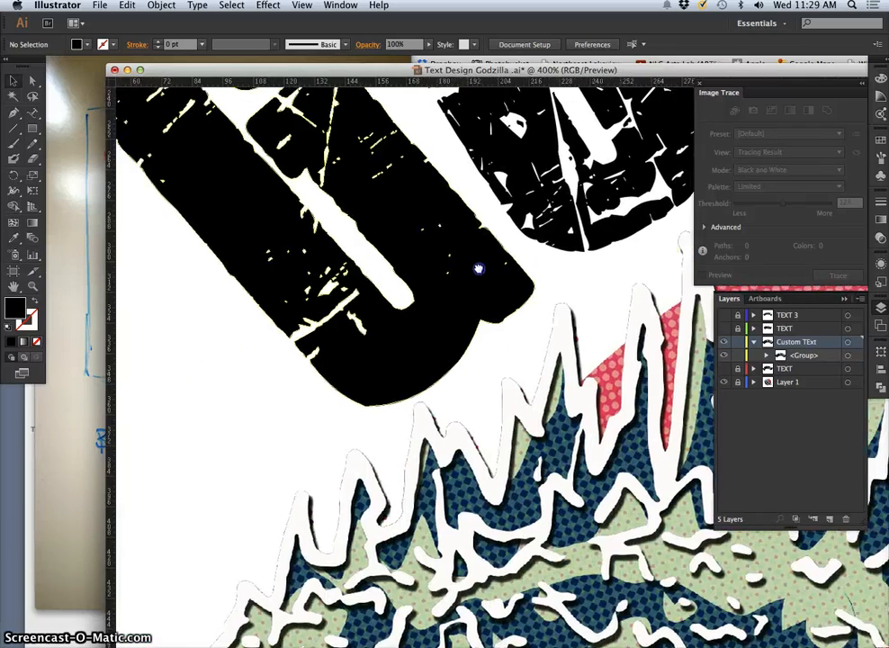
{"action": "left_click_drag", "start_coordinate": [373, 255], "coordinate": [395, 296]}
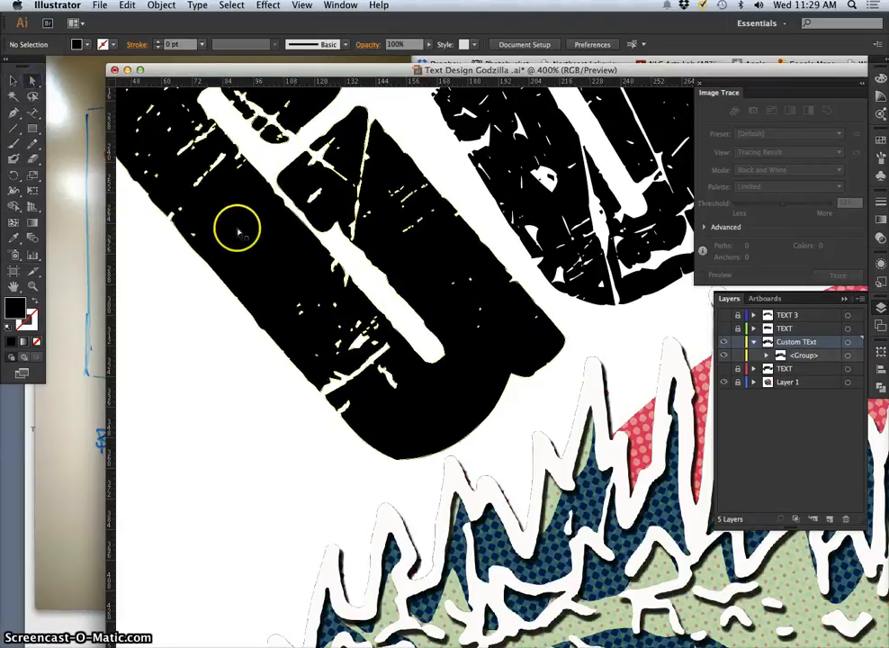
{"action": "left_click", "coordinate": [235, 225]}
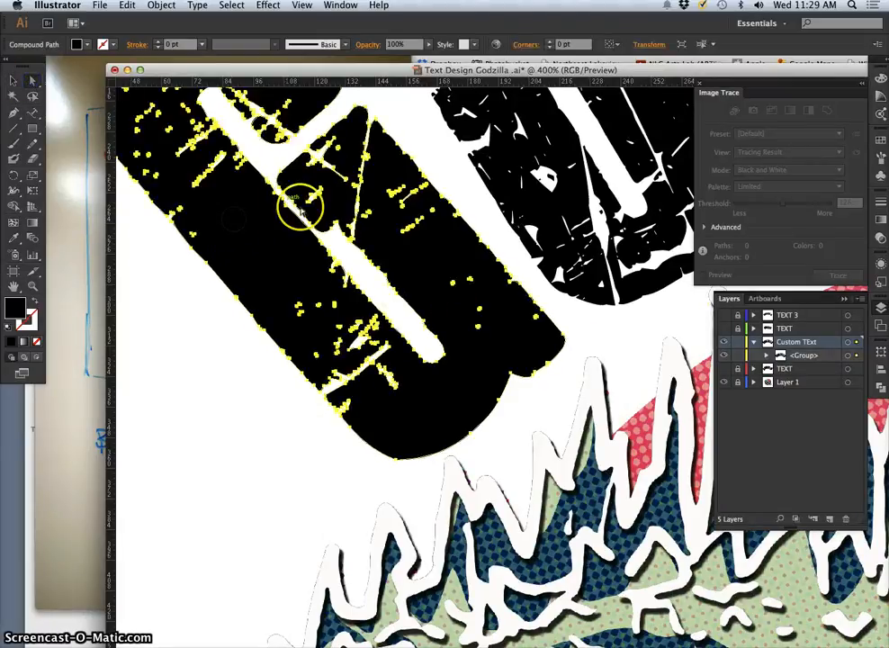
- Redraw the inner edge of the G's left stem below the crossbar gap with the Pencil tool, cutting slightly into the stem
{"action": "left_click", "coordinate": [32, 142]}
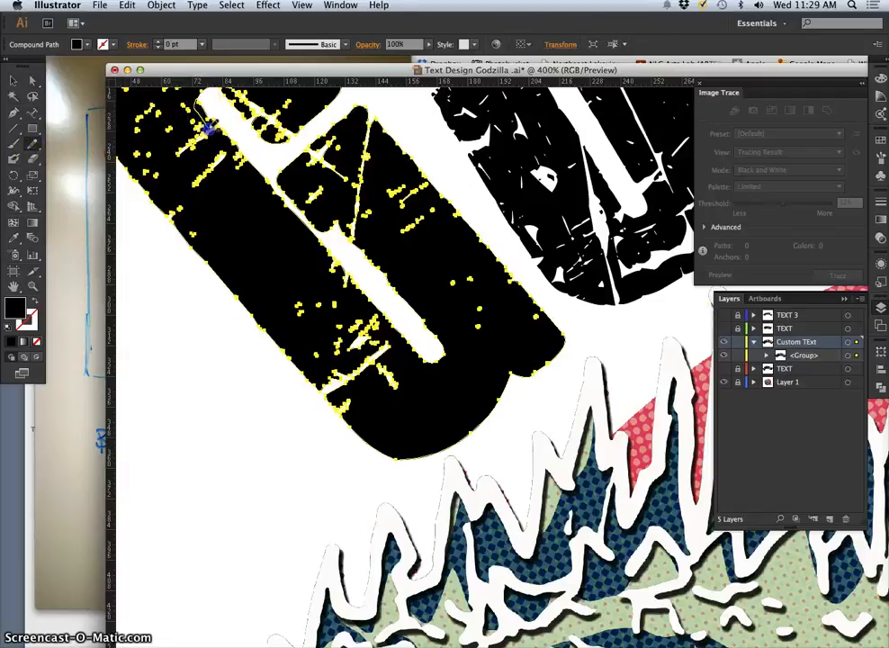
{"action": "left_click_drag", "start_coordinate": [206, 132], "coordinate": [225, 133]}
{"action": "key", "text": "super+z"}
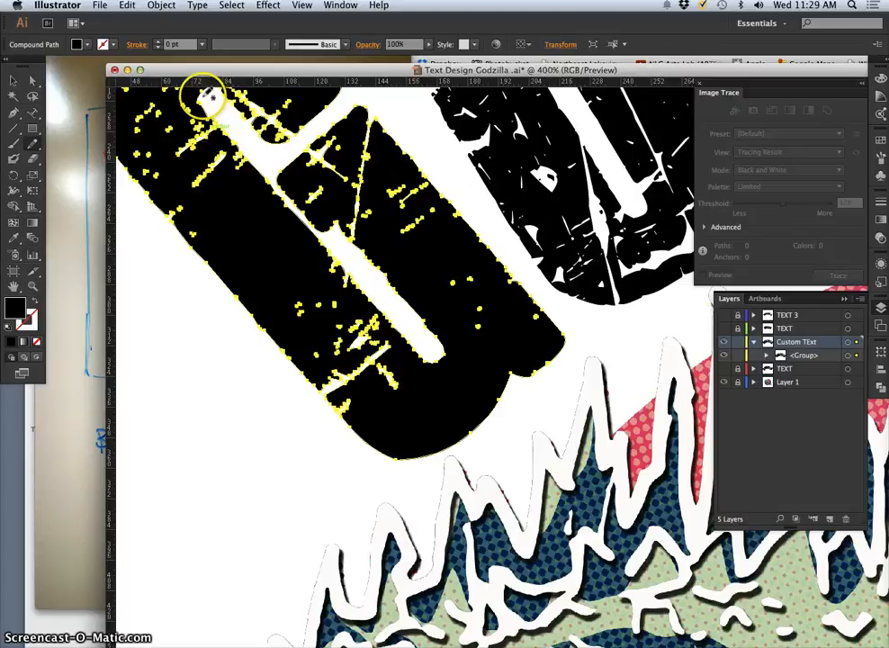
{"action": "left_click", "coordinate": [255, 165]}
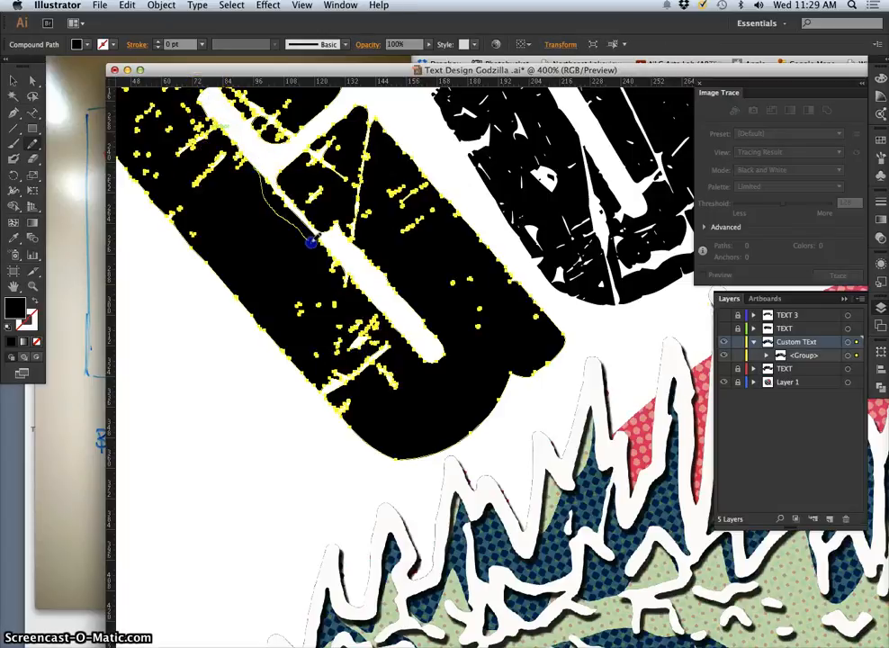
{"action": "left_click_drag", "start_coordinate": [323, 252], "coordinate": [325, 254]}
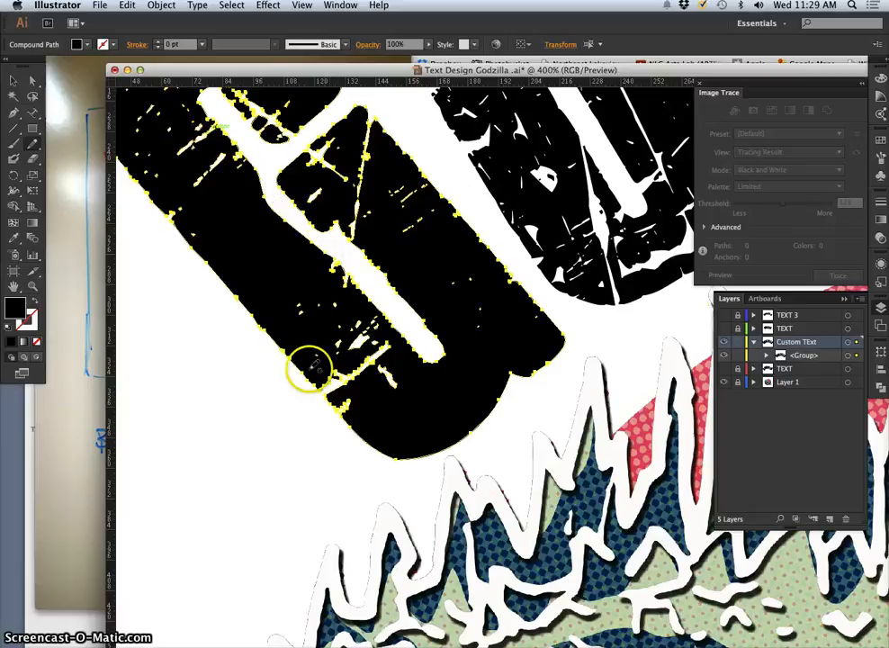
- Redraw the G's left inner edge more jaggedly with the Pencil tool, from the crossbar gap down to the base of the inner opening
{"action": "left_click", "coordinate": [245, 159]}
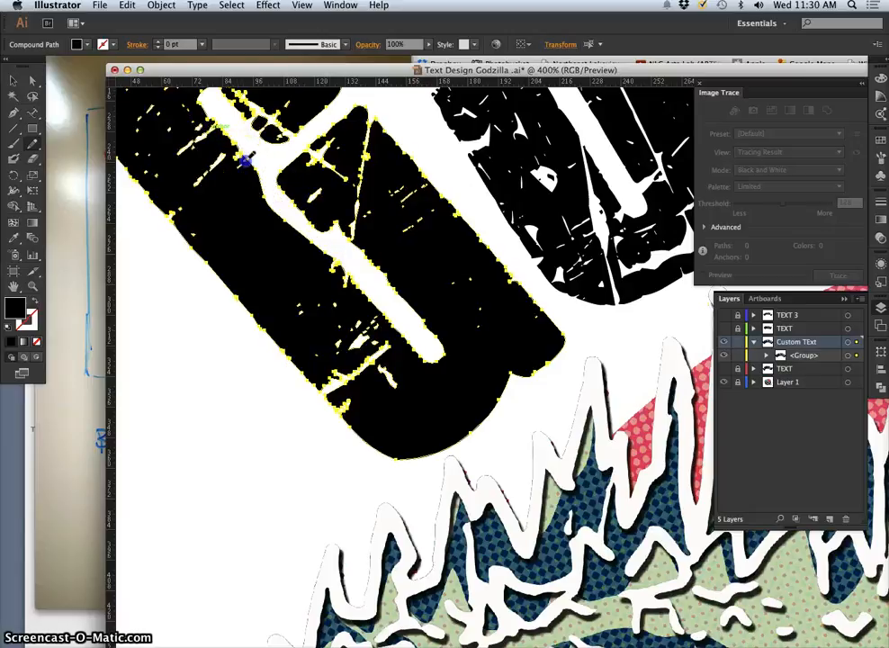
{"action": "left_click_drag", "start_coordinate": [259, 187], "coordinate": [266, 210]}
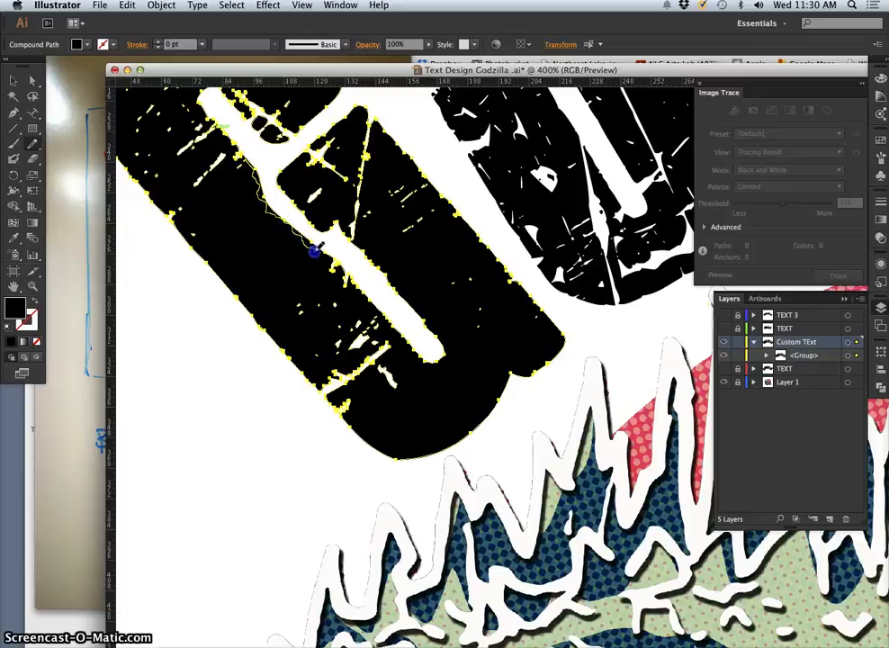
{"action": "mouse_move", "coordinate": [318, 255]}
{"action": "left_mouse_down"}
{"action": "mouse_move", "coordinate": [326, 331]}
{"action": "mouse_move", "coordinate": [337, 272]}
{"action": "mouse_move", "coordinate": [366, 312]}
{"action": "mouse_move", "coordinate": [400, 333]}
{"action": "mouse_move", "coordinate": [433, 366]}
{"action": "left_mouse_up"}
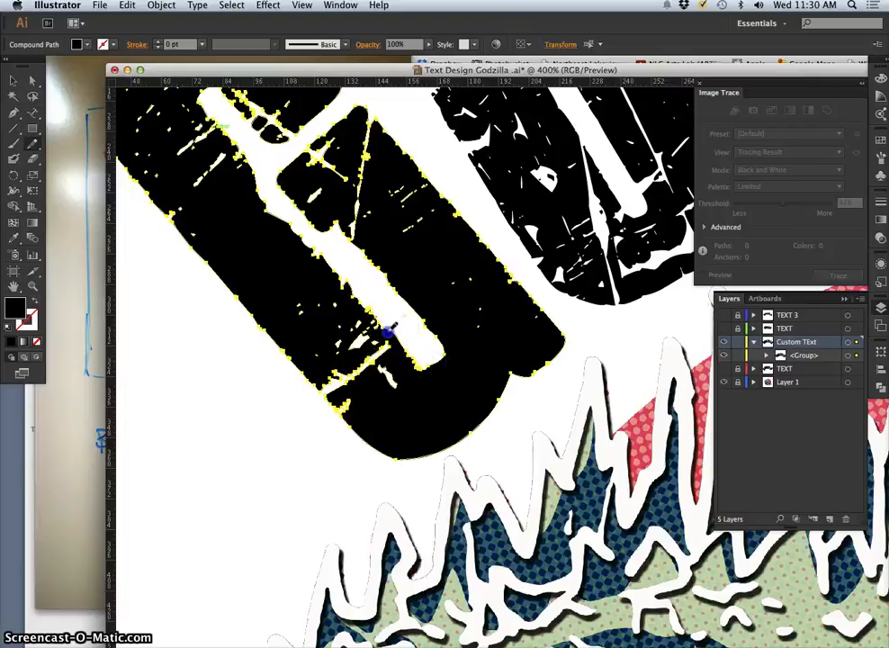